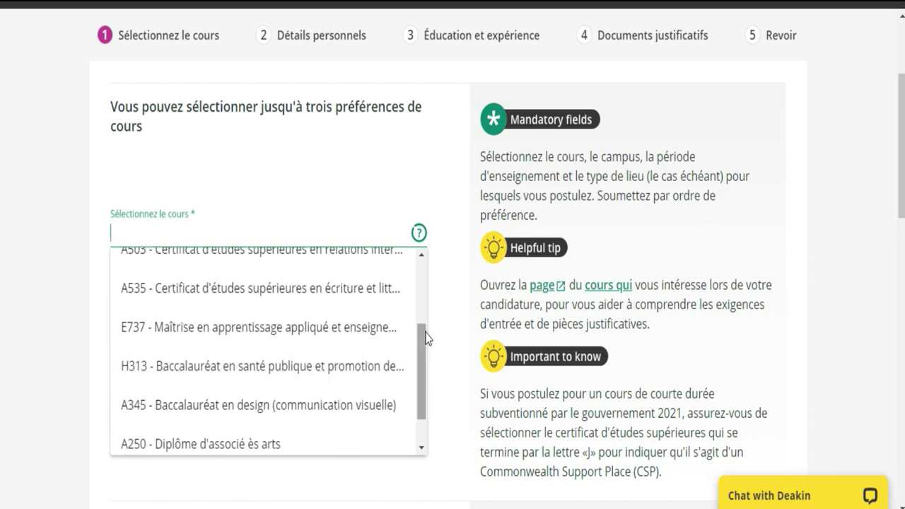
# Choose H313 - Bachelor Of Public Health And Health Promotion as the first course
pyautogui.scroll(-1, 424, 336)
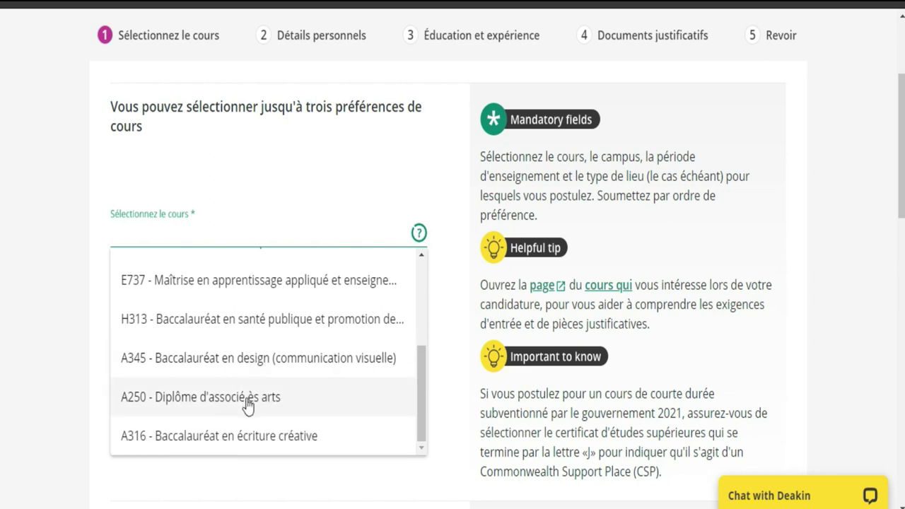
pyautogui.moveTo(422, 368); pyautogui.dragTo(427, 291)
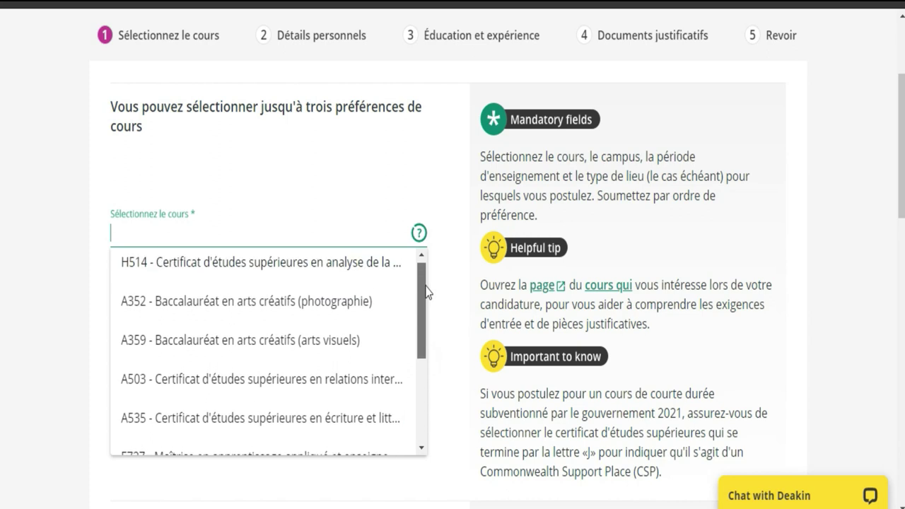
pyautogui.scroll(1, 354, 301)
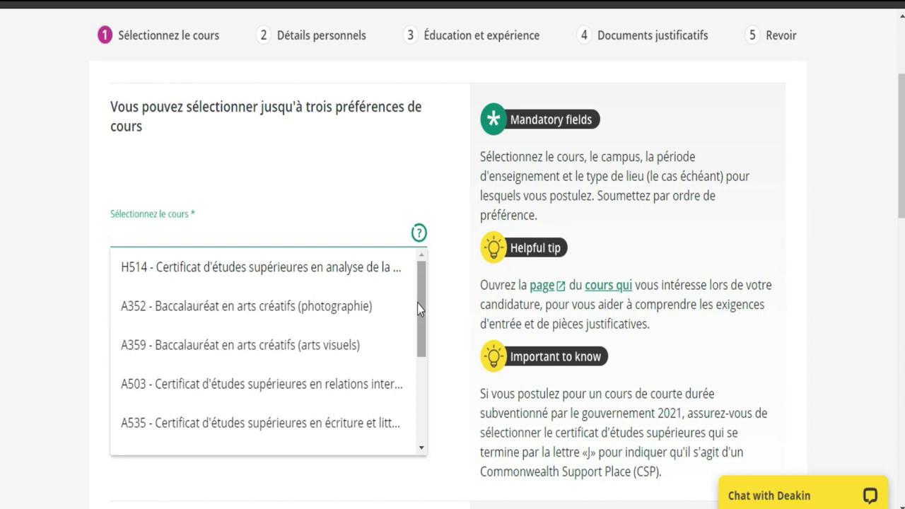
pyautogui.moveTo(420, 297); pyautogui.dragTo(422, 361)
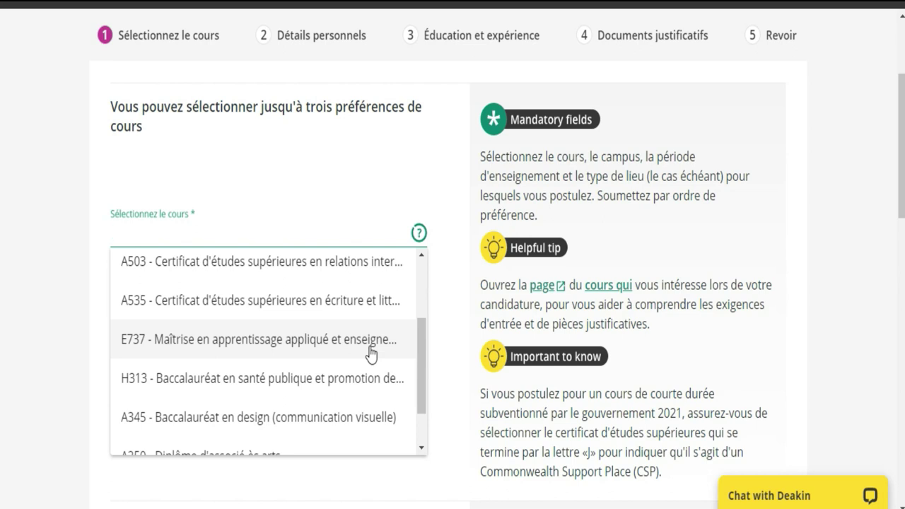
pyautogui.click(354, 386)
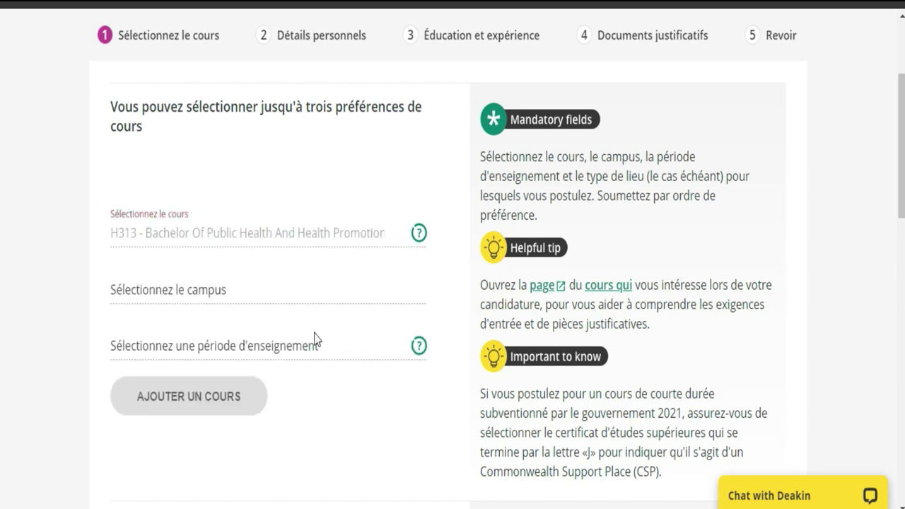
# Bring up the list of campuses for H313
pyautogui.click(225, 287)
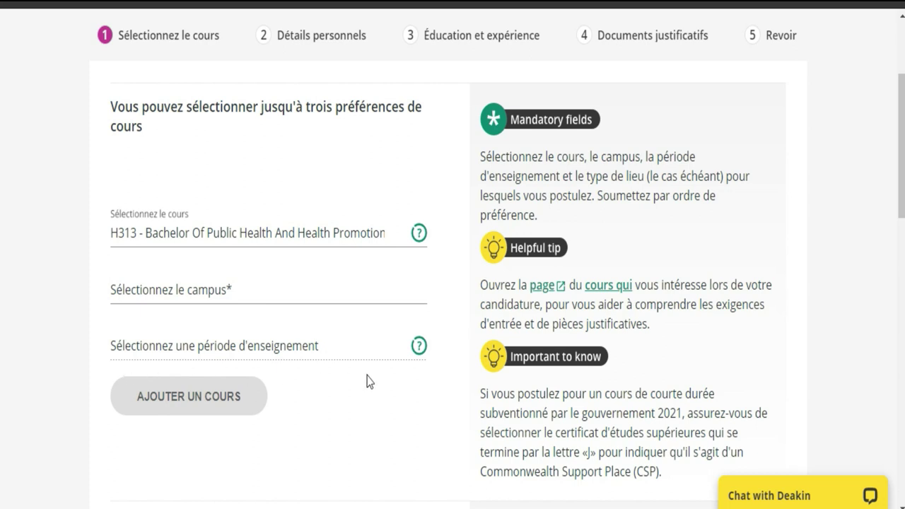
pyautogui.click(364, 351)
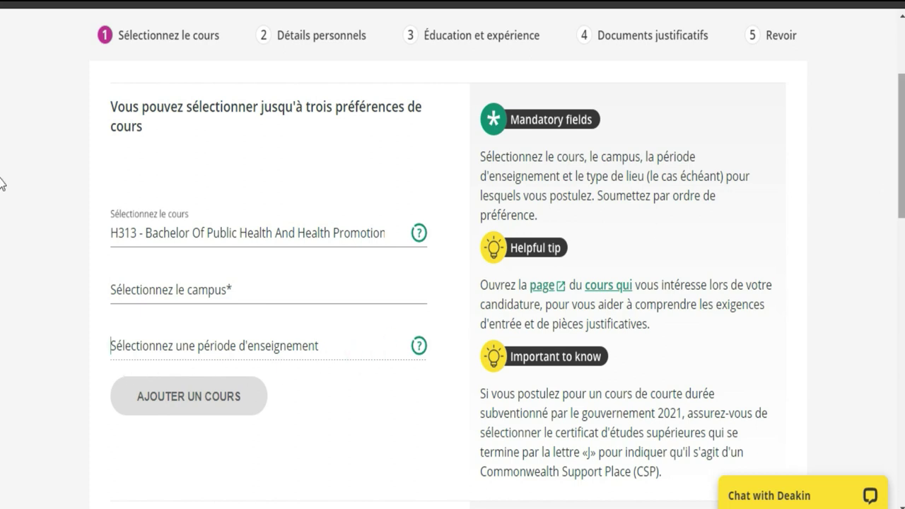
pyautogui.moveTo(899, 185); pyautogui.dragTo(903, 281)
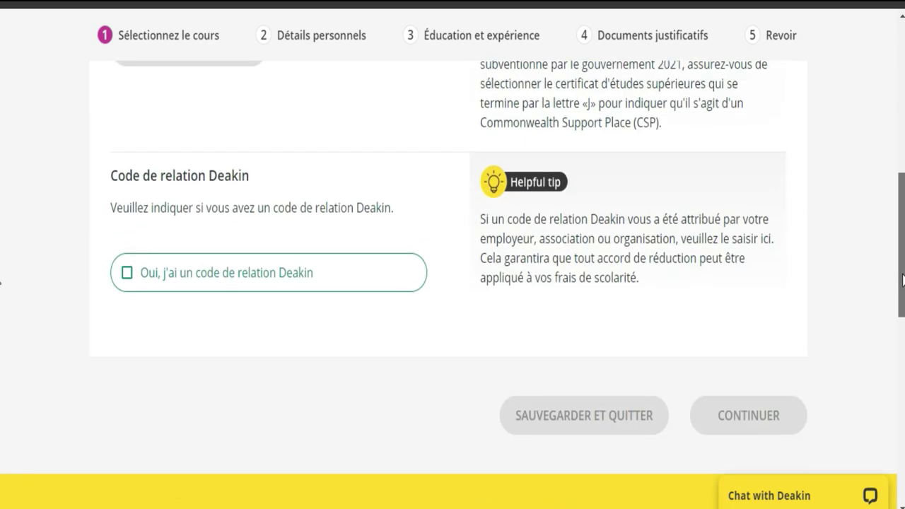
pyautogui.moveTo(902, 278); pyautogui.dragTo(901, 178)
pyautogui.scroll(-2, 2, 184)
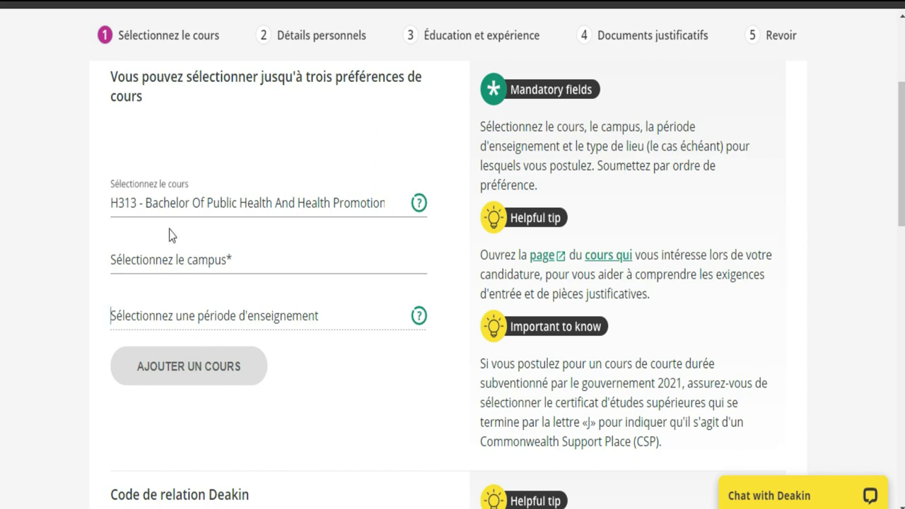
pyautogui.click(243, 263)
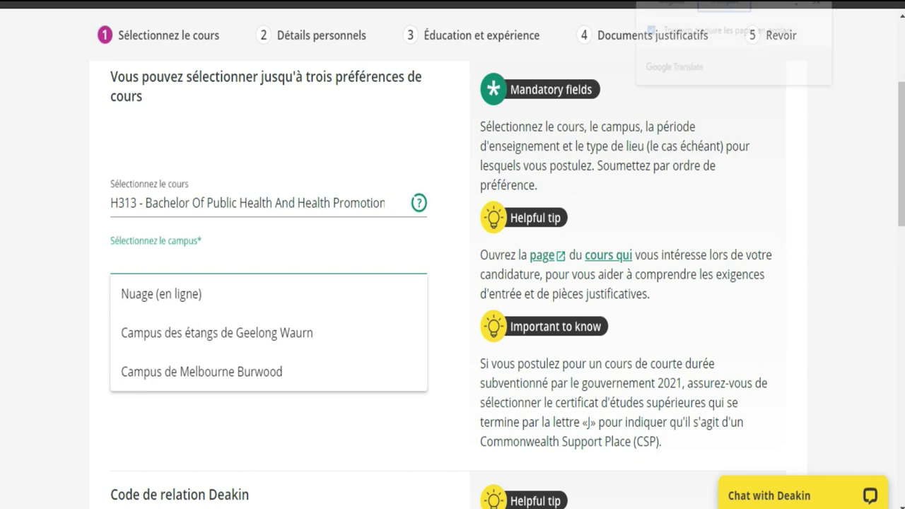
# Translate the page to English and add H313 at Geelong Waurn Ponds Campus, Trimester 2 2021
pyautogui.click(665, 7)
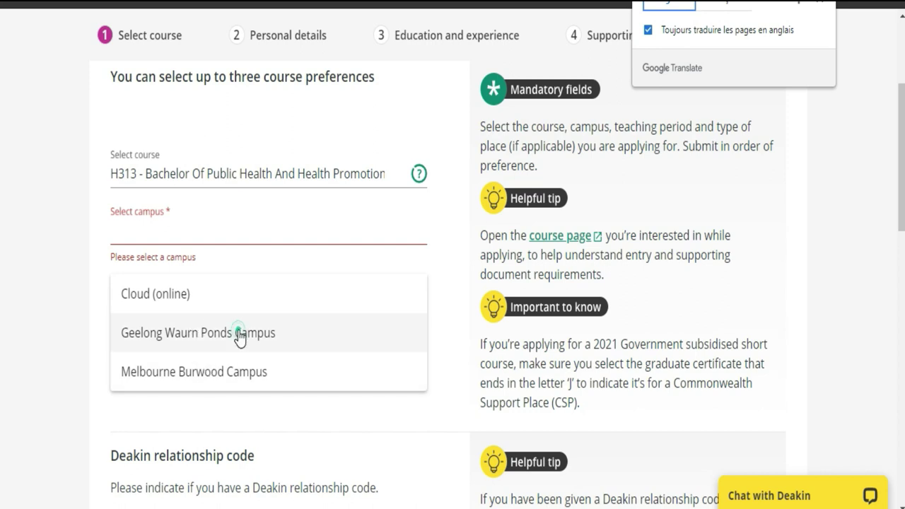
pyautogui.click(238, 331)
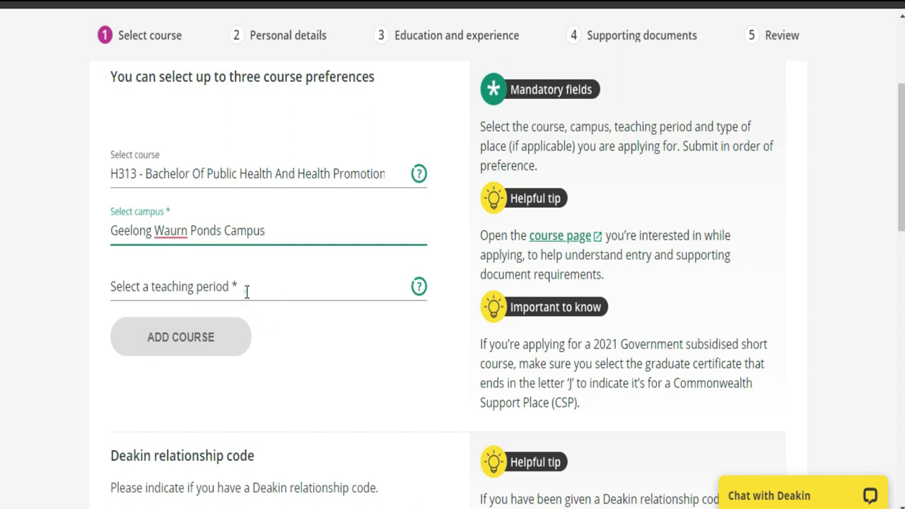
pyautogui.click(247, 290)
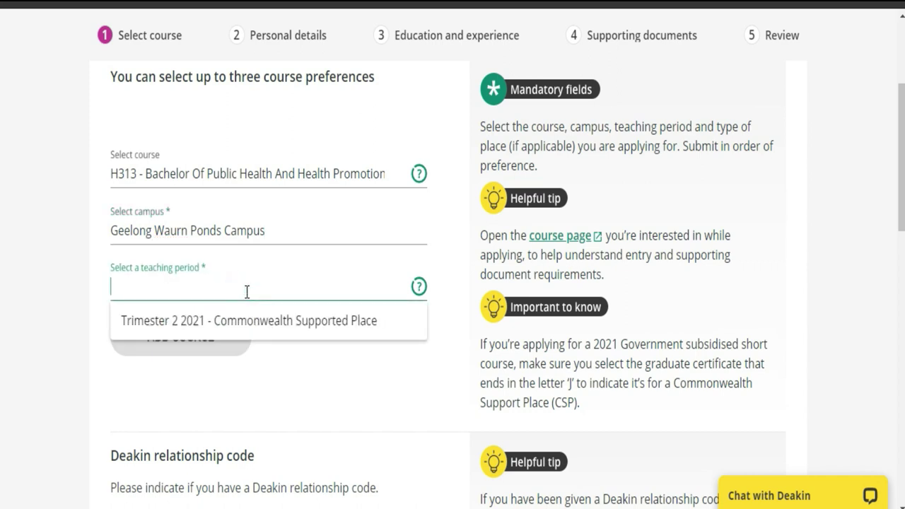
pyautogui.click(227, 321)
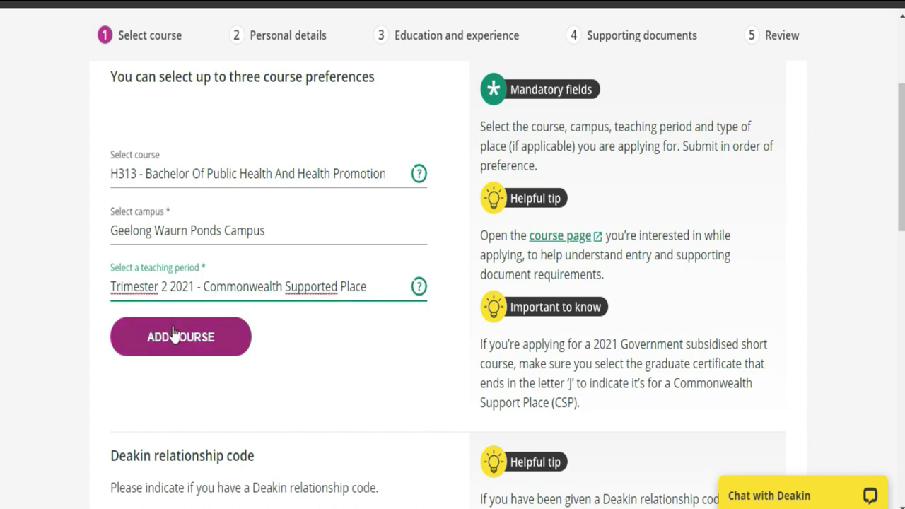
pyautogui.click(173, 339)
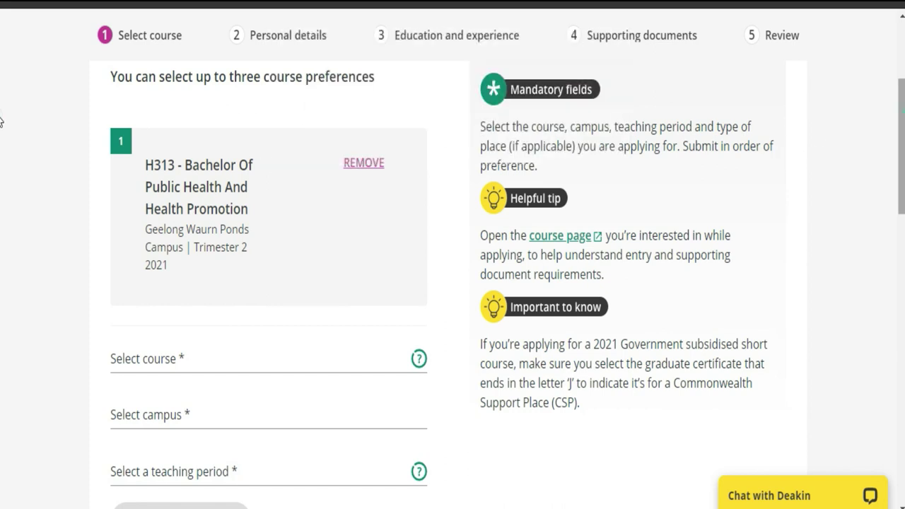
# Choose A345 - Bachelor Of Design (Visual Communication) as the second course
pyautogui.scroll(-3, 2, 148)
pyautogui.scroll(-2, 3, 164)
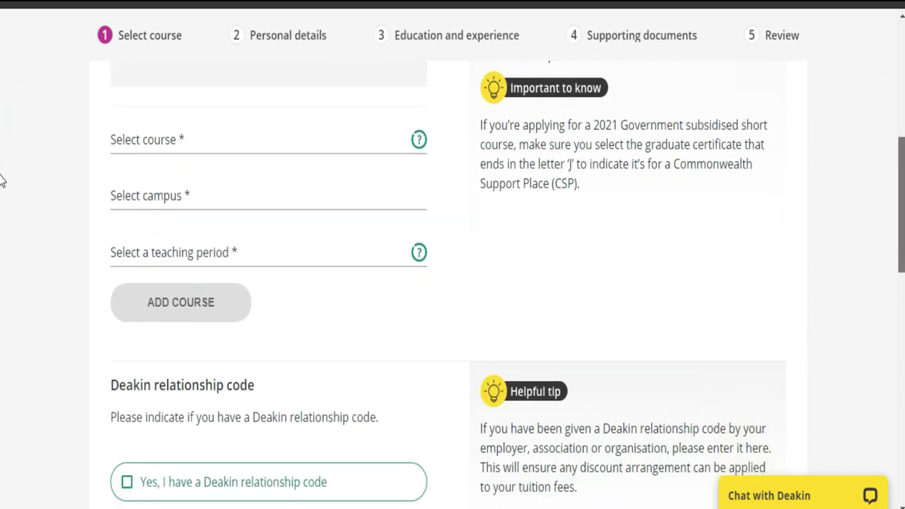
pyautogui.scroll(4, 2, 193)
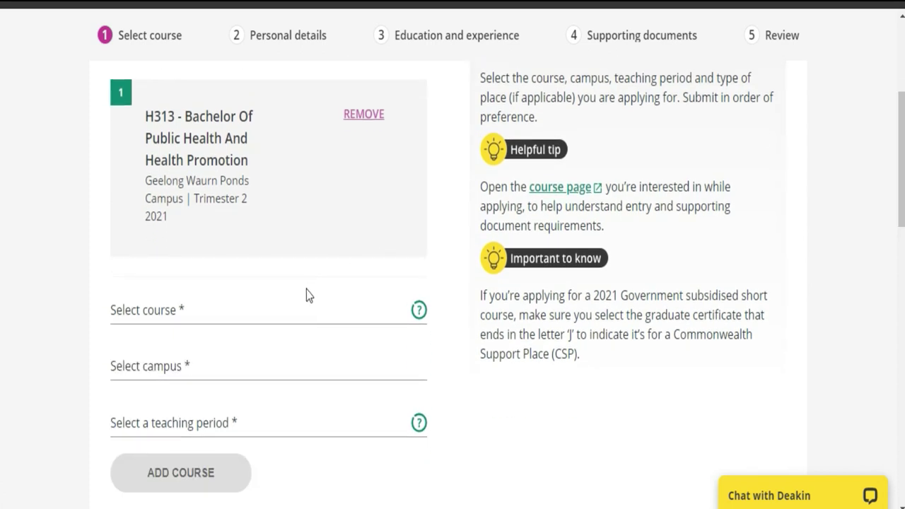
pyautogui.click(293, 312)
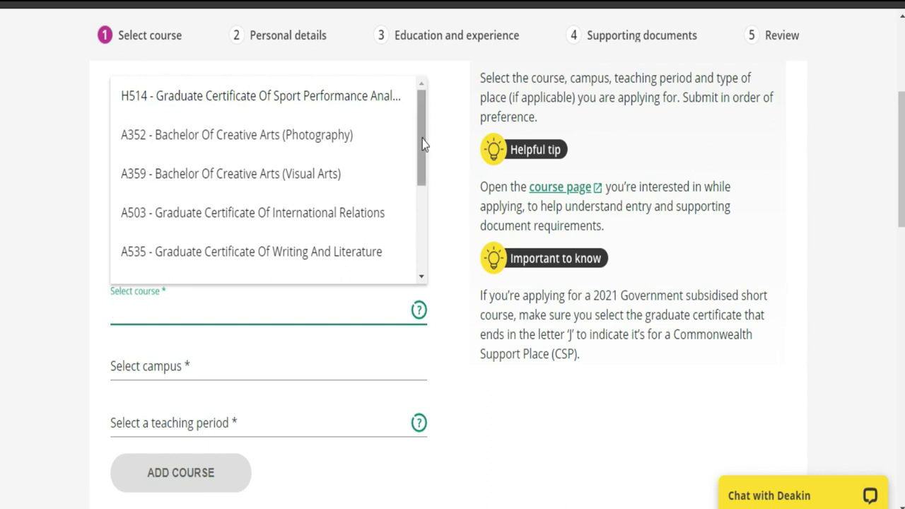
pyautogui.moveTo(422, 143); pyautogui.dragTo(415, 240)
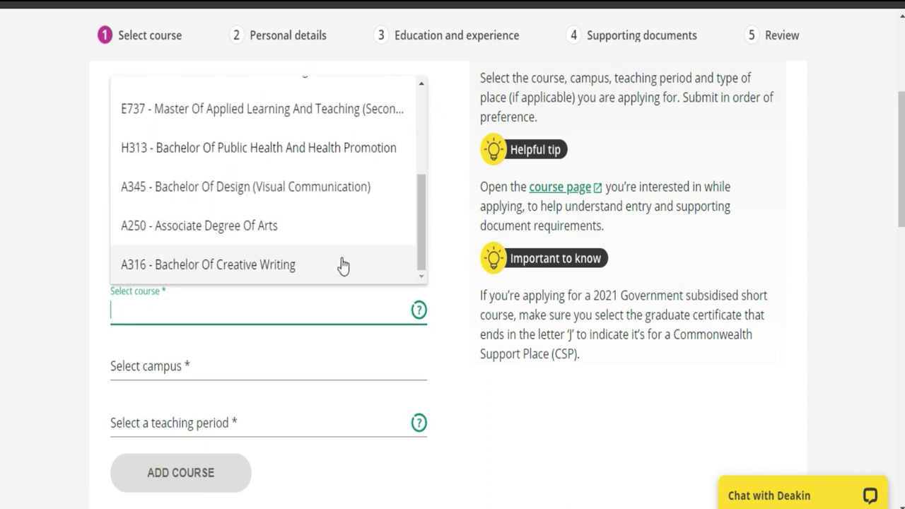
pyautogui.click(236, 181)
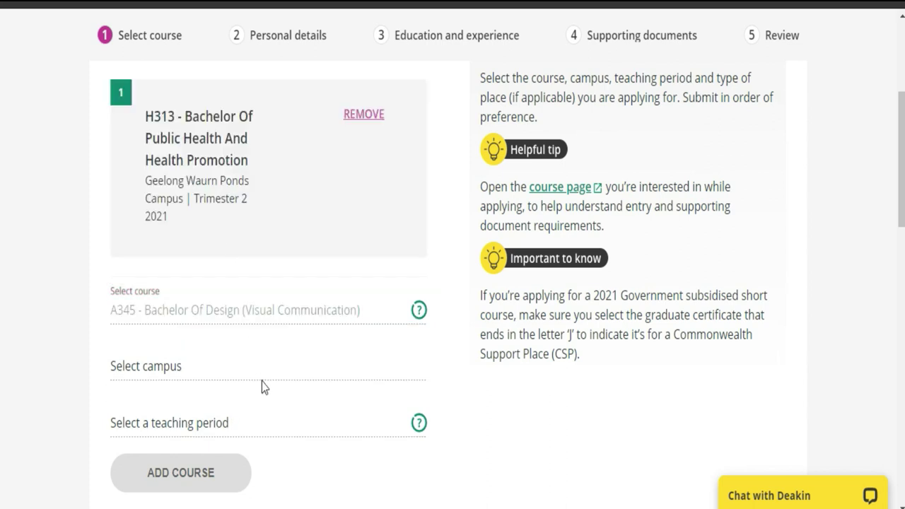
# Add A345 at Melbourne Burwood Campus, Trimester 2 2021, and dismiss the success message
pyautogui.click(154, 372)
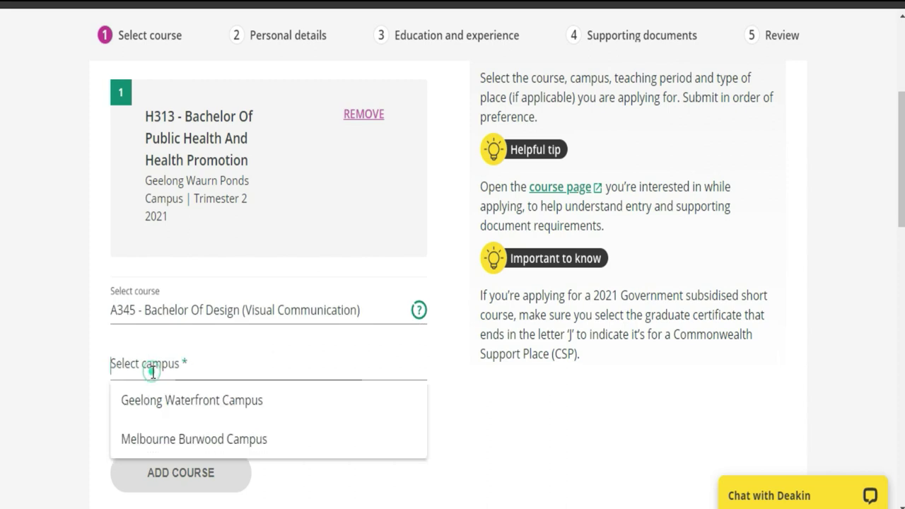
pyautogui.click(168, 435)
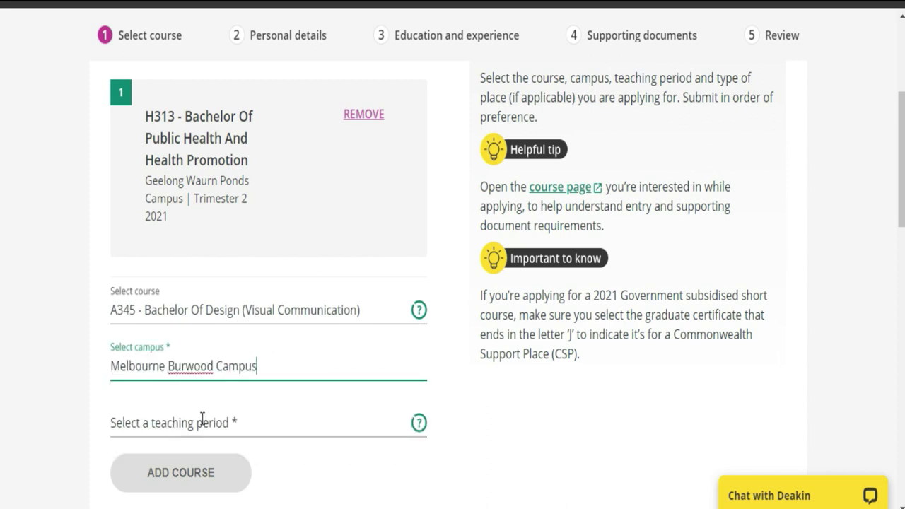
pyautogui.click(202, 421)
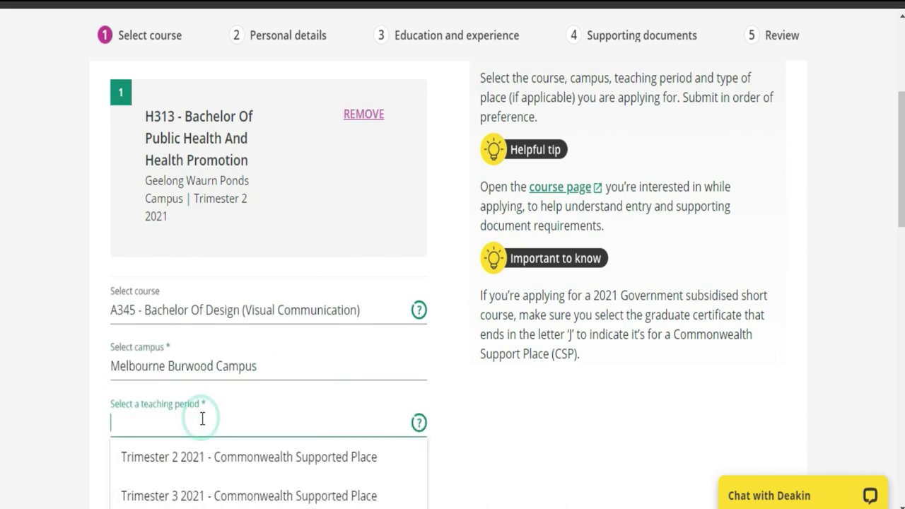
pyautogui.click(216, 457)
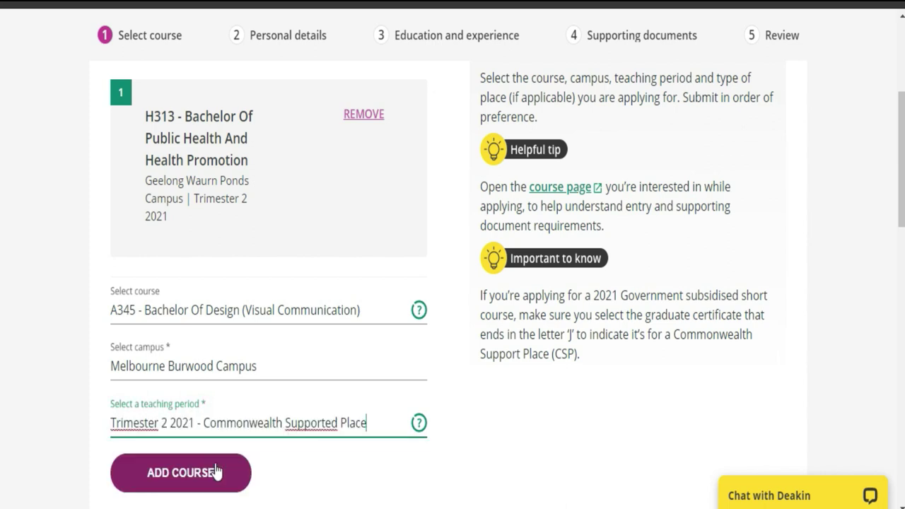
pyautogui.click(212, 477)
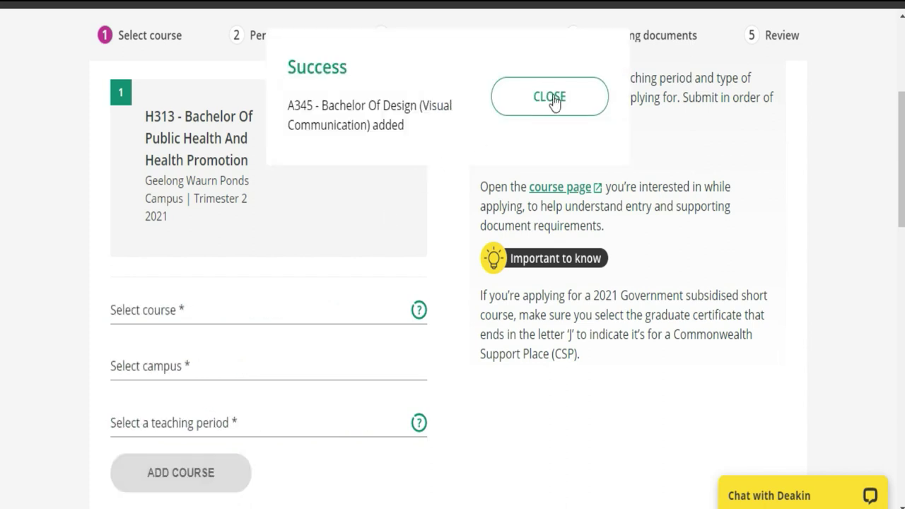
pyautogui.click(571, 95)
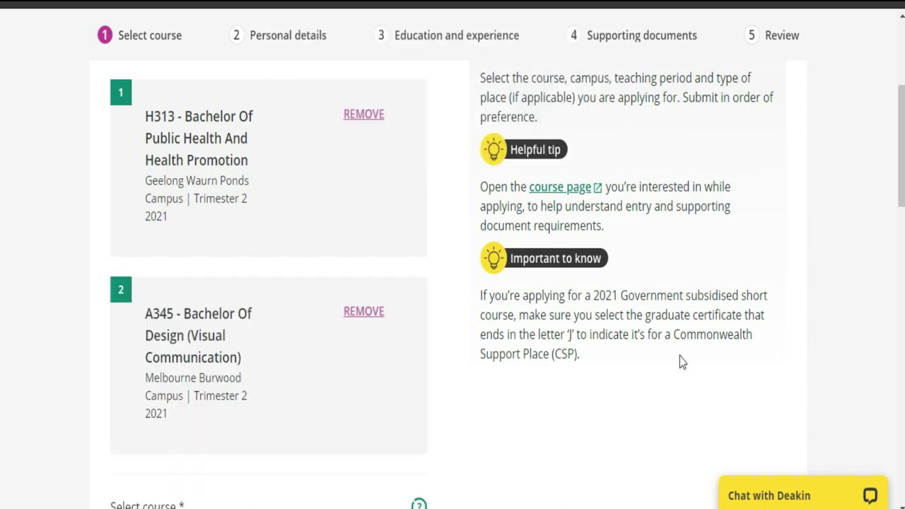
pyautogui.scroll(2, 2, 123)
pyautogui.scroll(-10, 1, 333)
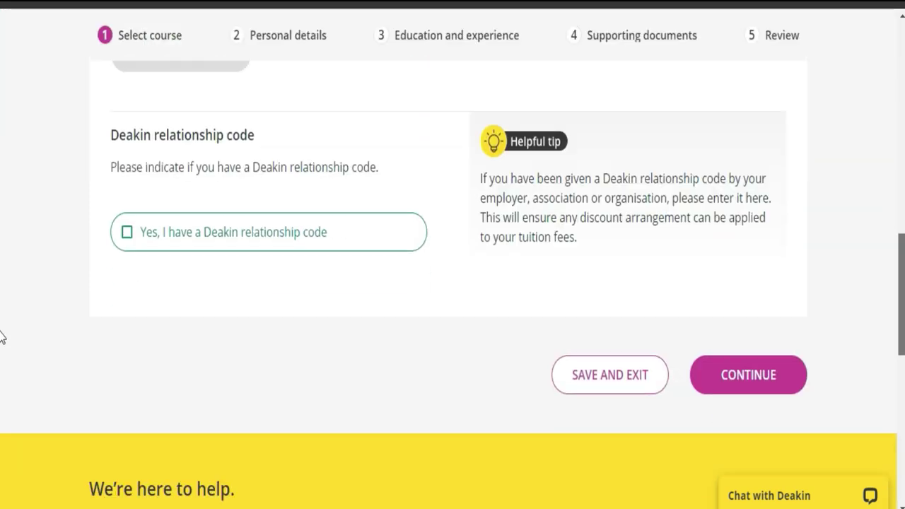
# Answer the Deakin relationship code question and continue to the Personal details step
pyautogui.scroll(8, 894, 221)
pyautogui.scroll(-4, 894, 221)
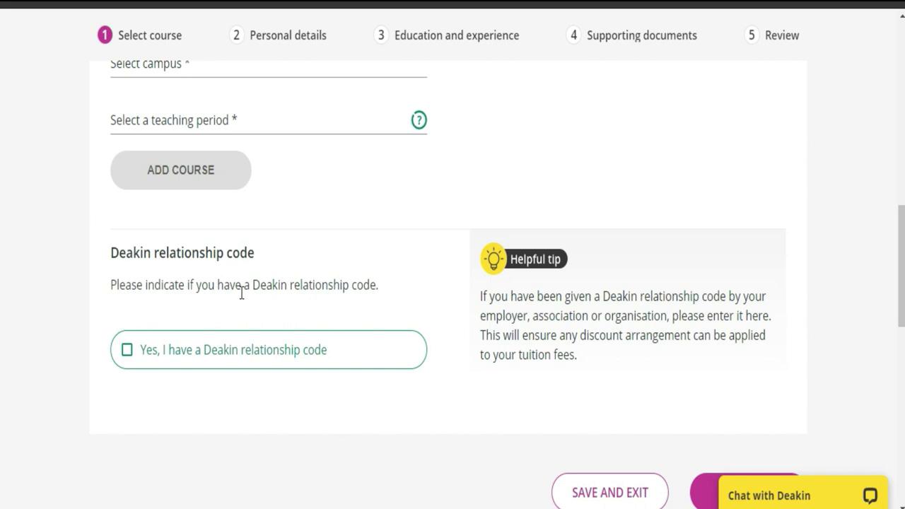
pyautogui.click(145, 355)
pyautogui.scroll(-3, 1, 269)
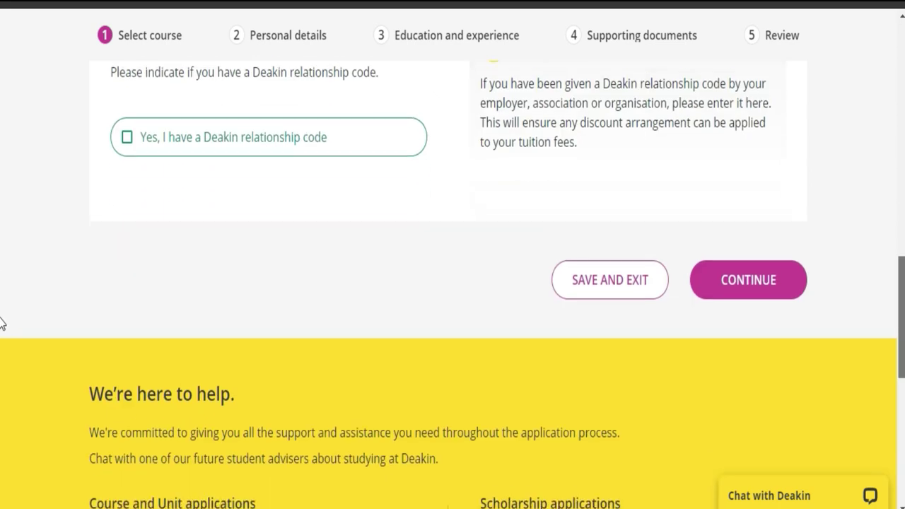
pyautogui.click(760, 274)
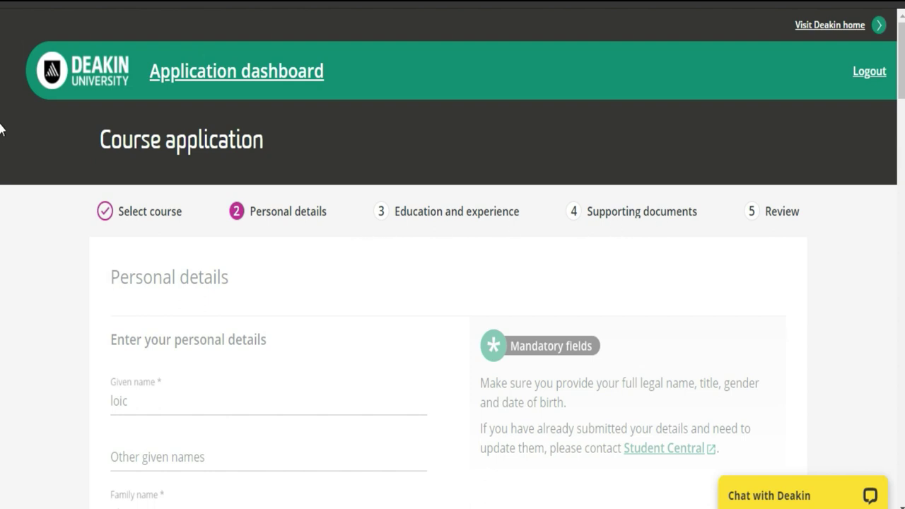
# Set the title to MR in the personal details form
pyautogui.scroll(-4, 3, 106)
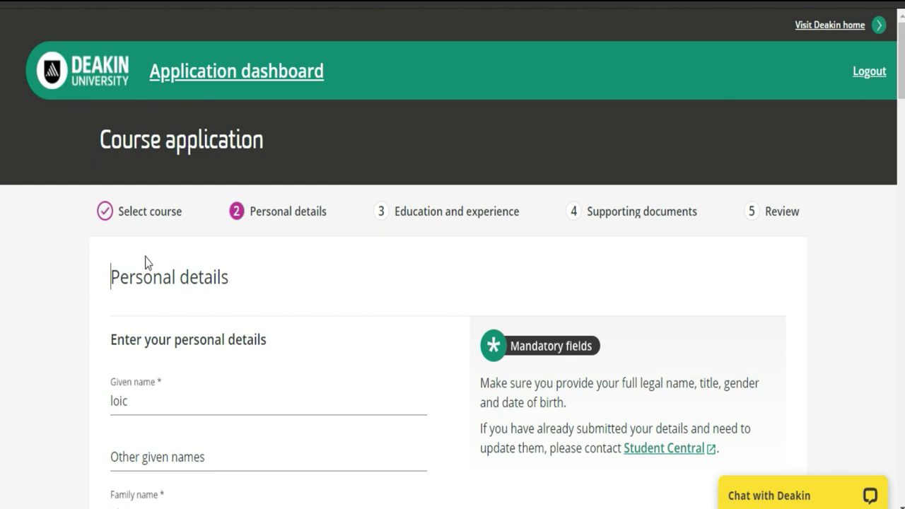
pyautogui.click(150, 277)
pyautogui.scroll(-3, 2, 113)
pyautogui.scroll(-2, 2, 117)
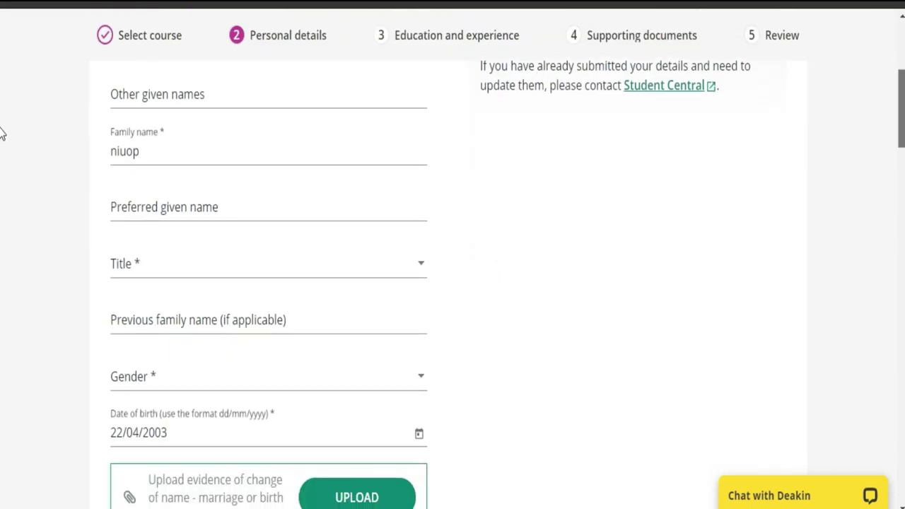
pyautogui.scroll(-1, 2, 134)
pyautogui.click(419, 222)
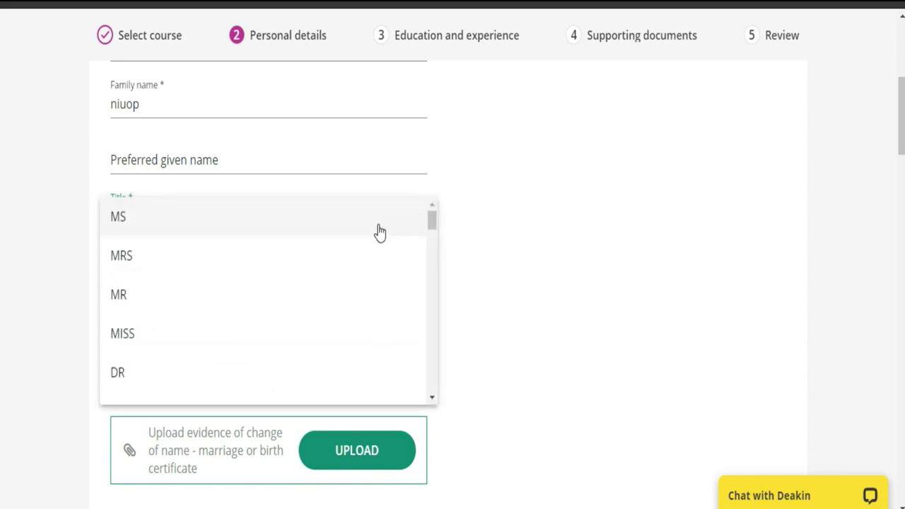
pyautogui.click(344, 293)
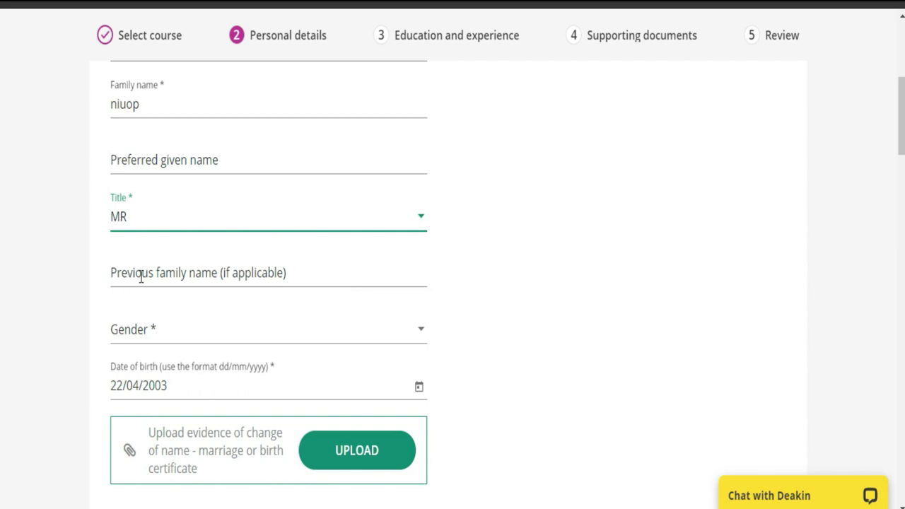
# Set the gender to Male, dismissing the autofill suggestions
pyautogui.click(305, 271)
pyautogui.click(305, 271)
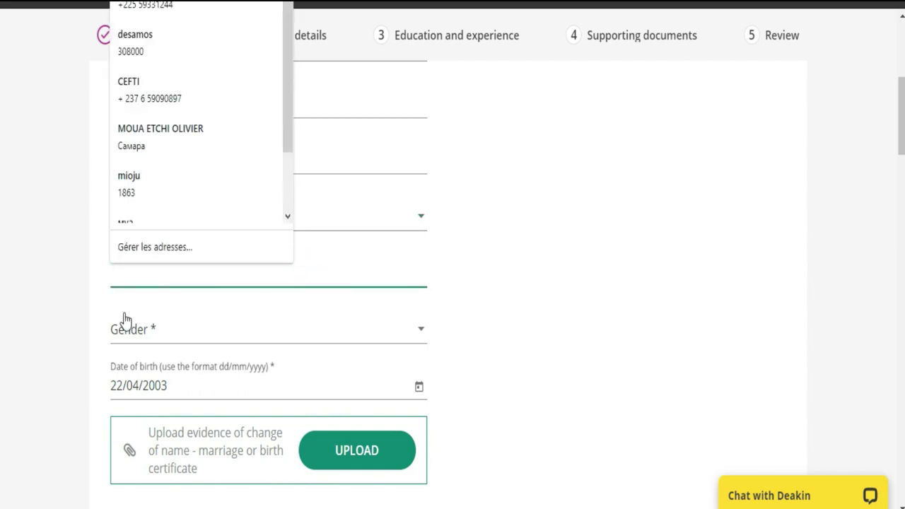
pyautogui.click(177, 338)
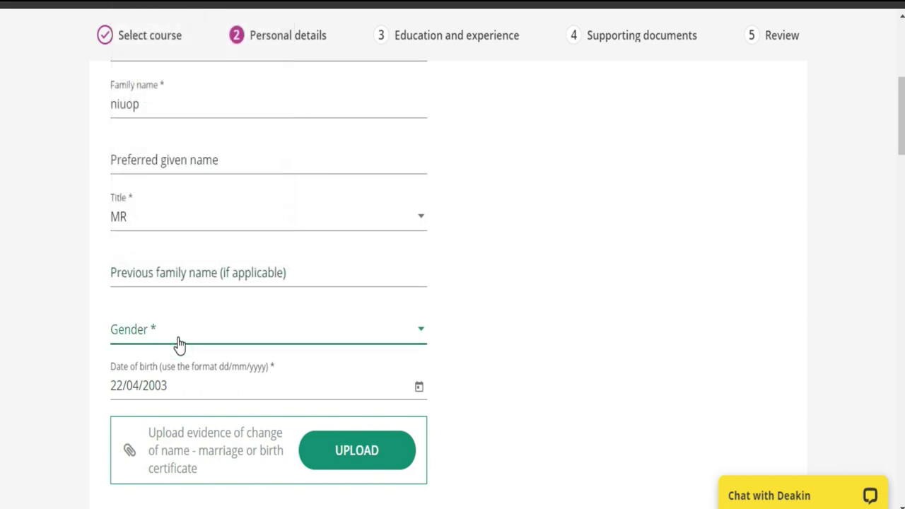
pyautogui.click(152, 371)
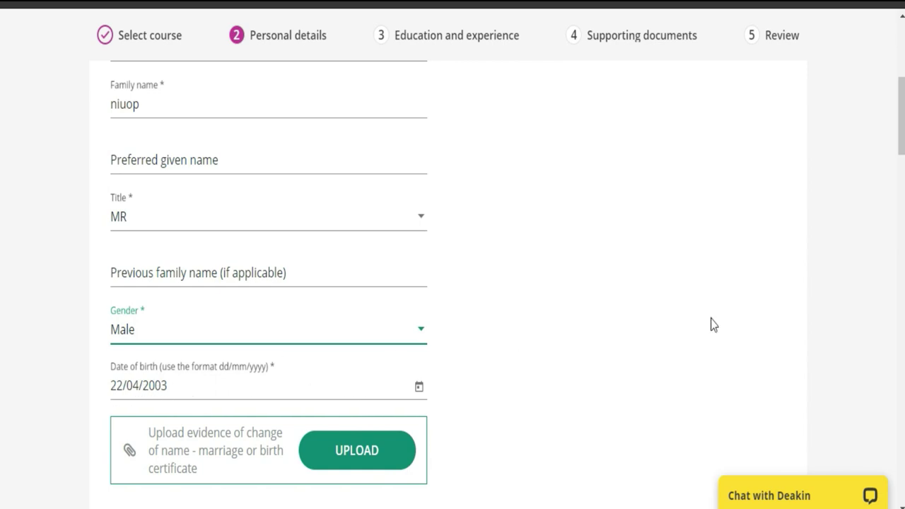
pyautogui.scroll(-4, 2, 154)
pyautogui.scroll(1, 2, 152)
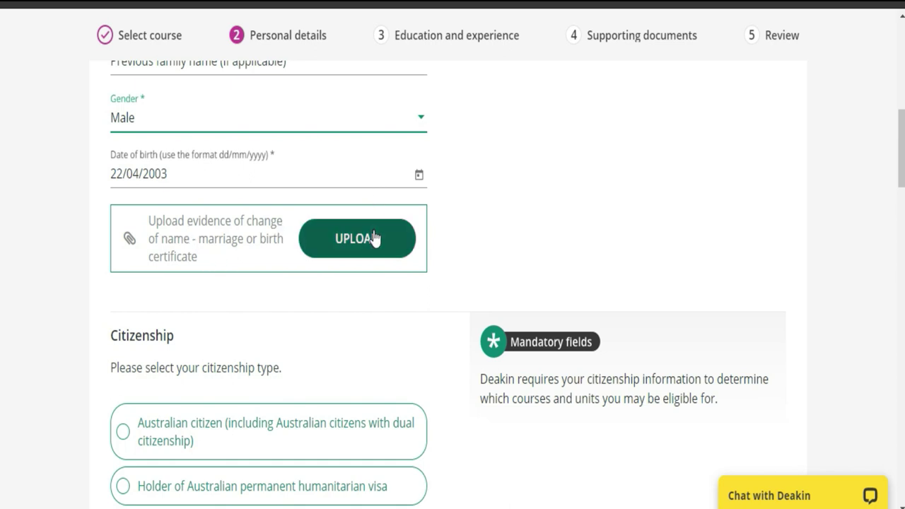
pyautogui.scroll(2, 2, 177)
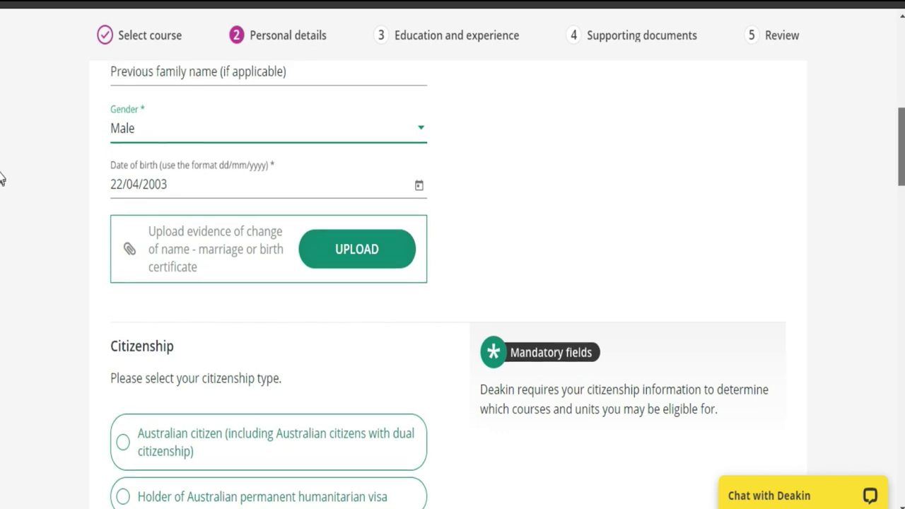
pyautogui.scroll(2, 2, 166)
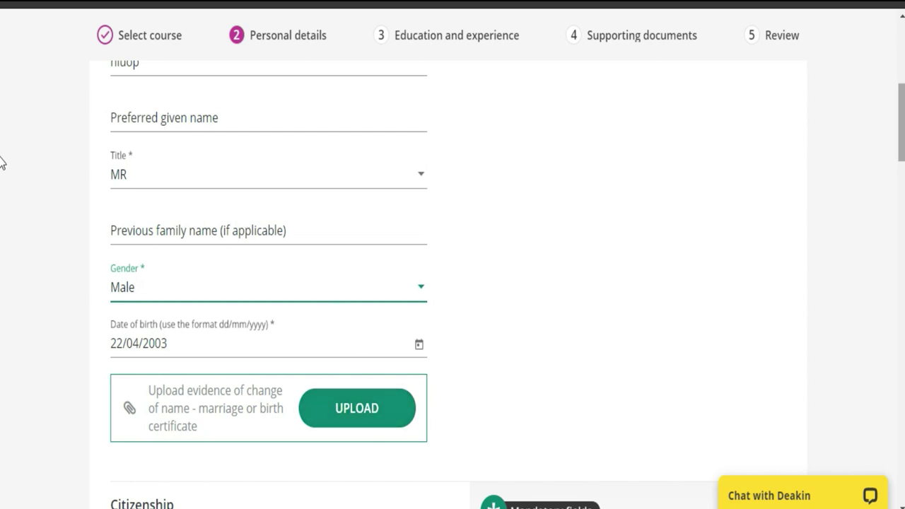
pyautogui.scroll(-5, 2, 169)
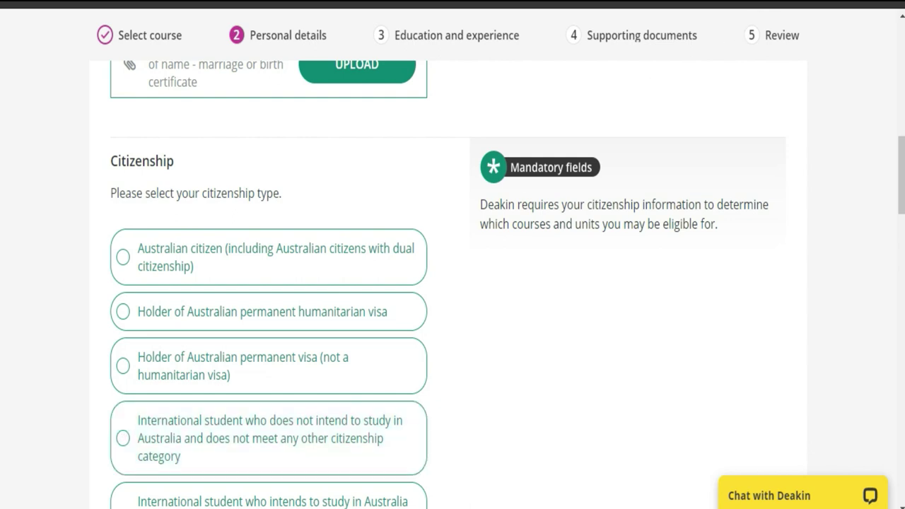
# Translate the page to French and mark citizenship as international student studying on campus in Australia
pyautogui.click(725, 9)
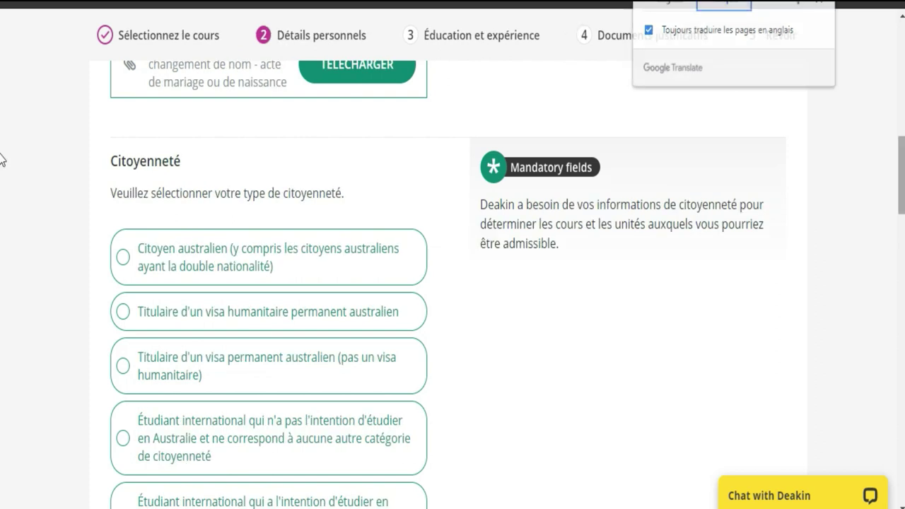
pyautogui.scroll(-3, 1, 177)
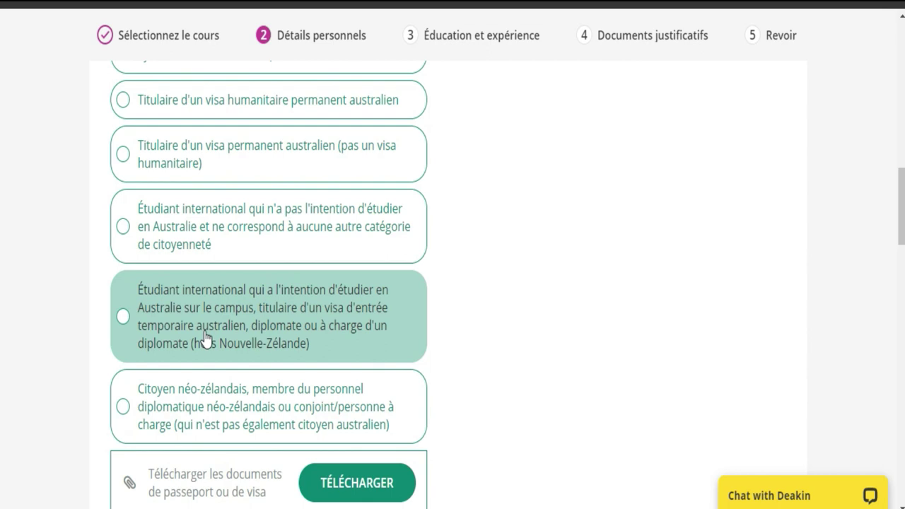
pyautogui.click(122, 316)
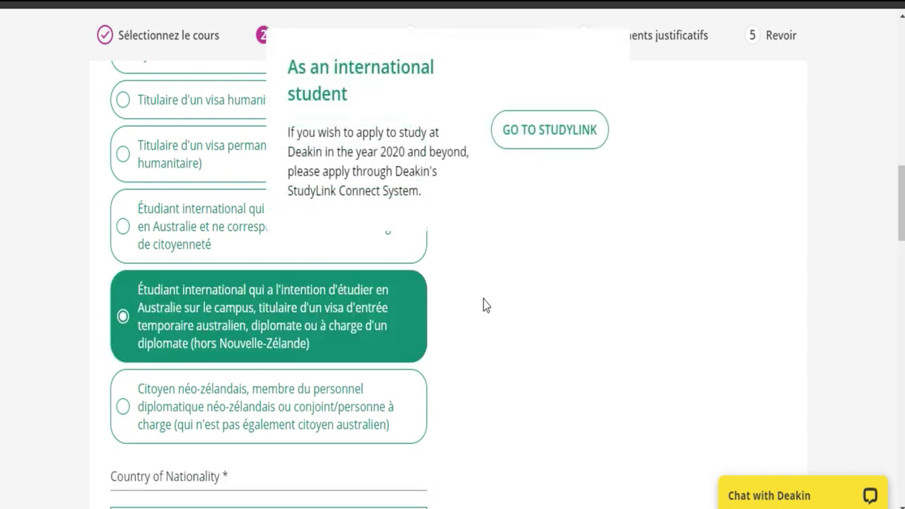
pyautogui.scroll(7, 0, 170)
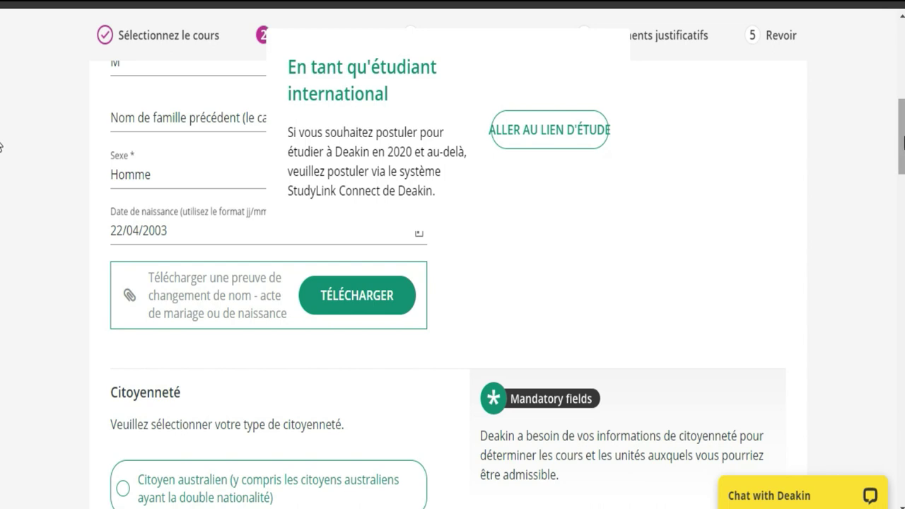
pyautogui.scroll(-4, 0, 141)
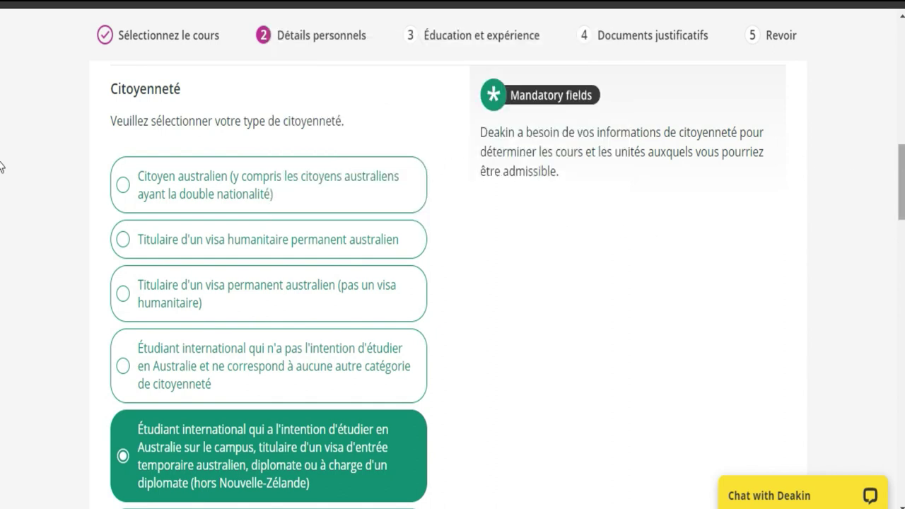
pyautogui.scroll(-3, 2, 182)
pyautogui.scroll(-1, 1, 198)
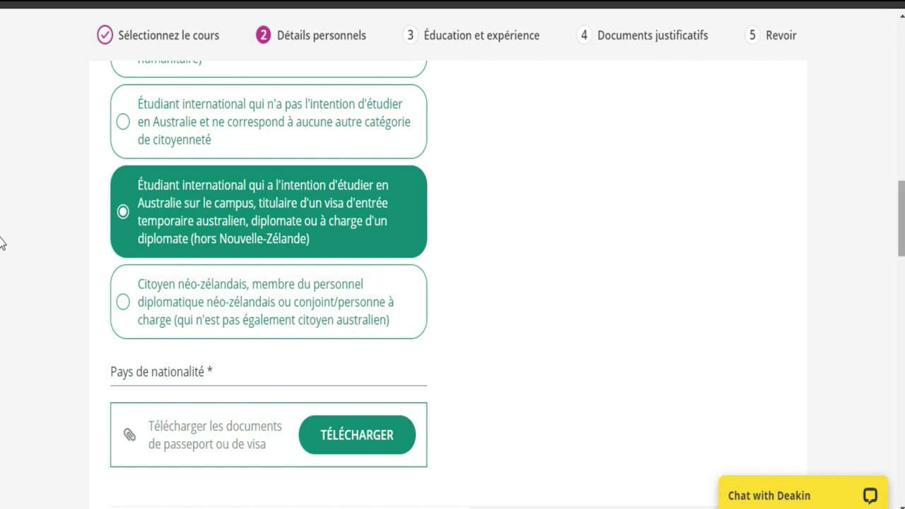
pyautogui.scroll(10, 1, 243)
pyautogui.scroll(-9, 2, 233)
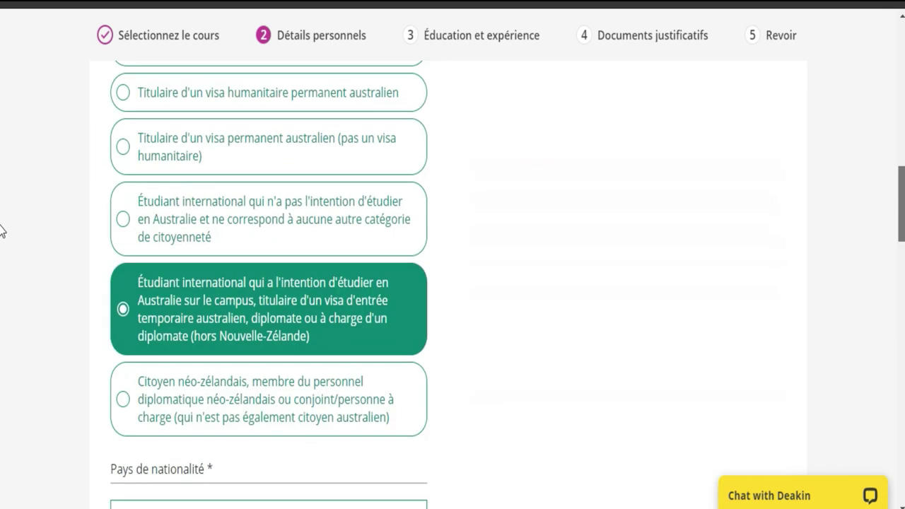
pyautogui.scroll(3, 2, 233)
pyautogui.scroll(-4, 2, 198)
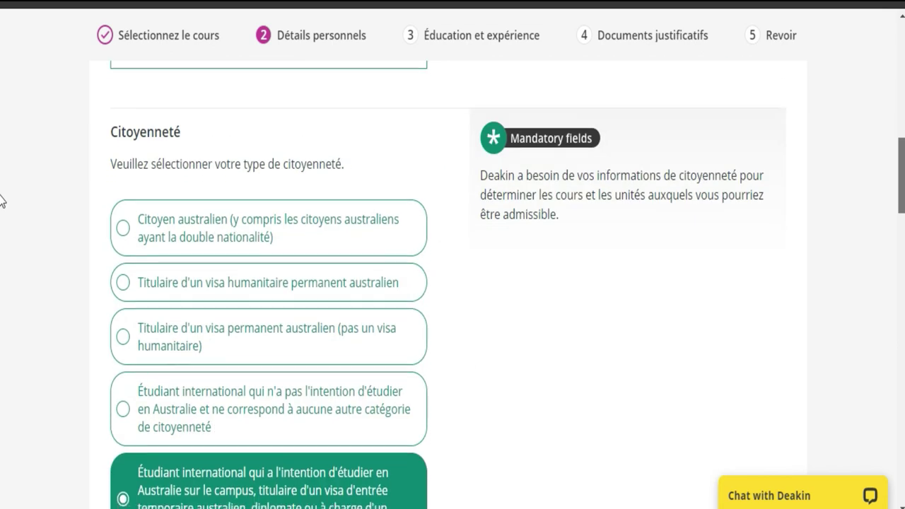
pyautogui.scroll(-1, 2, 239)
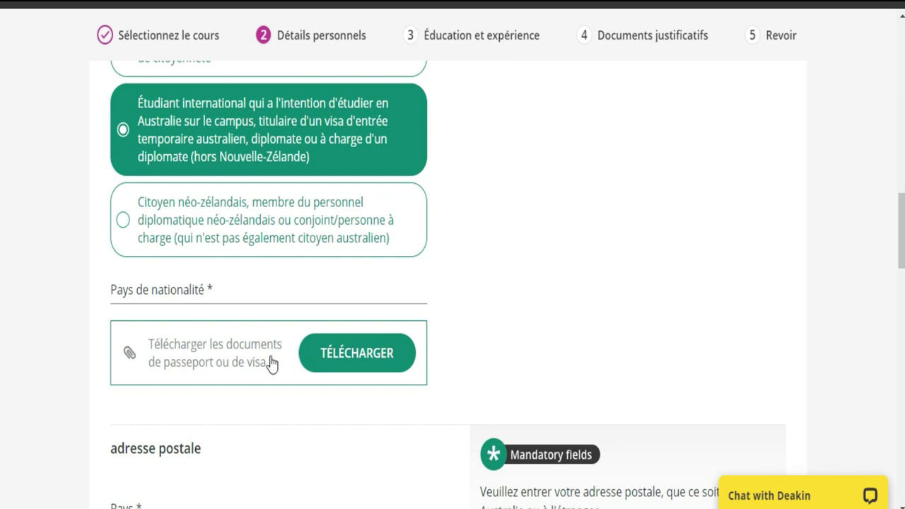
# Upload PASSPORT.jpg as the passport or visa document, viewing files in Details view
pyautogui.click(361, 357)
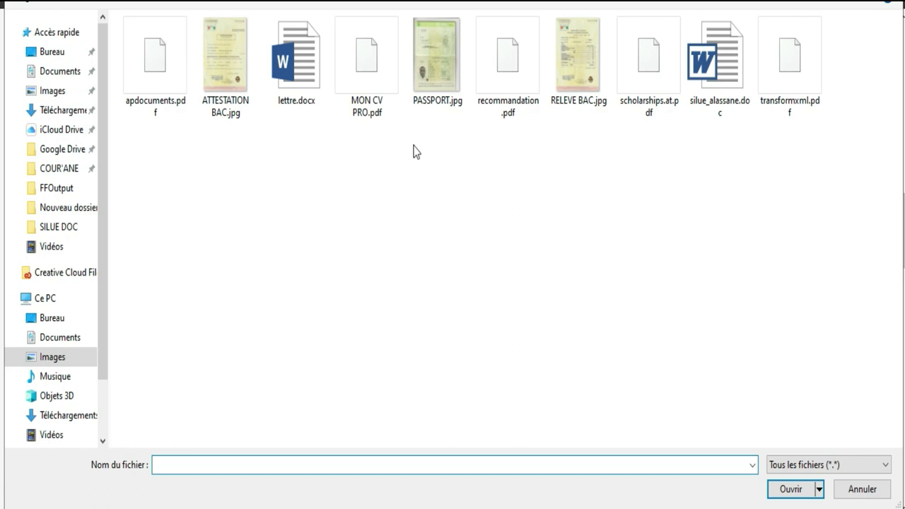
pyautogui.click(832, 4)
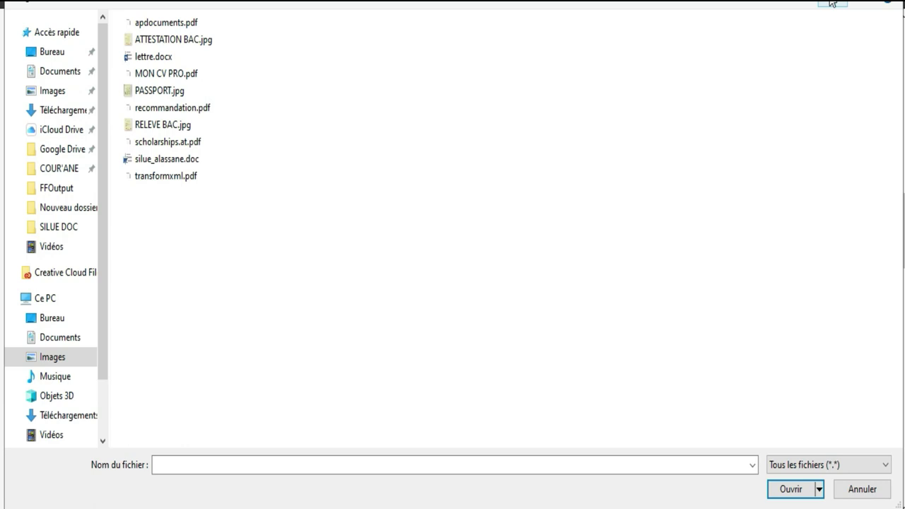
pyautogui.click(832, 3)
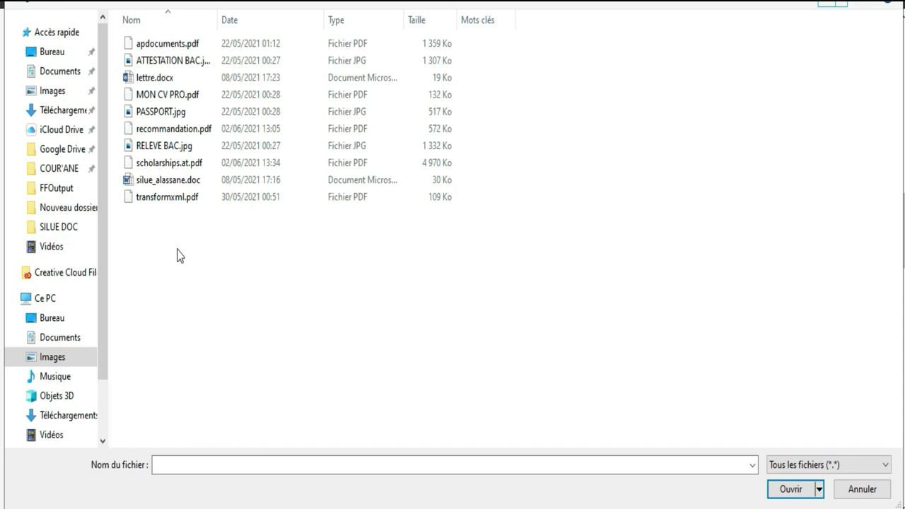
pyautogui.click(159, 115)
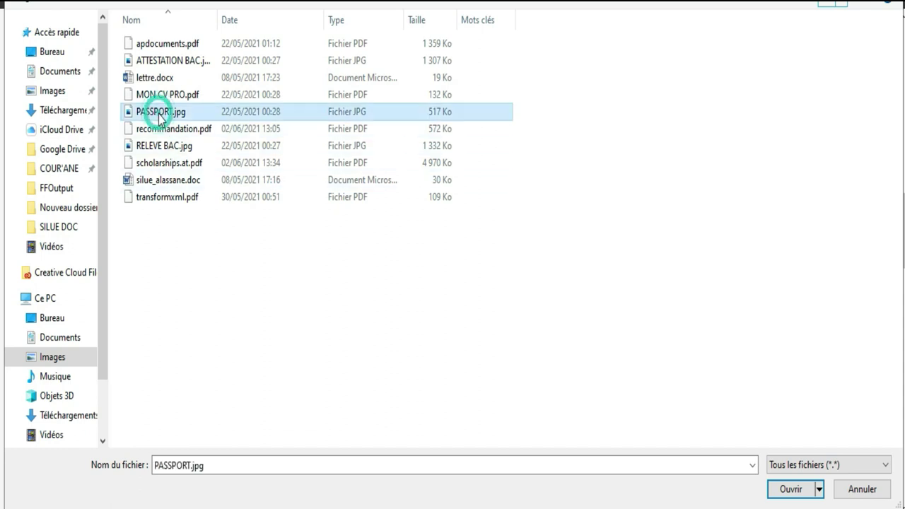
pyautogui.doubleClick(159, 115)
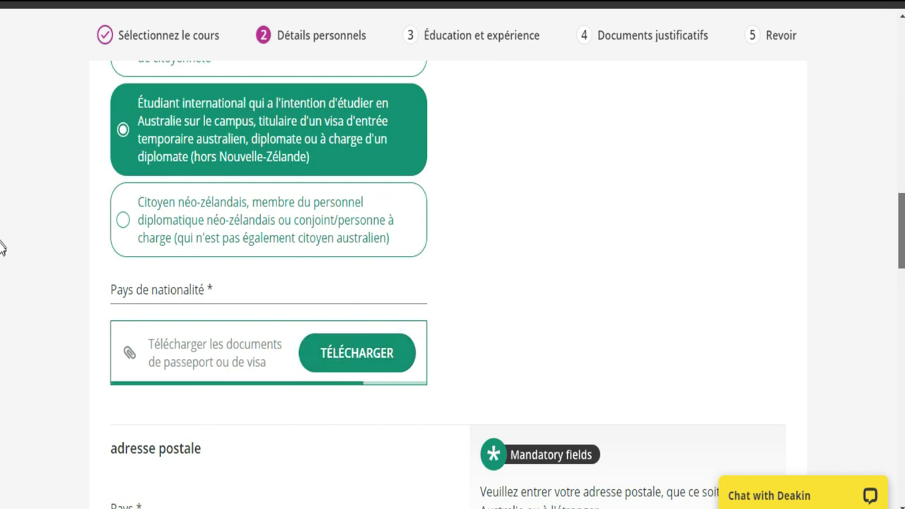
# Dismiss the passport upload success message and scroll to the empty postal address section
pyautogui.scroll(-2, 2, 258)
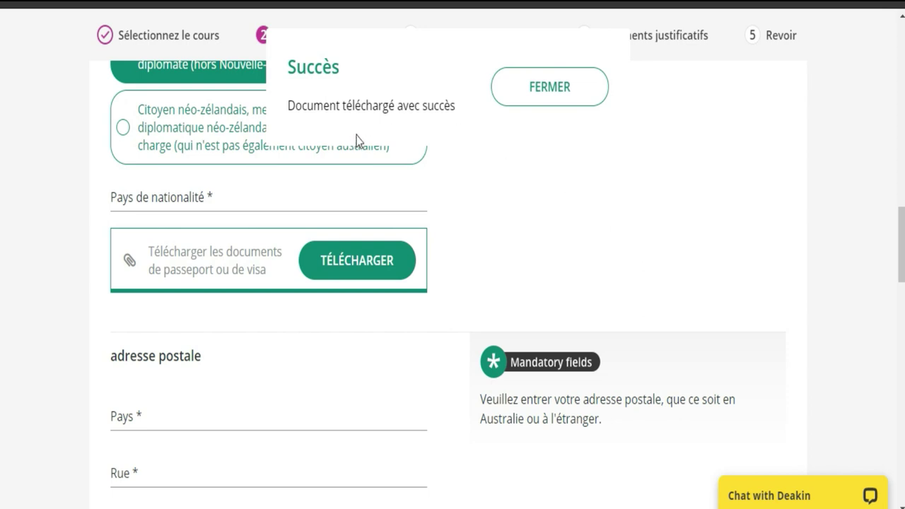
pyautogui.click(539, 106)
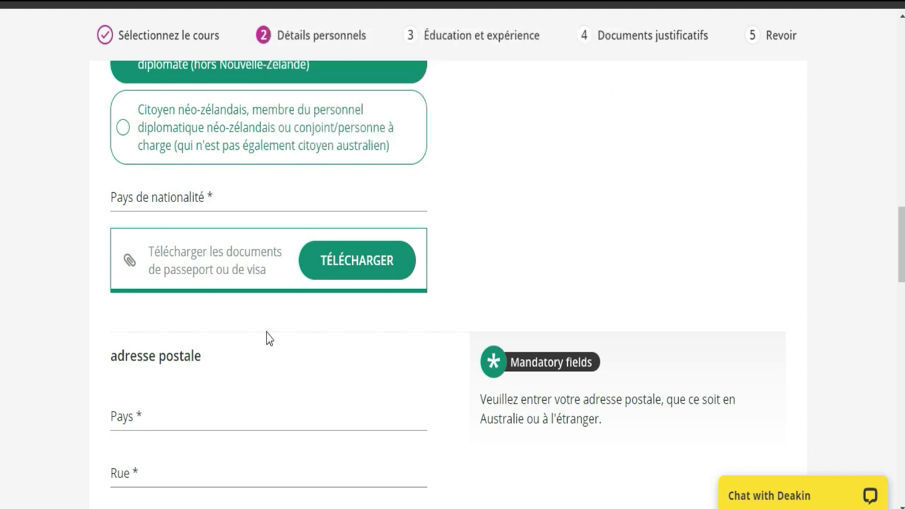
pyautogui.scroll(-3, 1, 259)
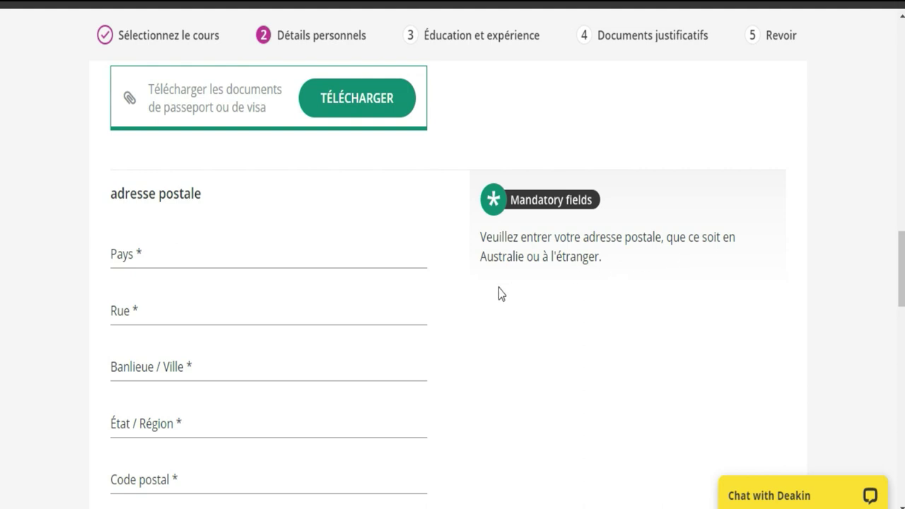
# Set the postal address country to Côte d'Ivoire
pyautogui.click(274, 255)
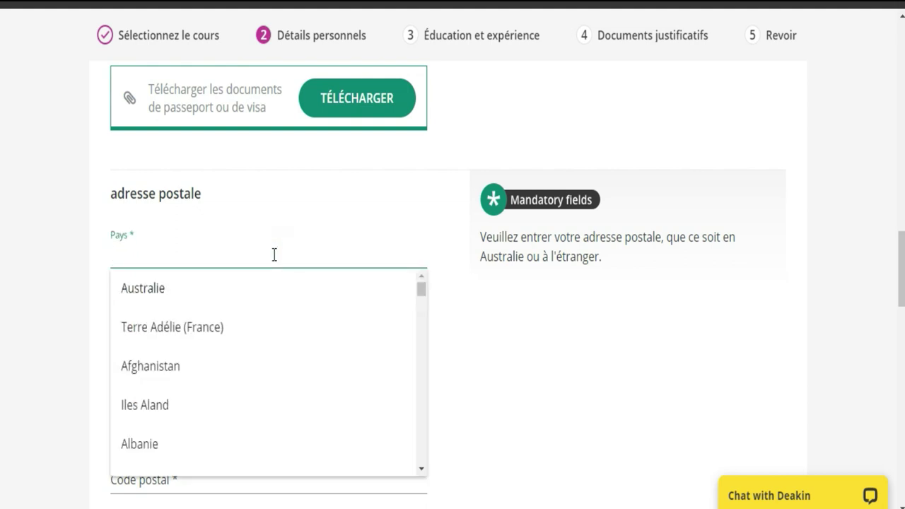
pyautogui.write('c')
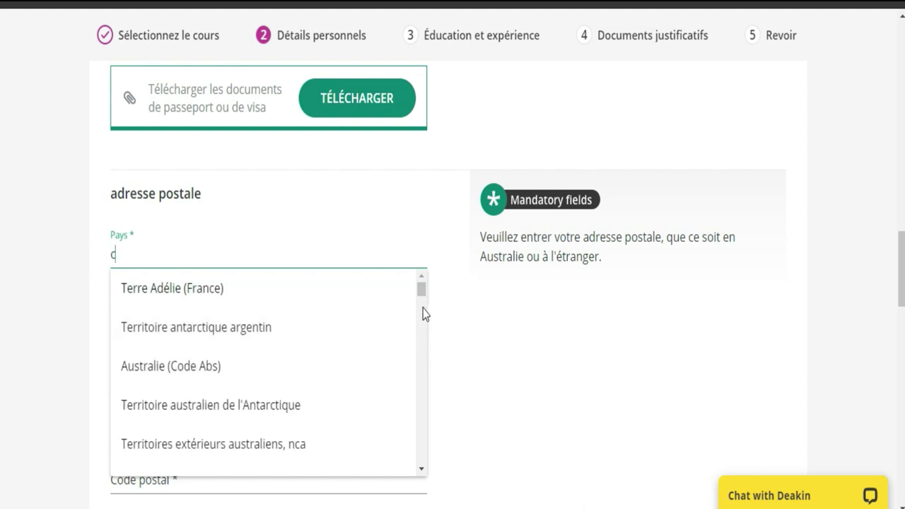
pyautogui.moveTo(419, 288); pyautogui.dragTo(421, 338)
pyautogui.click(251, 419)
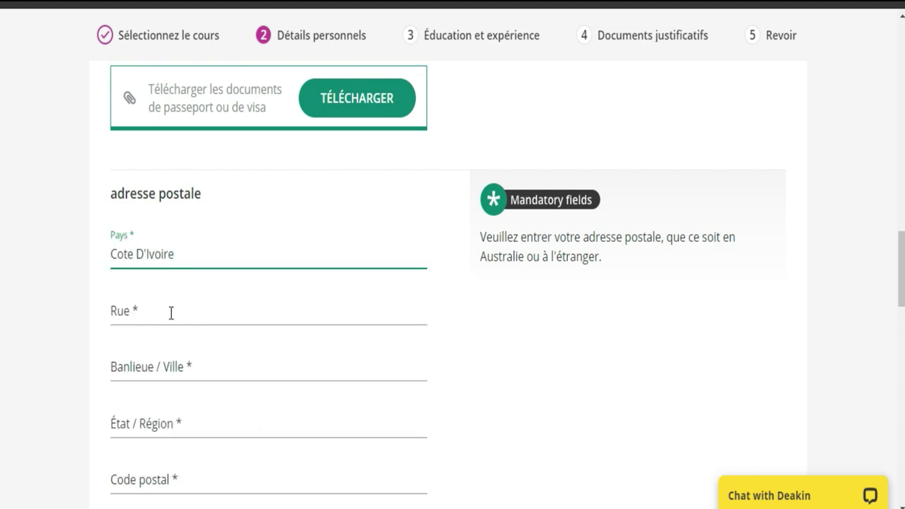
# Enter street 'ser' and city 'abidjan', dismissing the saved-address suggestions
pyautogui.click(171, 313)
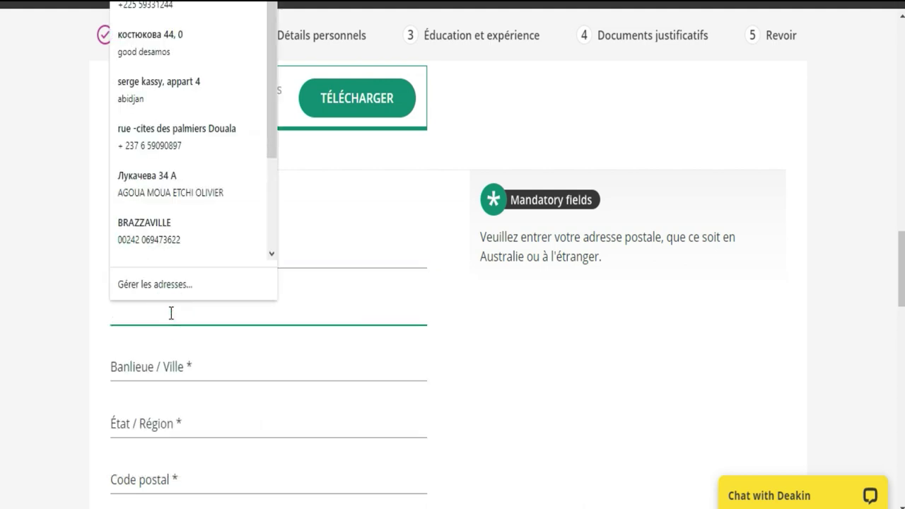
pyautogui.write('serges')
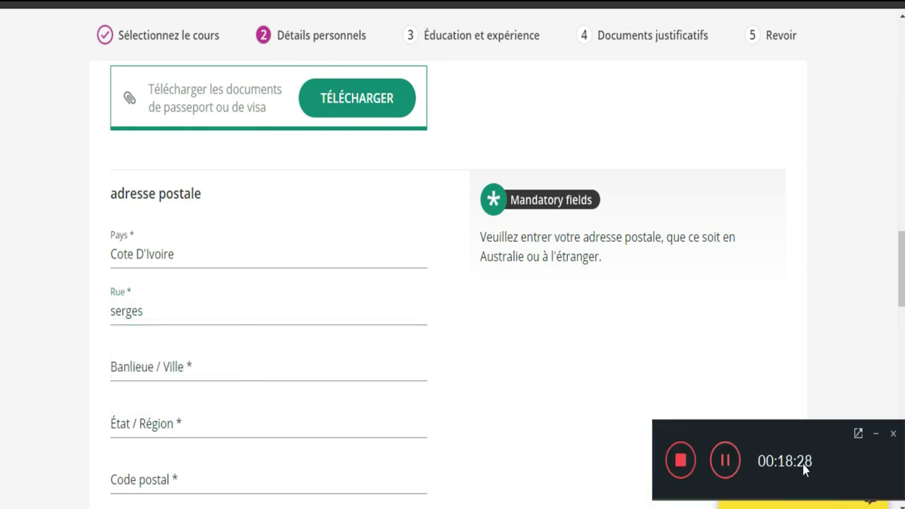
pyautogui.click(875, 433)
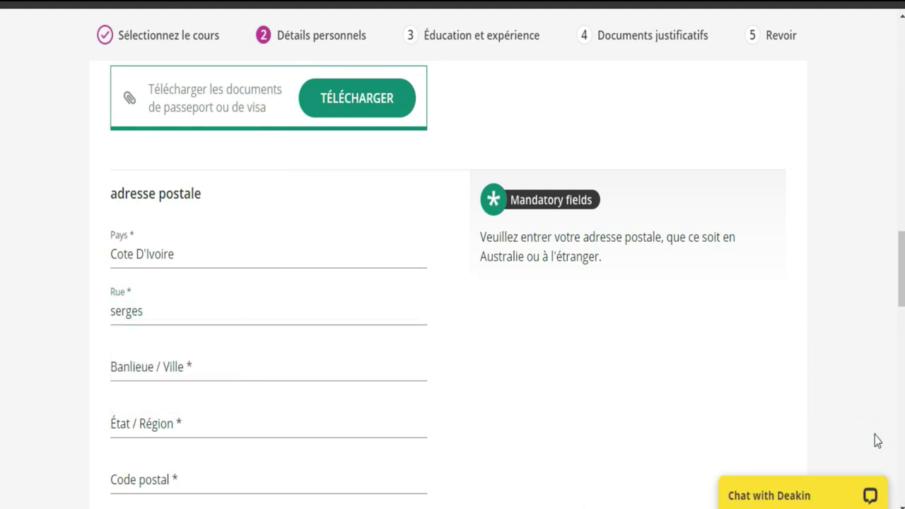
pyautogui.click(228, 366)
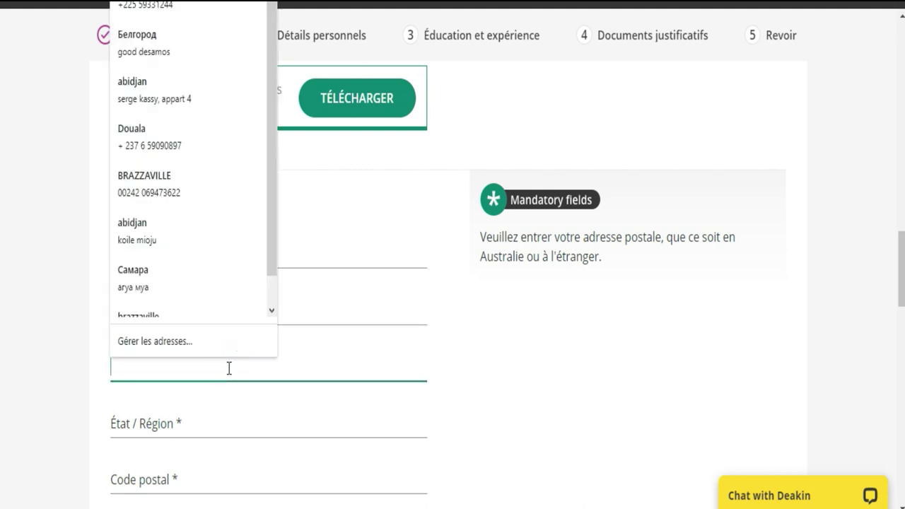
pyautogui.write('abidjan')
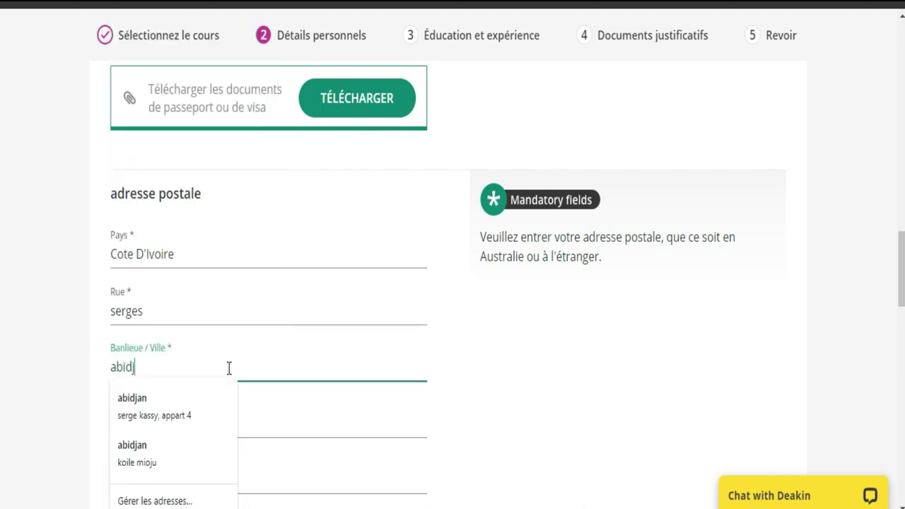
pyautogui.click(277, 432)
pyautogui.click(565, 392)
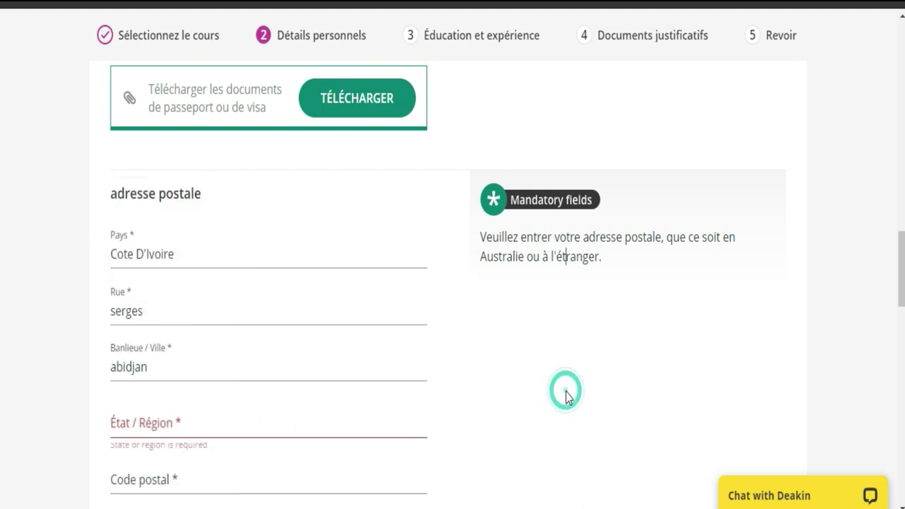
# Enter region 'lagunes' and postal code '005'
pyautogui.click(266, 425)
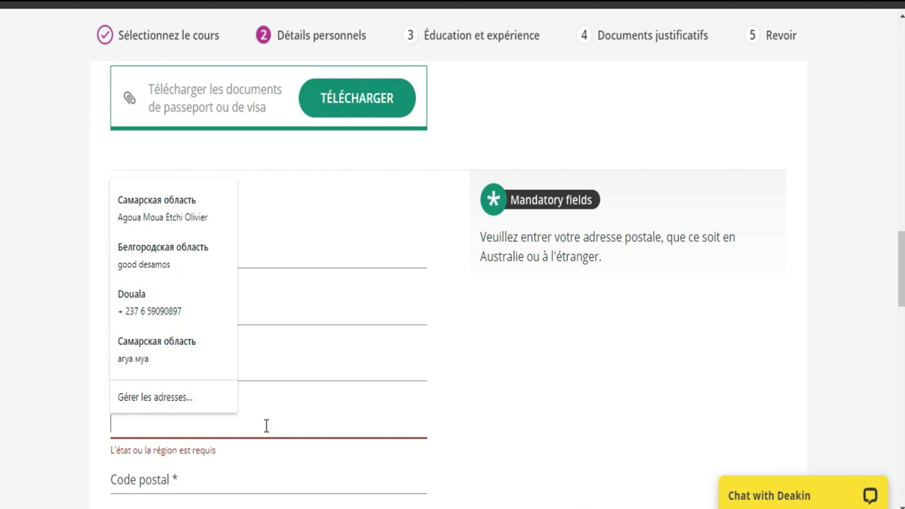
pyautogui.click(266, 425)
pyautogui.write('lagu')
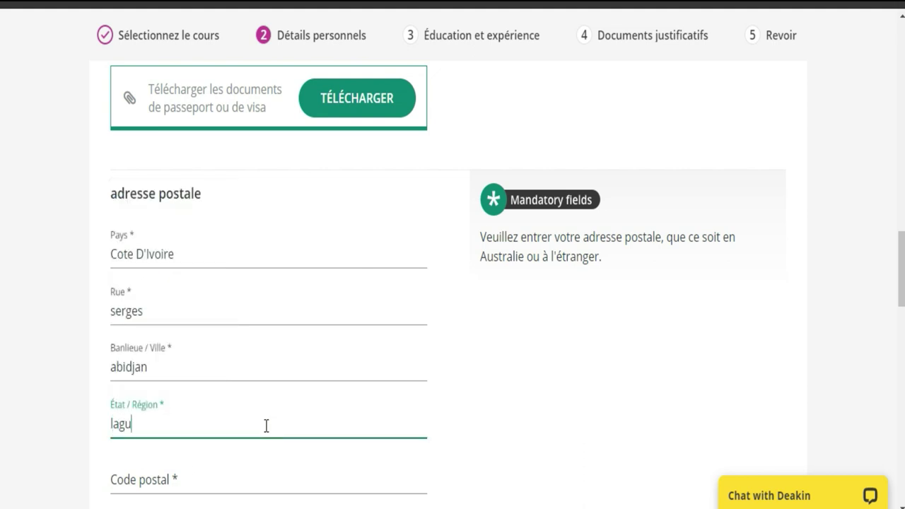
pyautogui.write('nes')
pyautogui.click(246, 476)
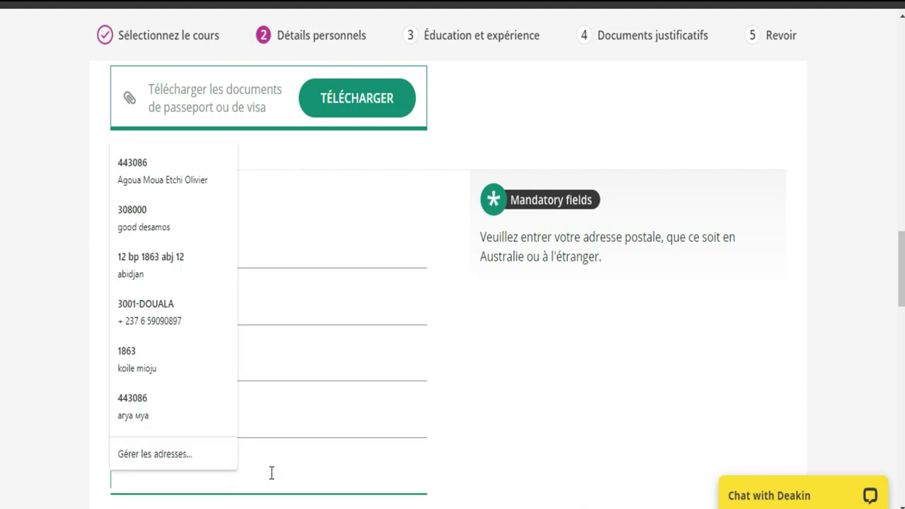
pyautogui.write('005')
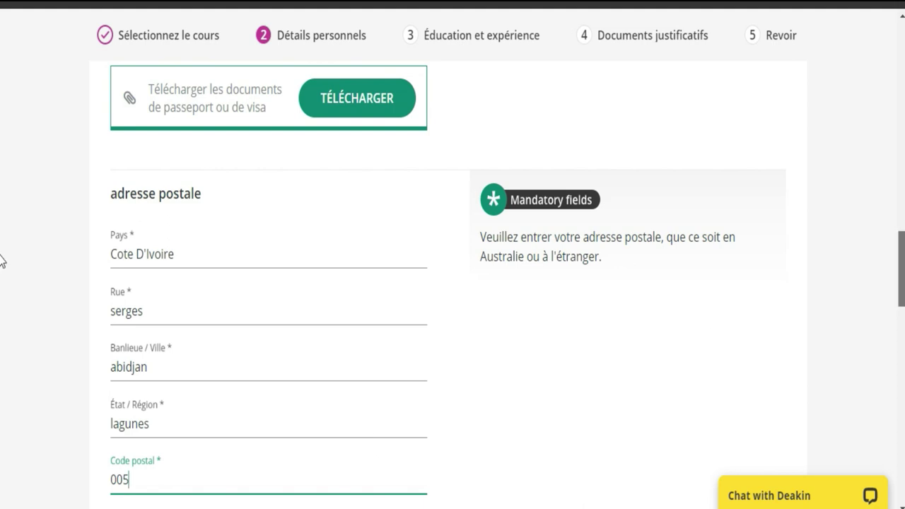
pyautogui.scroll(-3, 2, 266)
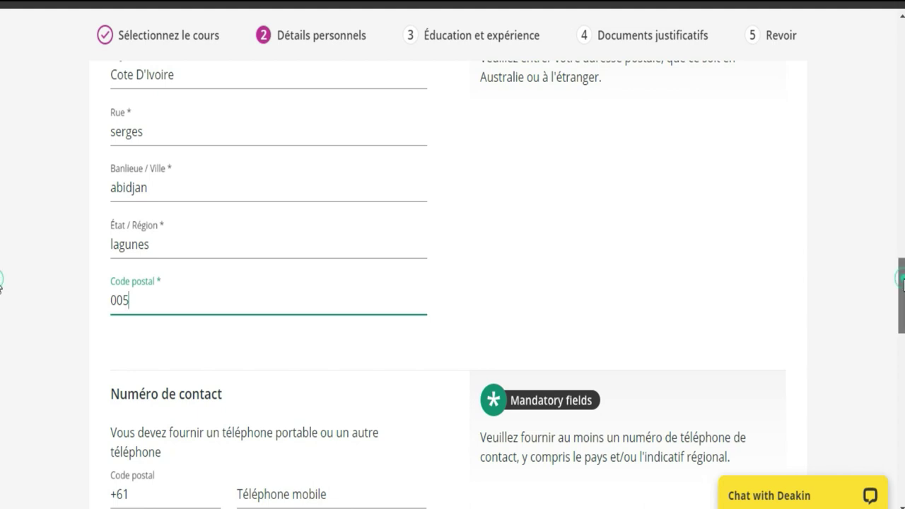
# Replace the +61 phone code with +225 Côte d'Ivoire
pyautogui.scroll(-4, 2, 287)
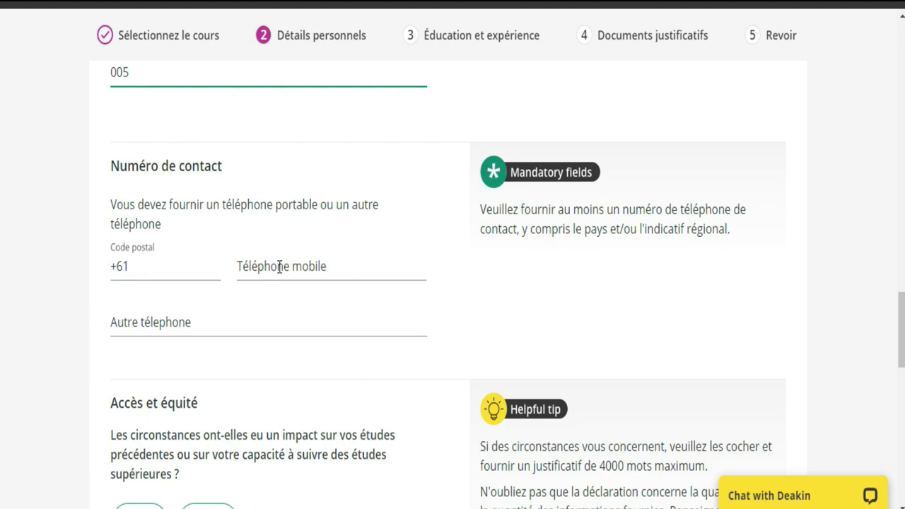
pyautogui.click(189, 268)
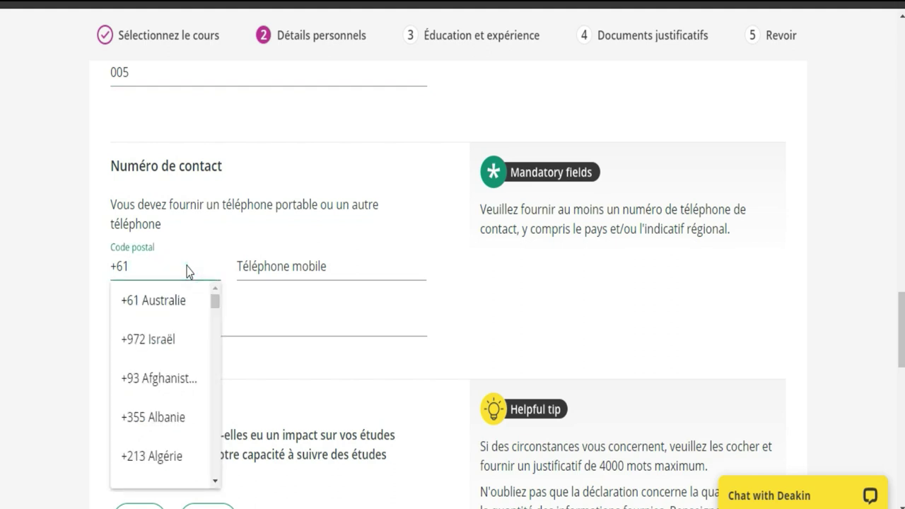
pyautogui.write('c')
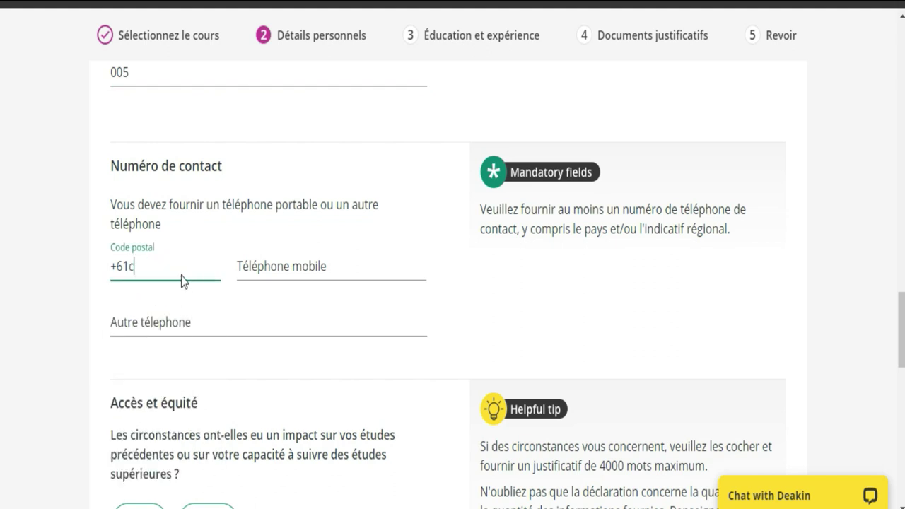
pyautogui.press('BackSpace')
pyautogui.press('BackSpace')
pyautogui.write('+225')
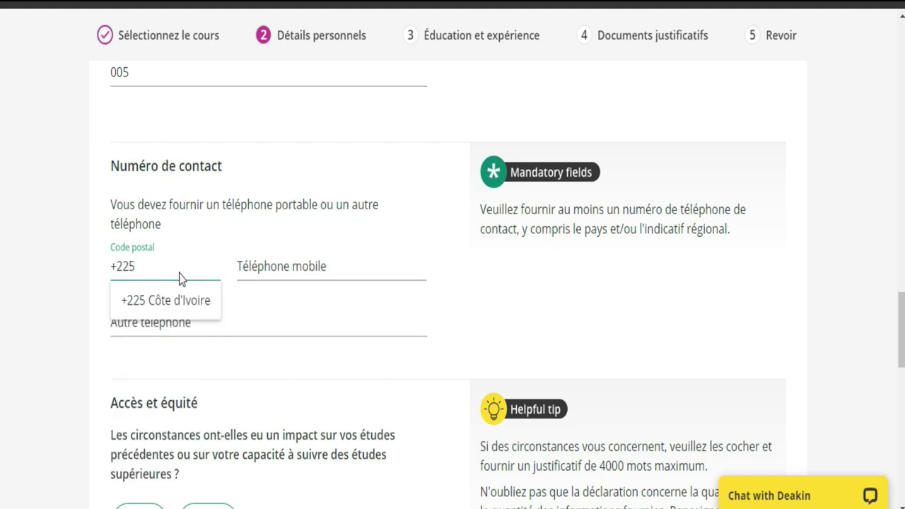
pyautogui.click(183, 298)
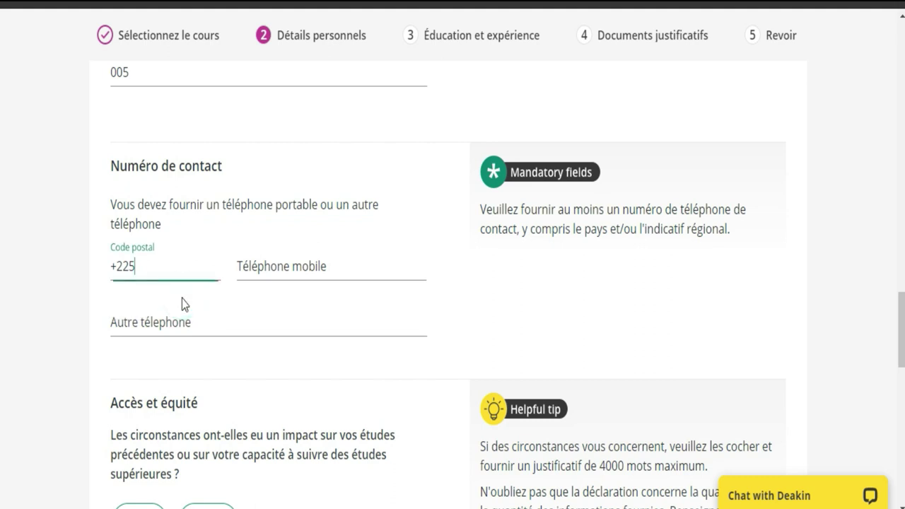
# Enter the mobile number, then remove its leading 07 to clear the invalid-number error
pyautogui.click(281, 270)
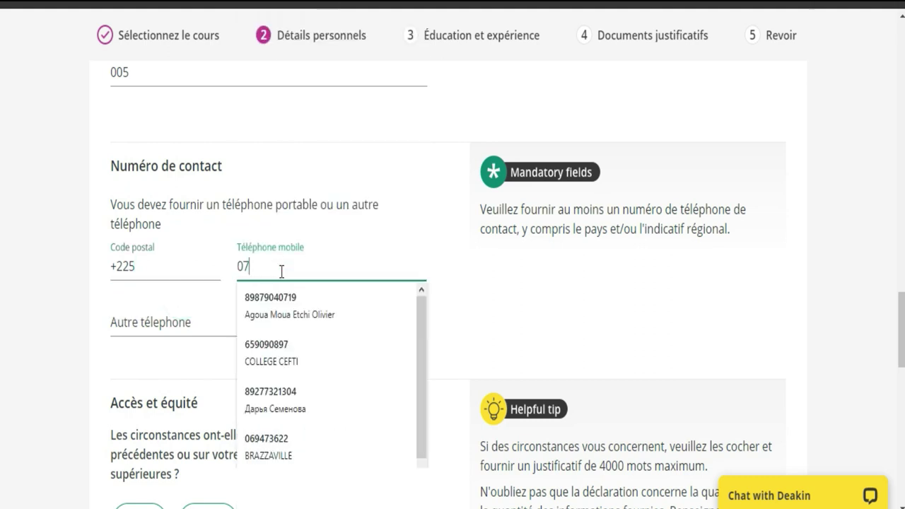
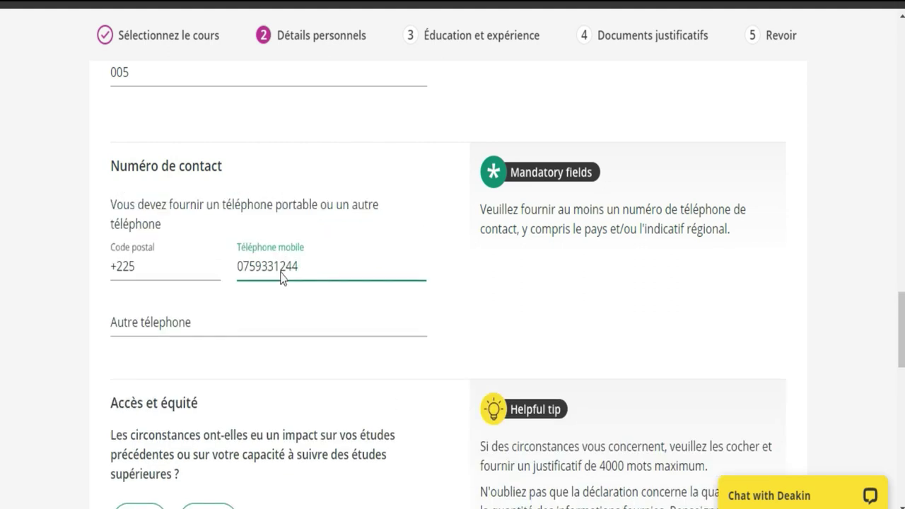
pyautogui.click(212, 319)
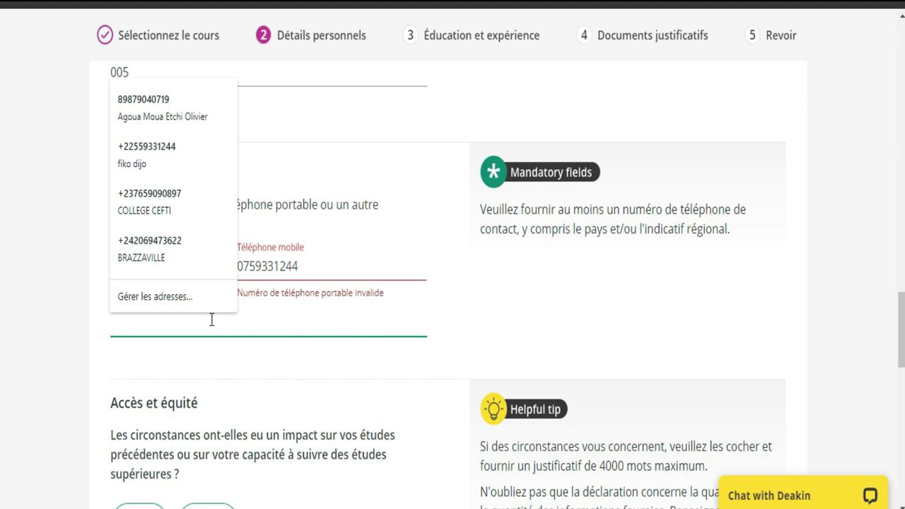
pyautogui.click(121, 349)
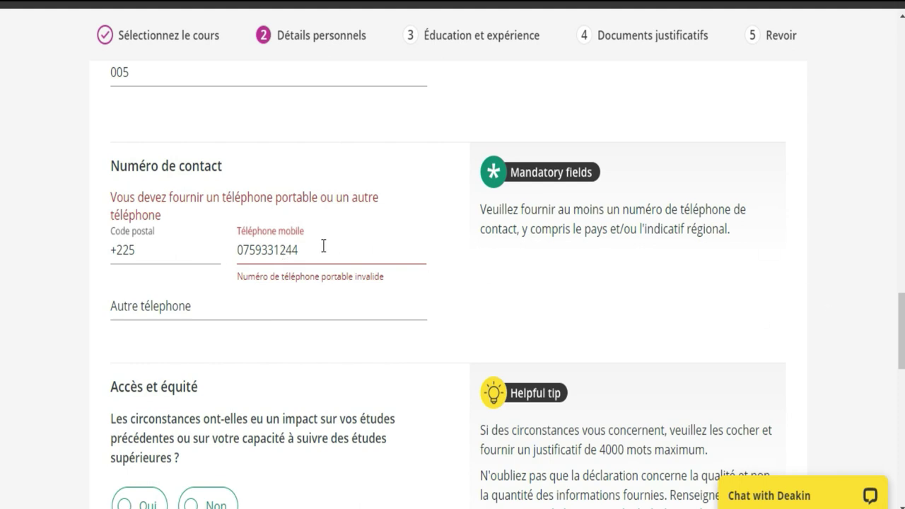
pyautogui.click(251, 245)
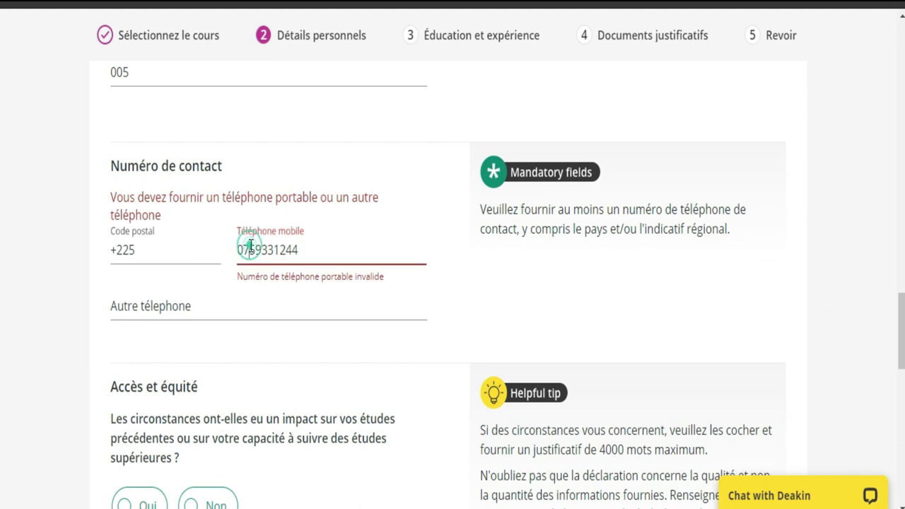
pyautogui.press('BackSpace')
pyautogui.press('BackSpace')
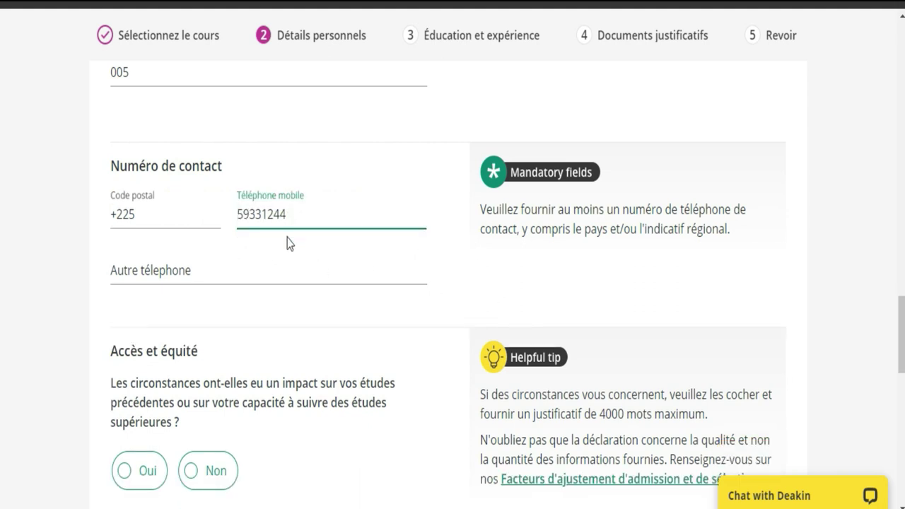
pyautogui.click(280, 282)
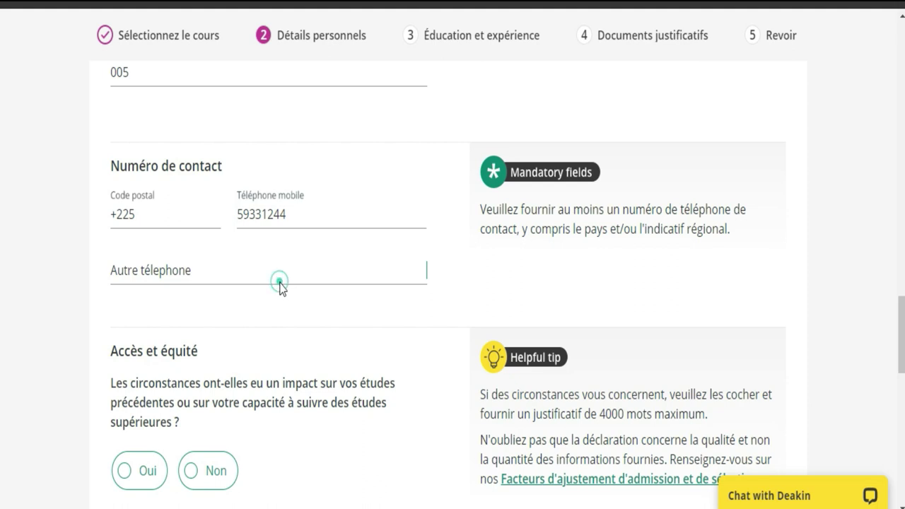
pyautogui.click(325, 326)
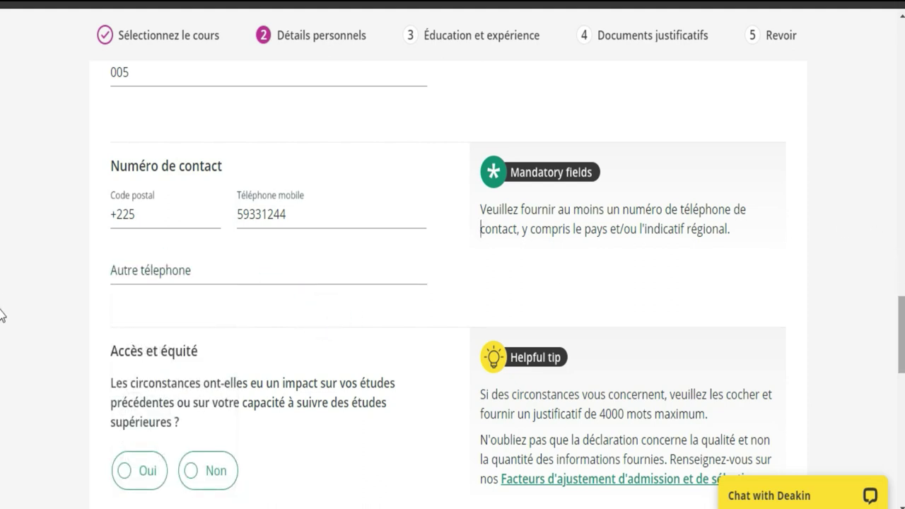
# Answer Non to the circumstances-affecting-studies question after briefly viewing the Oui checkbox list
pyautogui.scroll(-2, 3, 318)
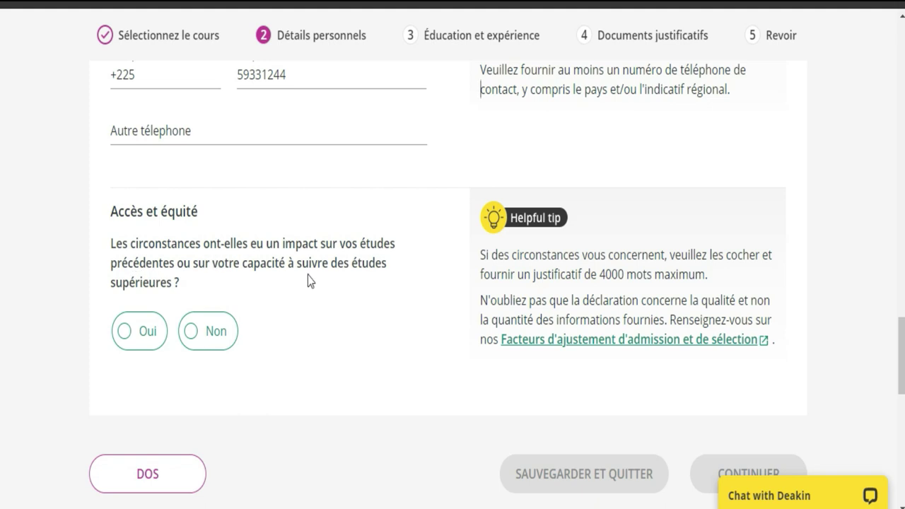
pyautogui.click(212, 331)
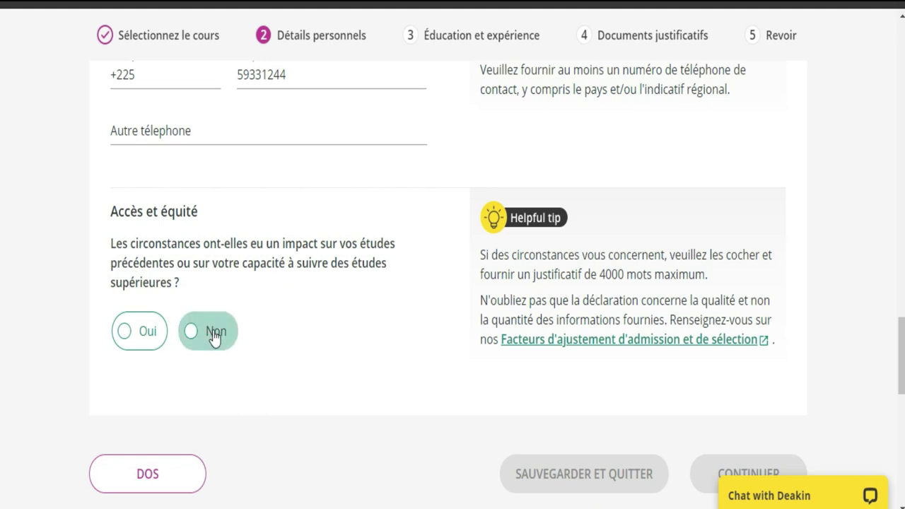
pyautogui.click(214, 337)
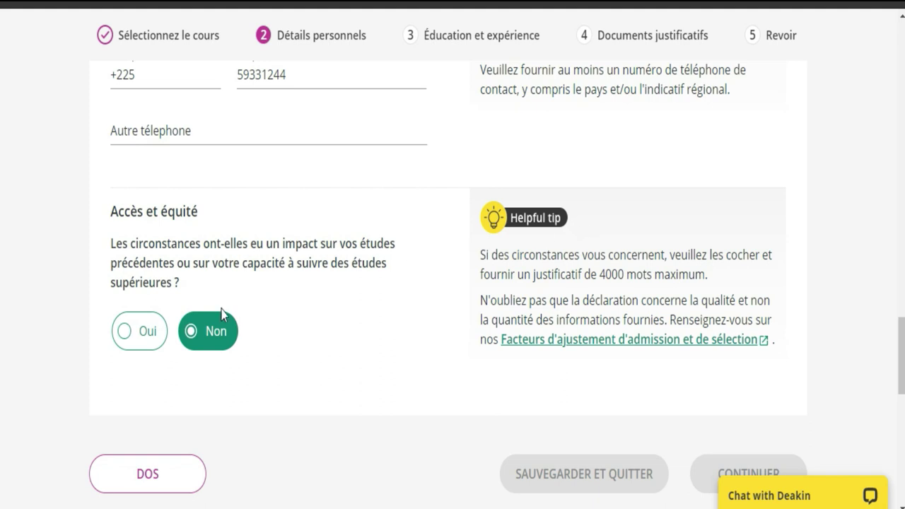
pyautogui.click(135, 334)
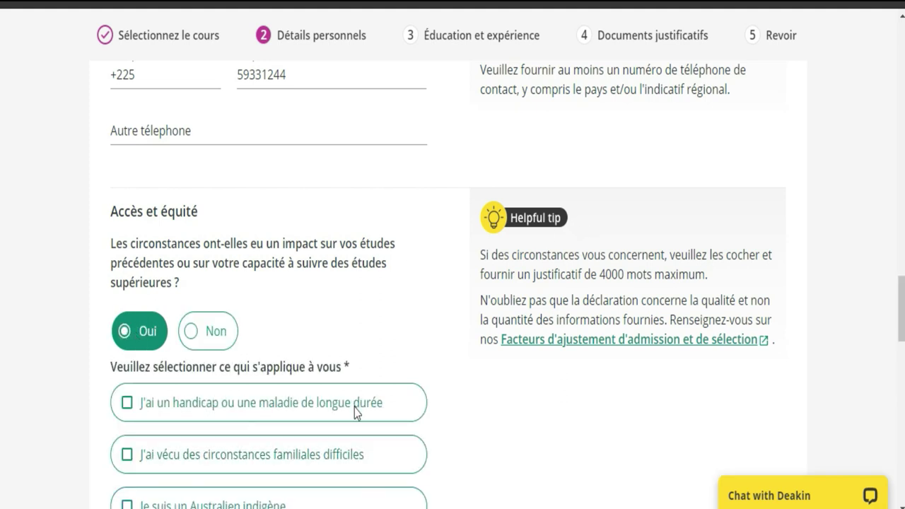
pyautogui.scroll(-5, 2, 342)
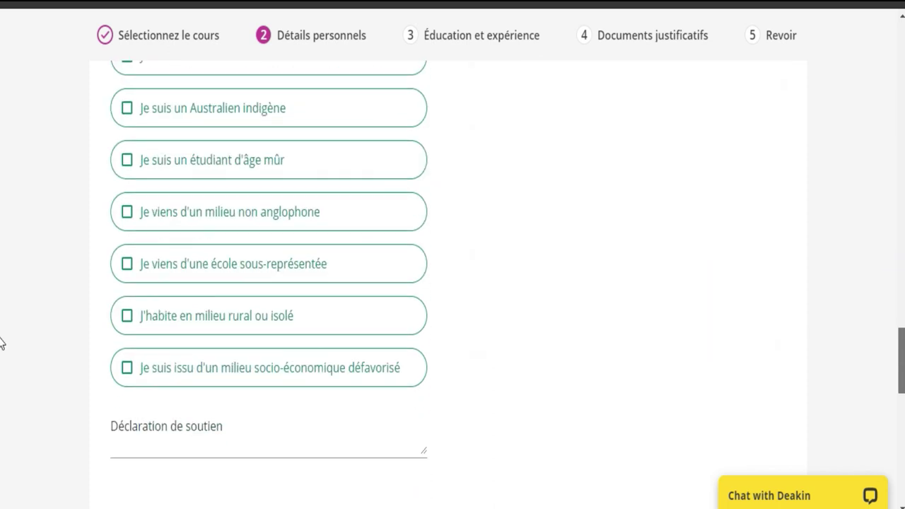
pyautogui.scroll(-3, 2, 353)
pyautogui.scroll(10, 2, 339)
pyautogui.scroll(-5, 2, 279)
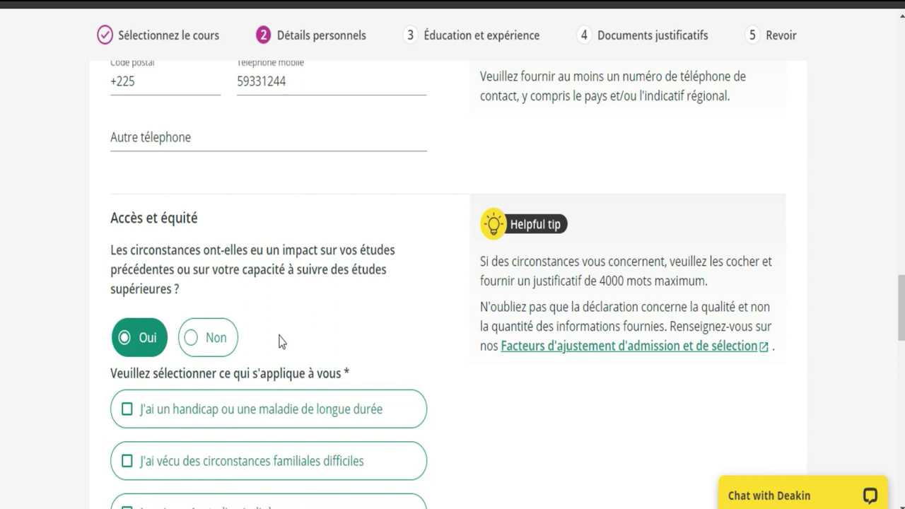
pyautogui.click(212, 347)
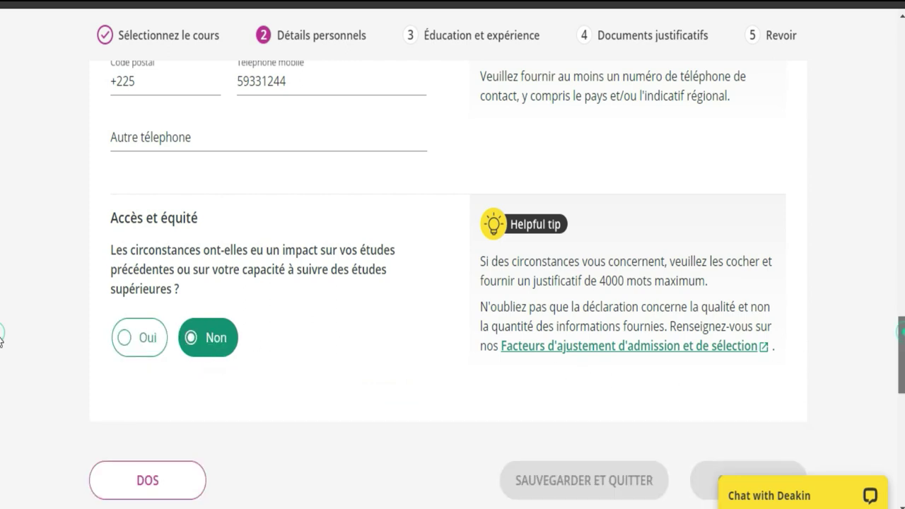
pyautogui.scroll(9, 1, 339)
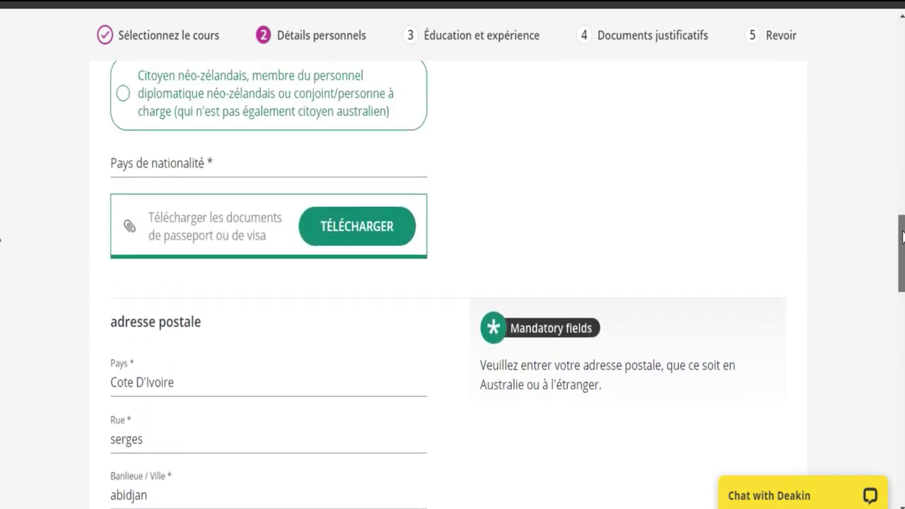
pyautogui.scroll(7, 1, 248)
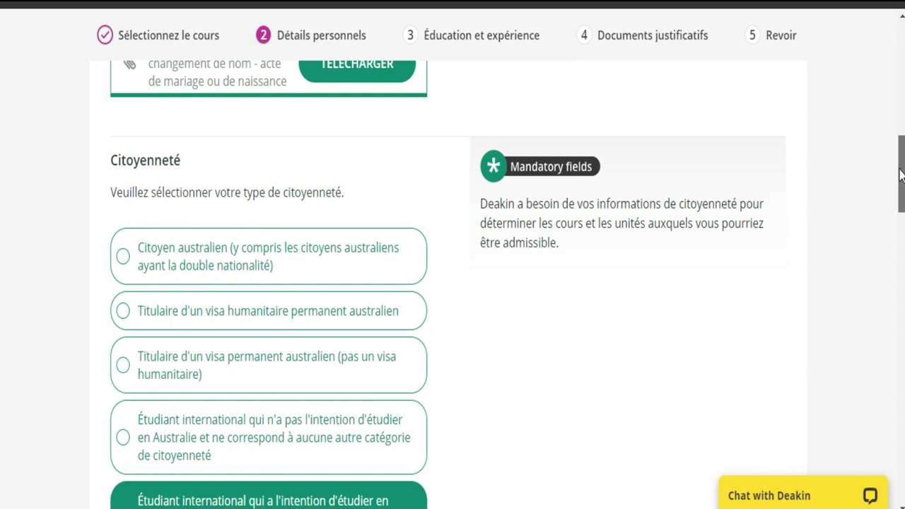
pyautogui.scroll(1, 899, 155)
pyautogui.scroll(-3, 2, 196)
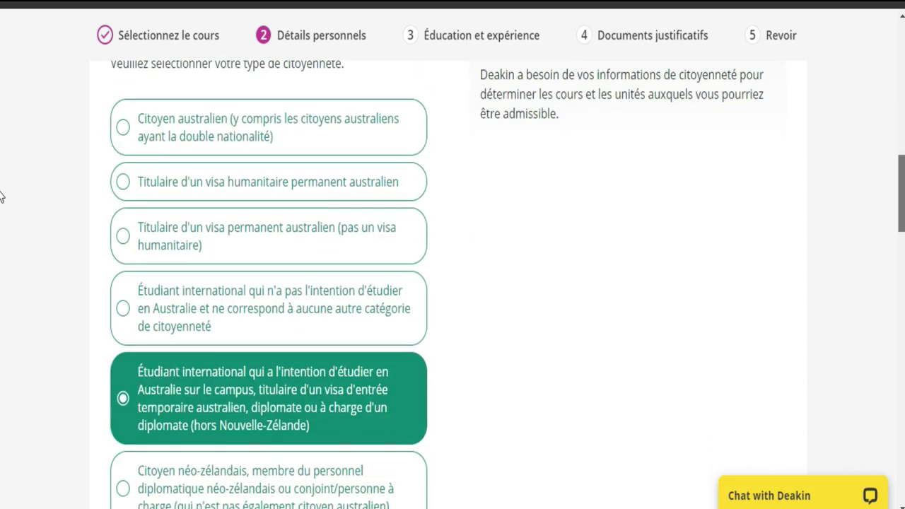
pyautogui.scroll(-4, 1, 201)
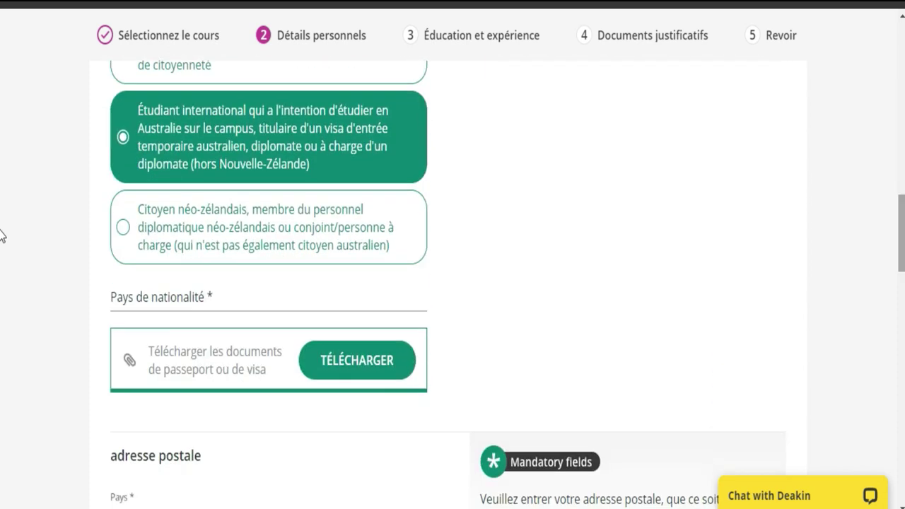
pyautogui.click(127, 137)
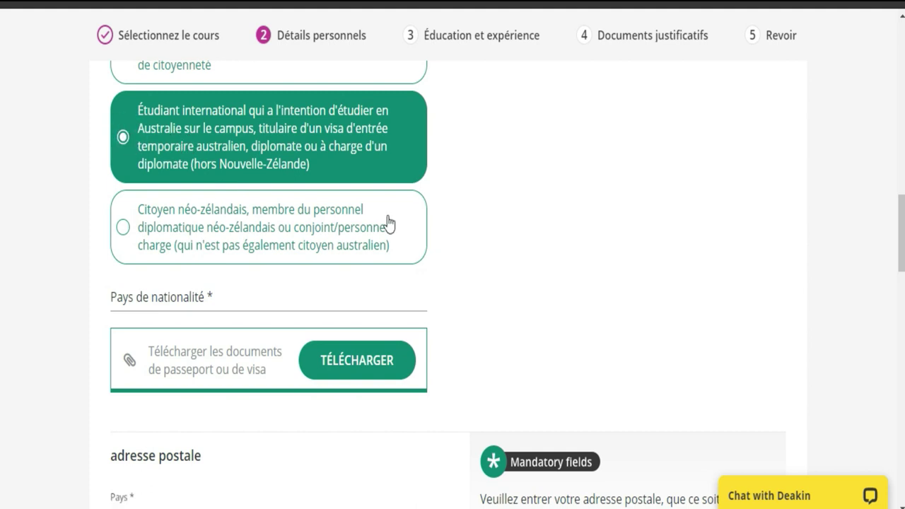
pyautogui.scroll(-5, 1, 233)
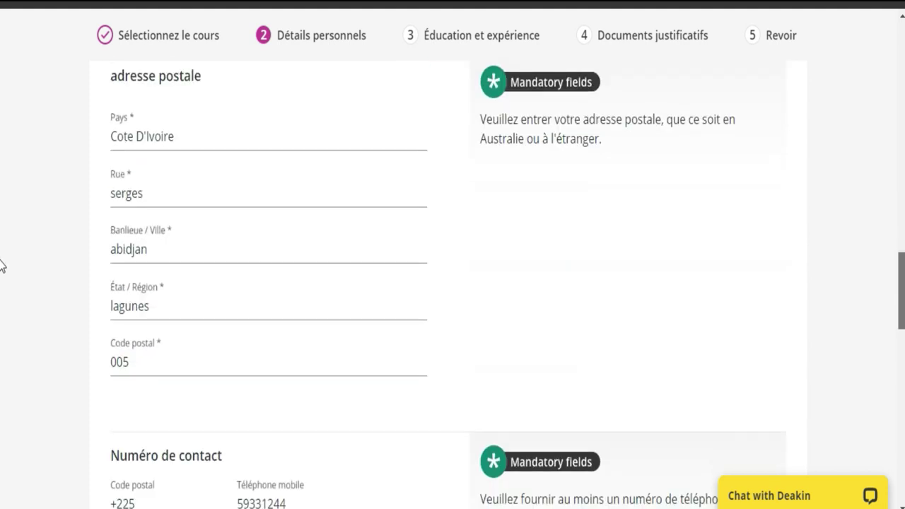
pyautogui.scroll(-4, 1, 266)
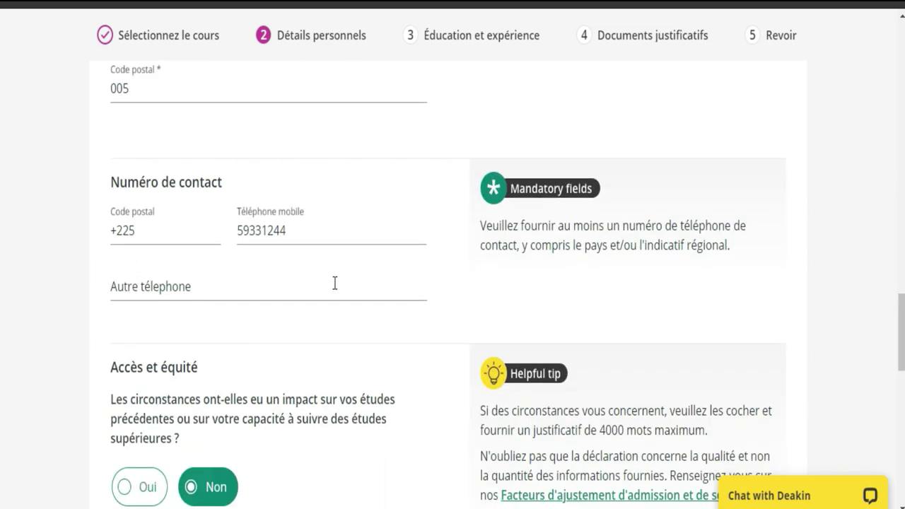
# Enter an alternate phone number in Autre téléphone, replacing the mistaken +7 entry
pyautogui.click(316, 301)
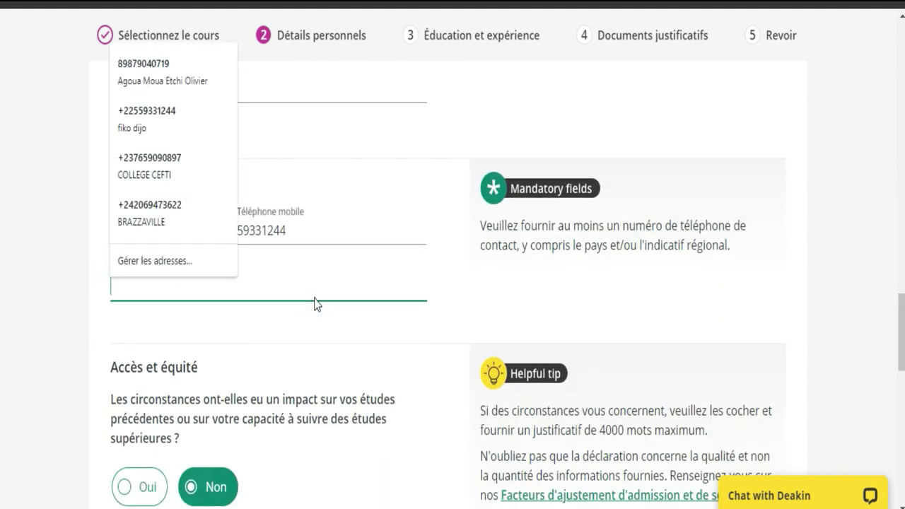
pyautogui.write('+')
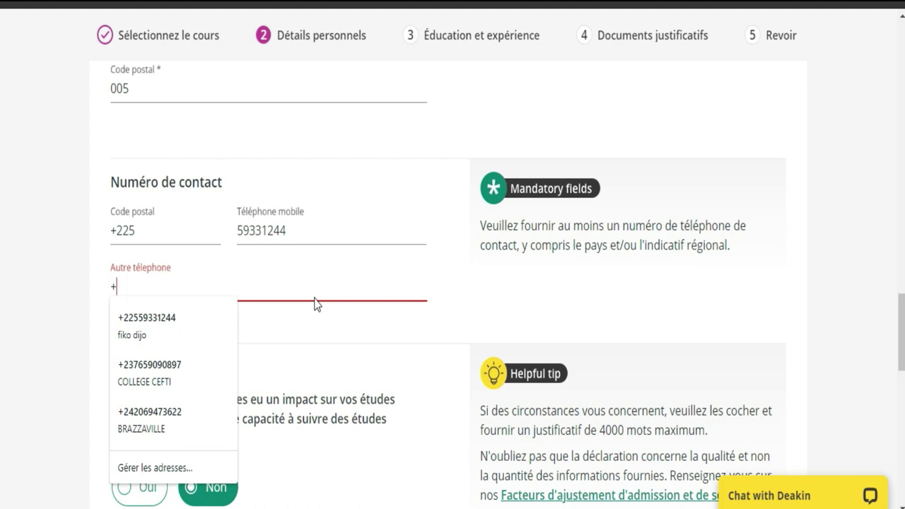
pyautogui.write('7')
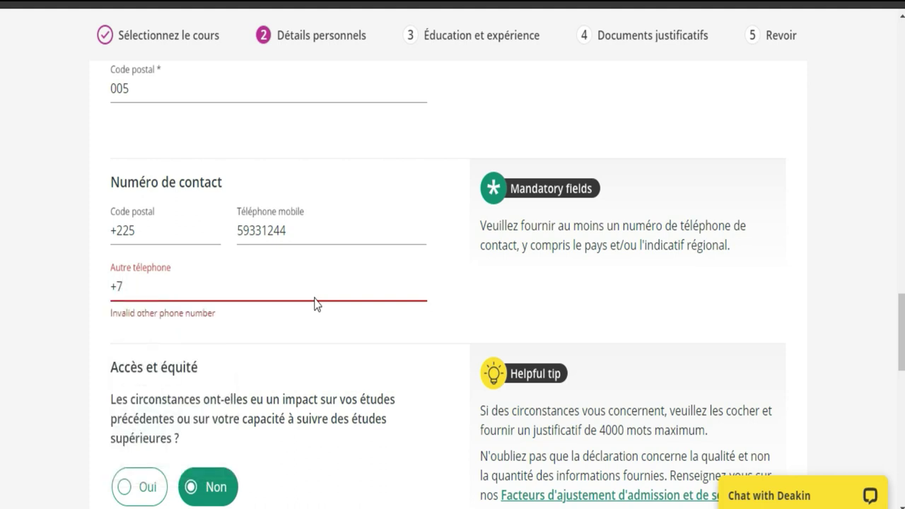
pyautogui.moveTo(869, 437)
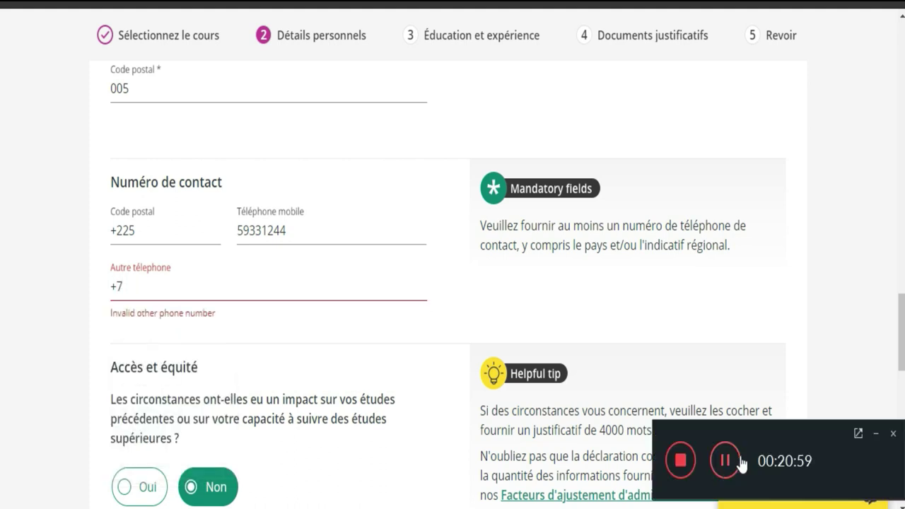
pyautogui.click(874, 434)
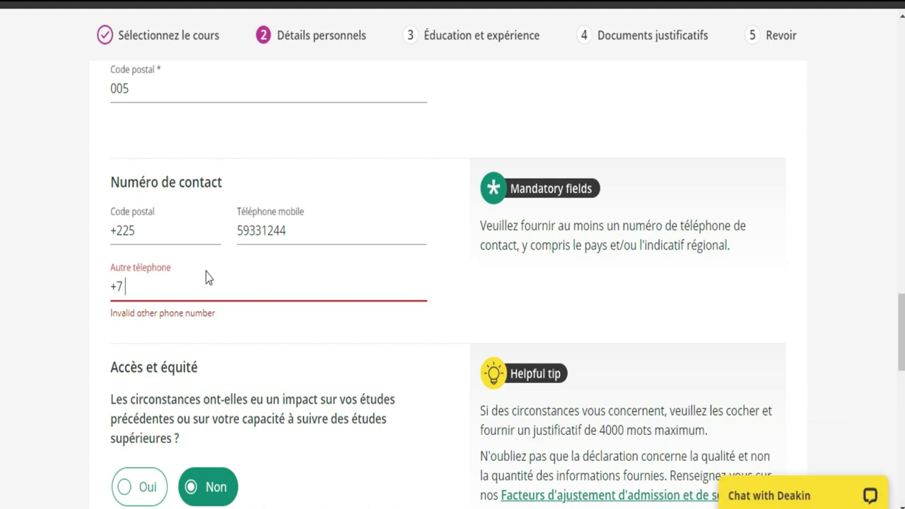
pyautogui.press('BackSpace')
pyautogui.press('BackSpace')
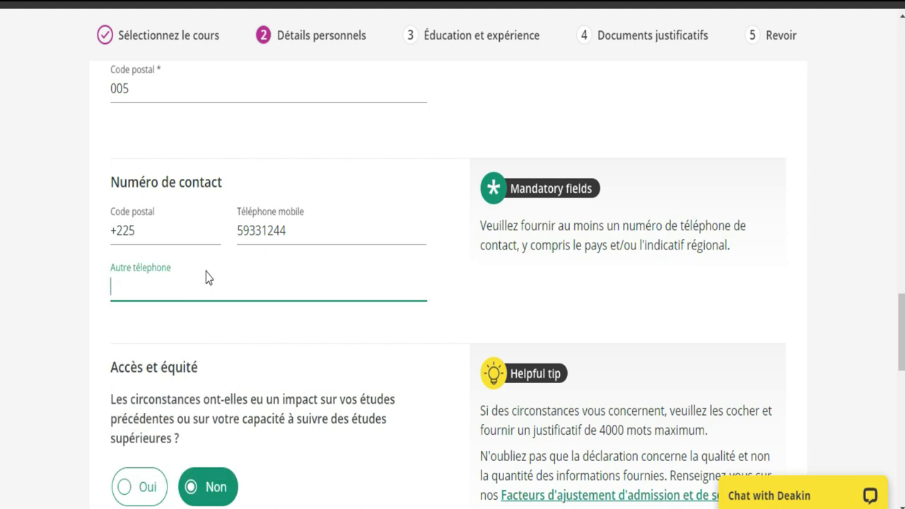
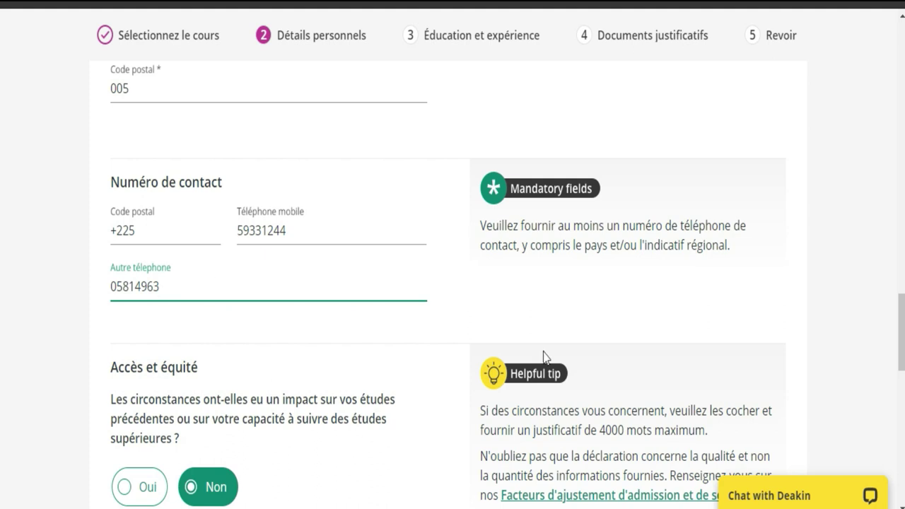
pyautogui.scroll(-7, 2, 325)
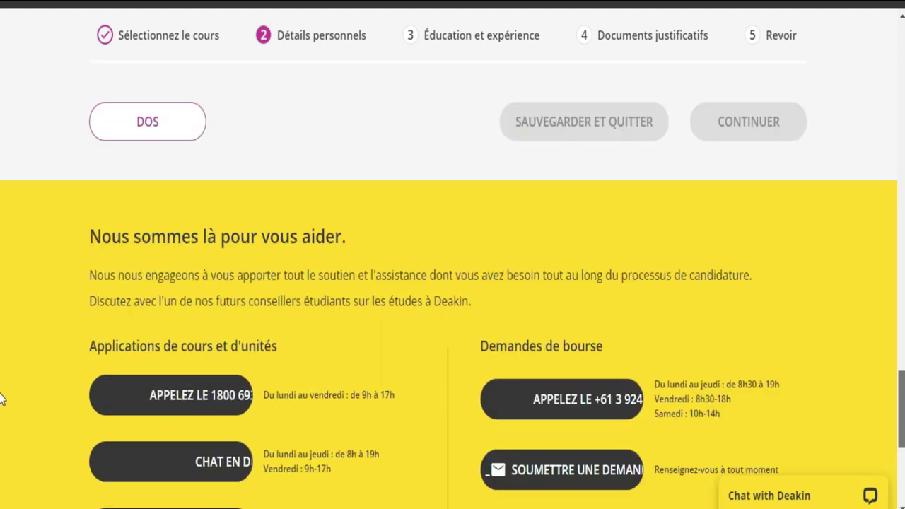
pyautogui.scroll(4, 2, 356)
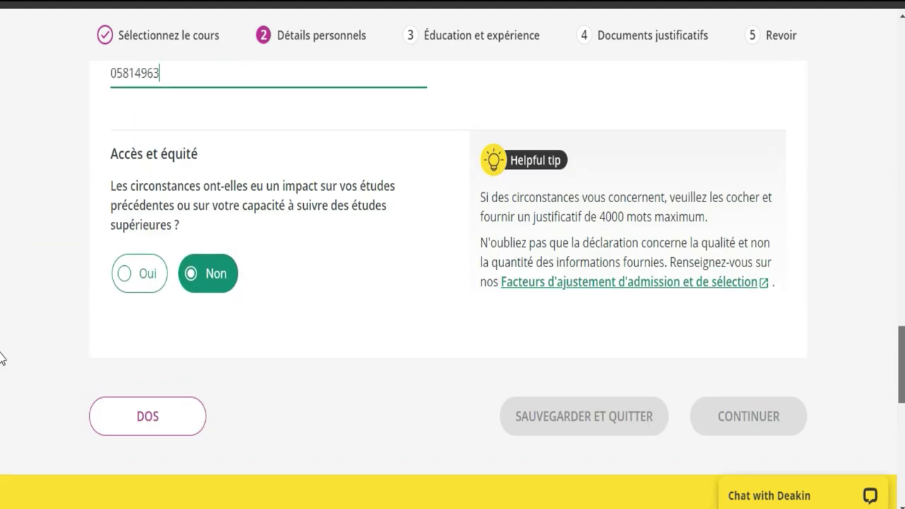
pyautogui.click(357, 310)
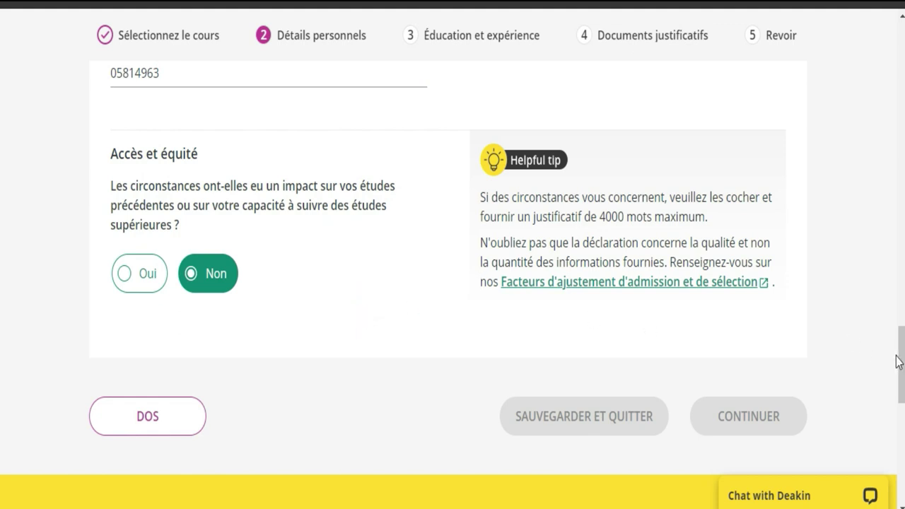
pyautogui.moveTo(903, 362); pyautogui.dragTo(902, 79)
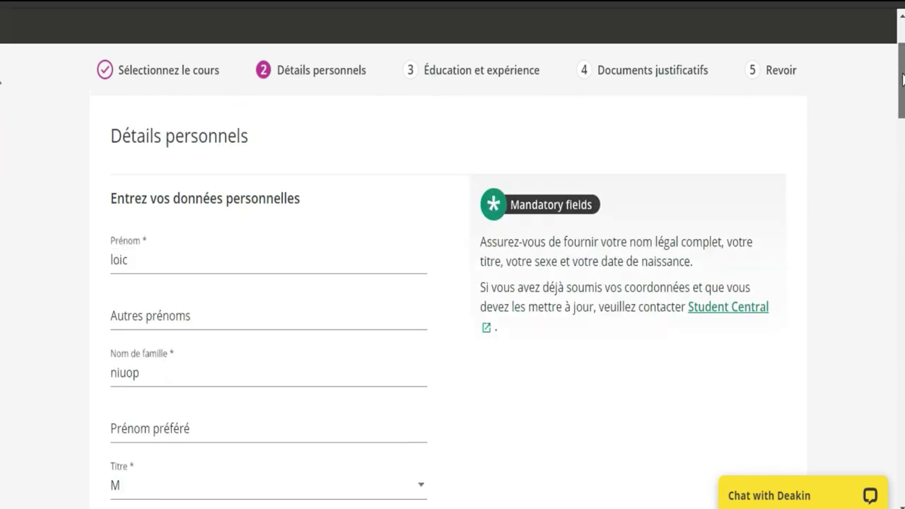
pyautogui.scroll(-15, 893, 262)
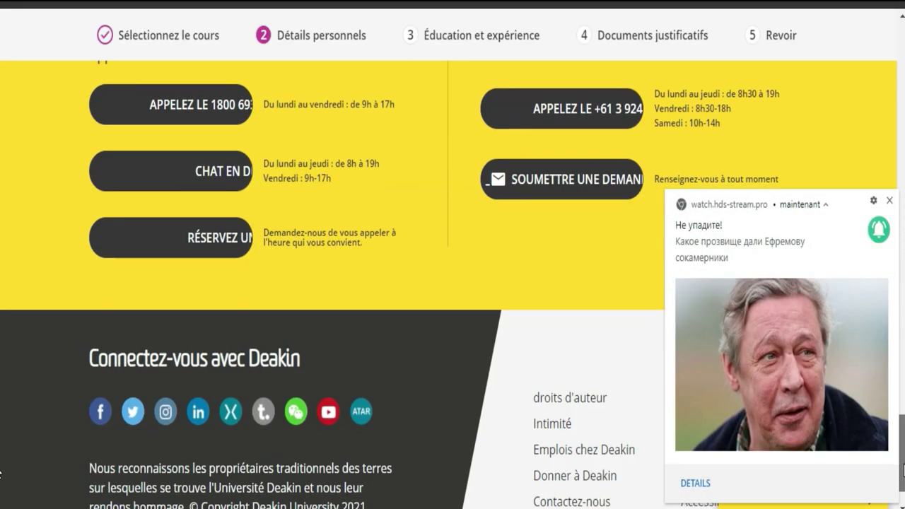
pyautogui.click(890, 201)
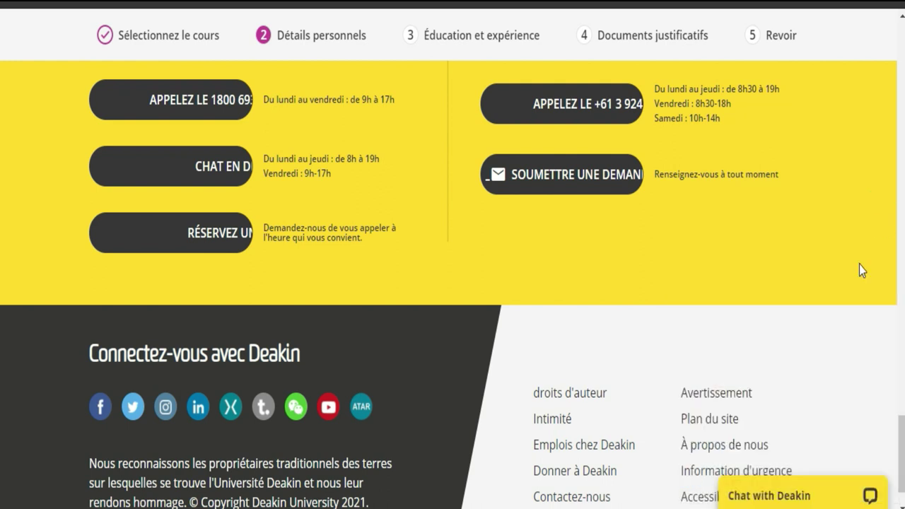
pyautogui.scroll(7, 1, 382)
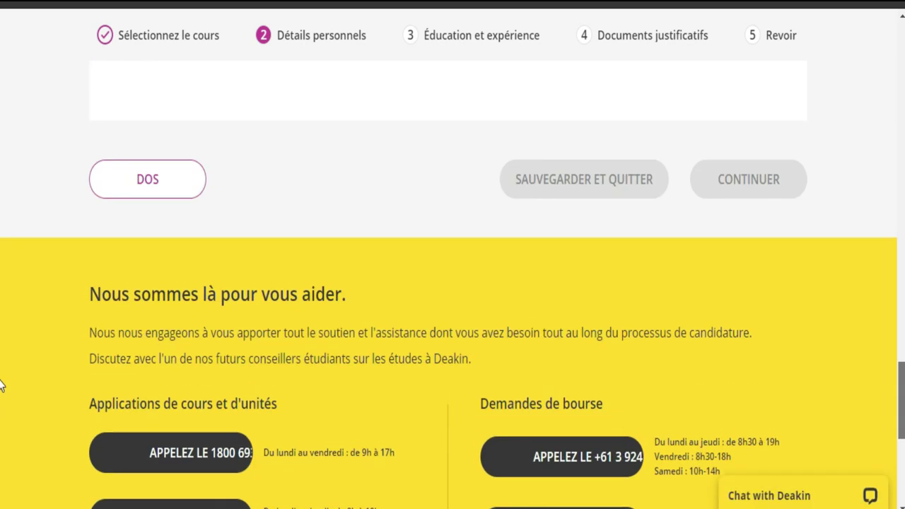
pyautogui.scroll(2, 2, 347)
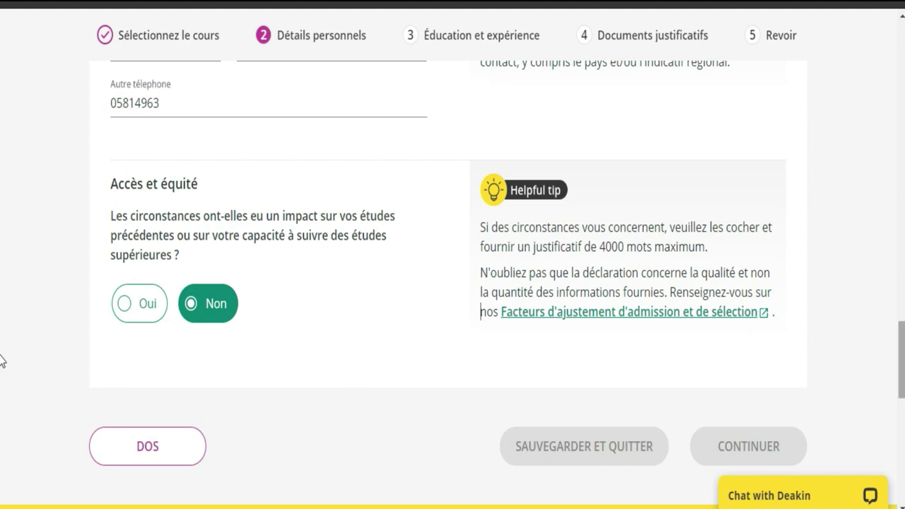
pyautogui.scroll(15, 1, 353)
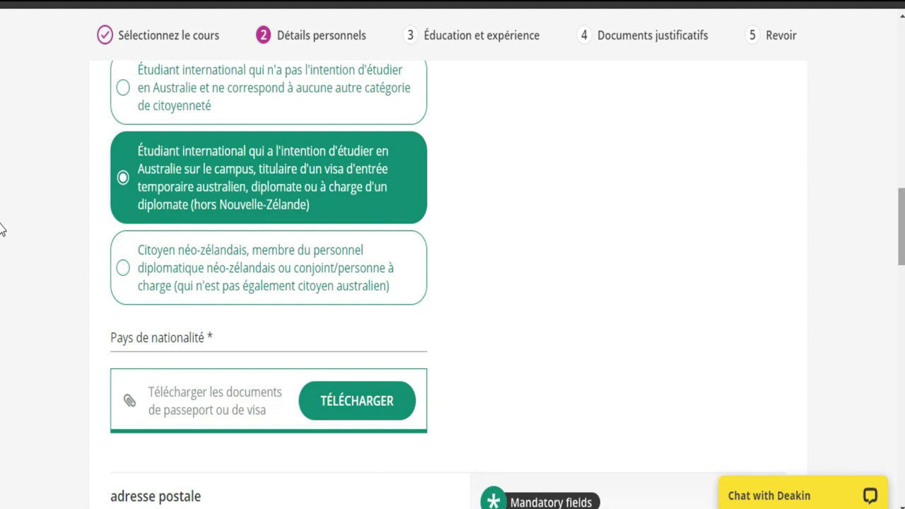
pyautogui.scroll(10, 1, 229)
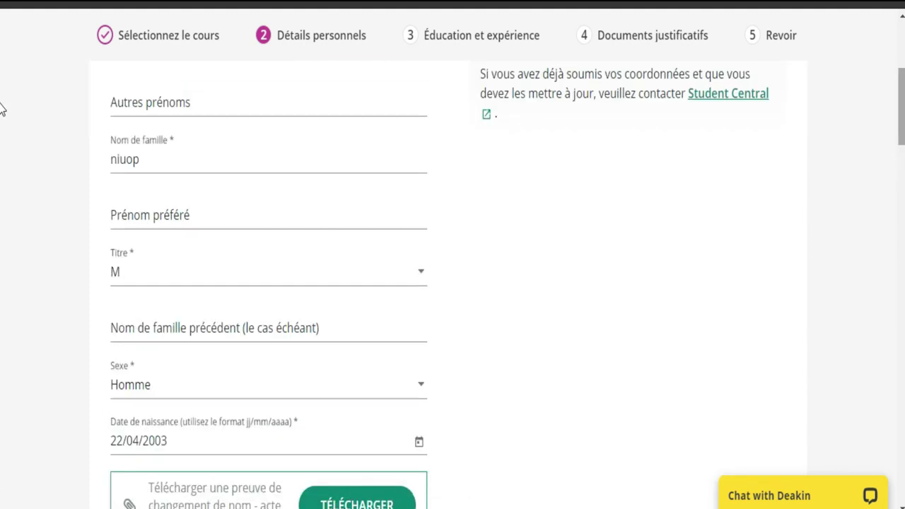
pyautogui.scroll(4, 0, 110)
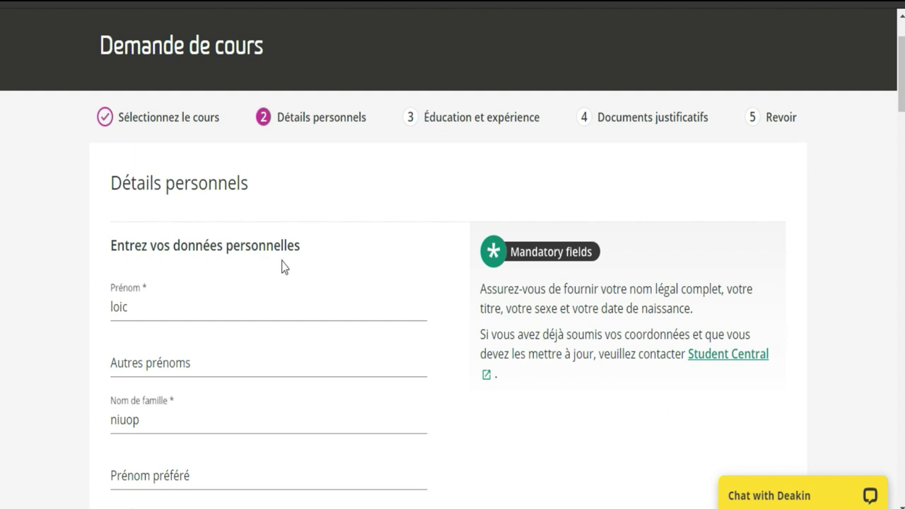
pyautogui.click(229, 186)
pyautogui.scroll(-5, 2, 104)
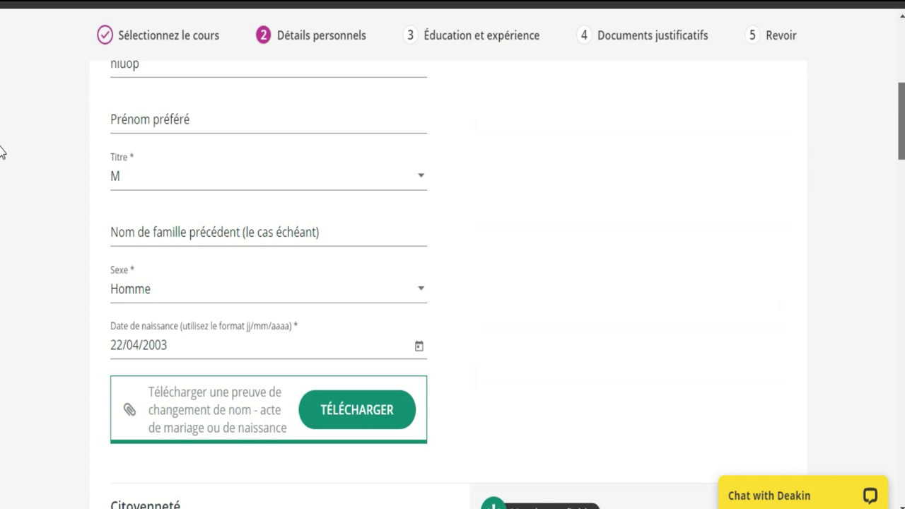
pyautogui.scroll(2, 2, 152)
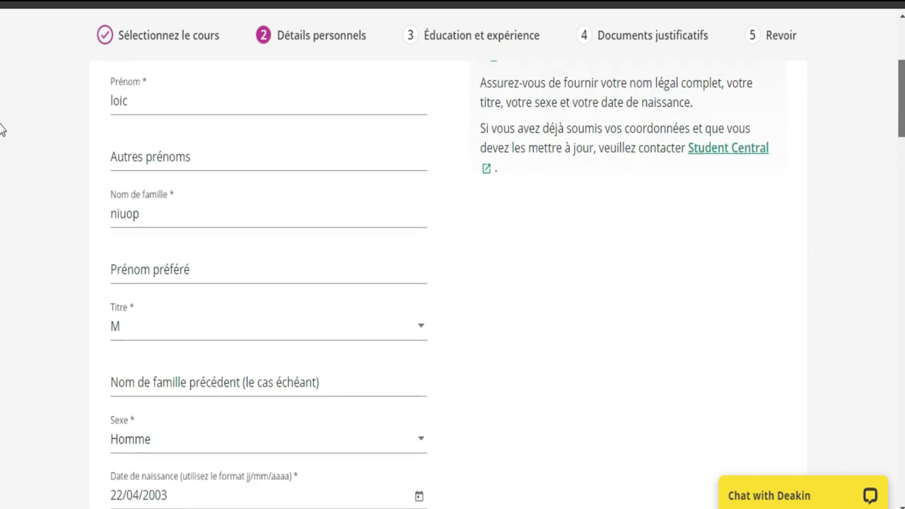
# Enter a preferred first name and a previous family name, dismissing the autofill suggestions
pyautogui.scroll(-1, 2, 130)
pyautogui.click(236, 265)
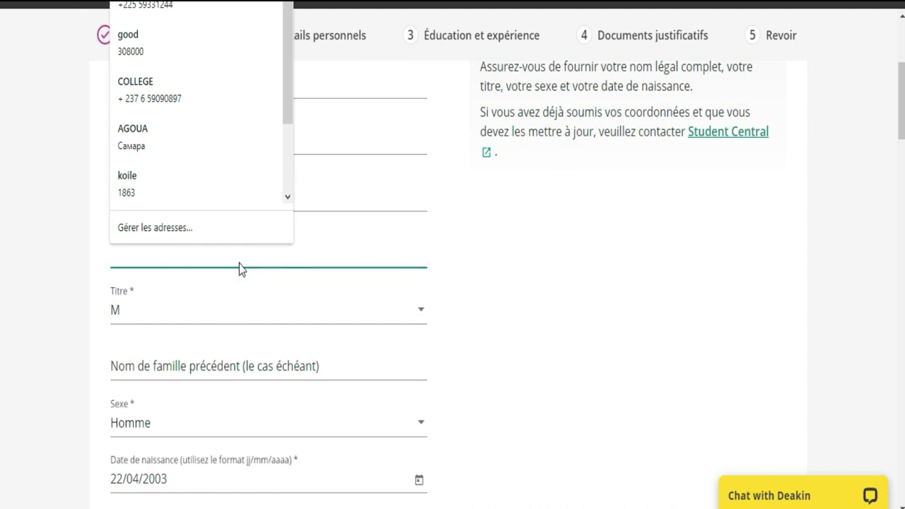
pyautogui.click(297, 261)
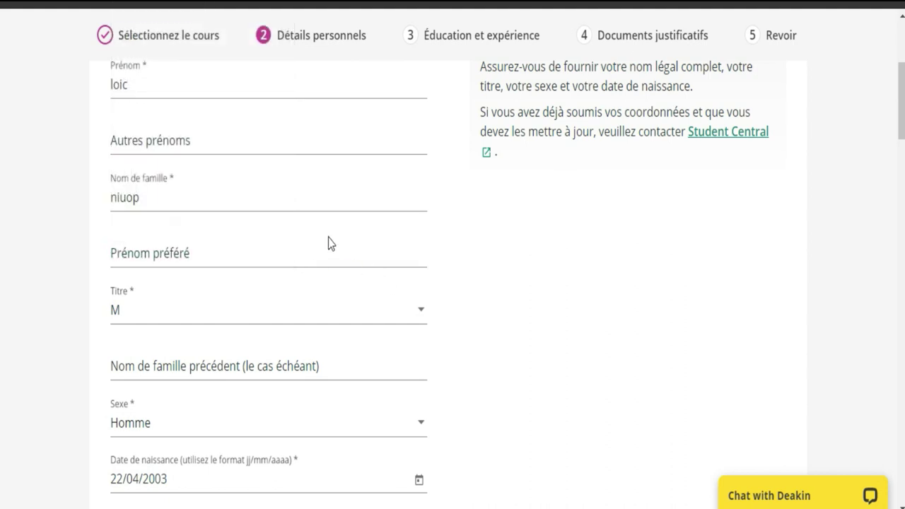
pyautogui.click(315, 244)
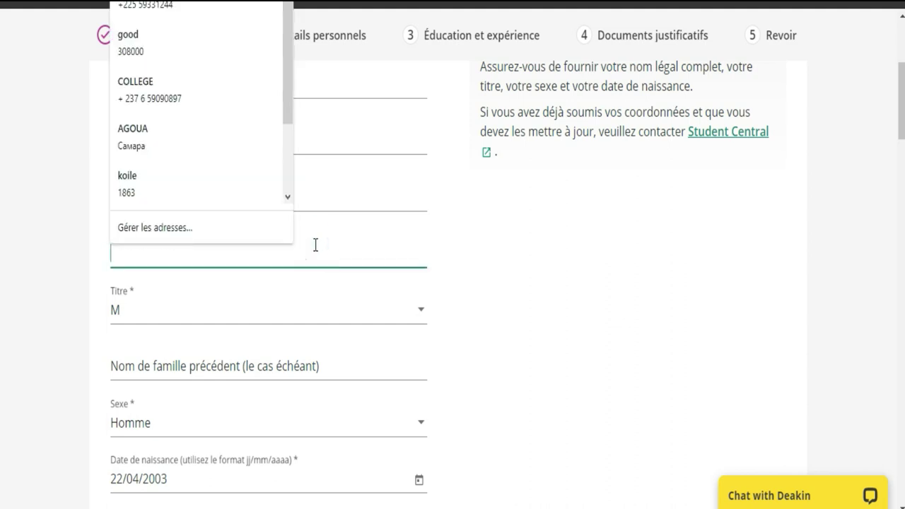
pyautogui.write('kilo')
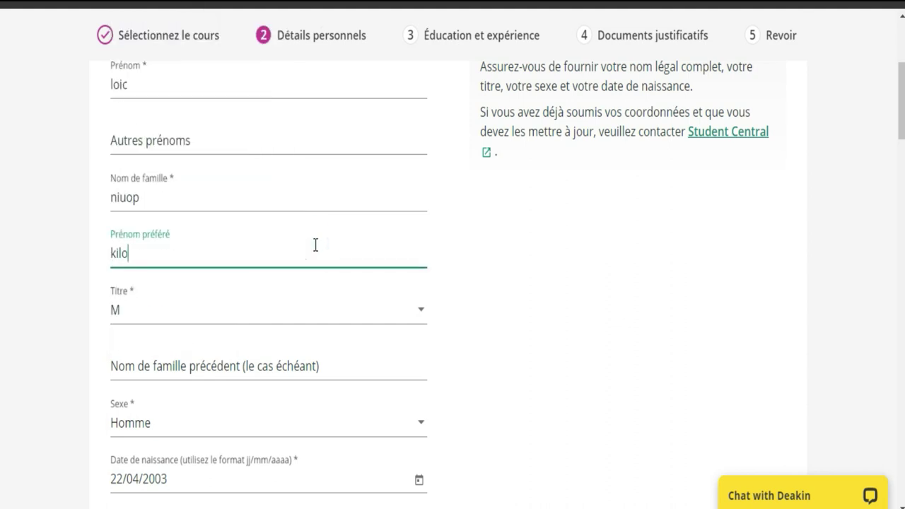
pyautogui.click(242, 365)
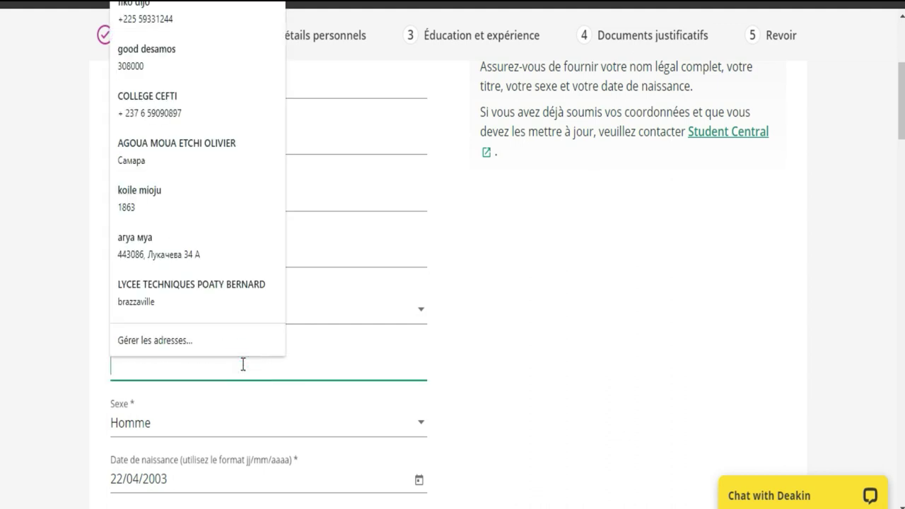
pyautogui.write('loi')
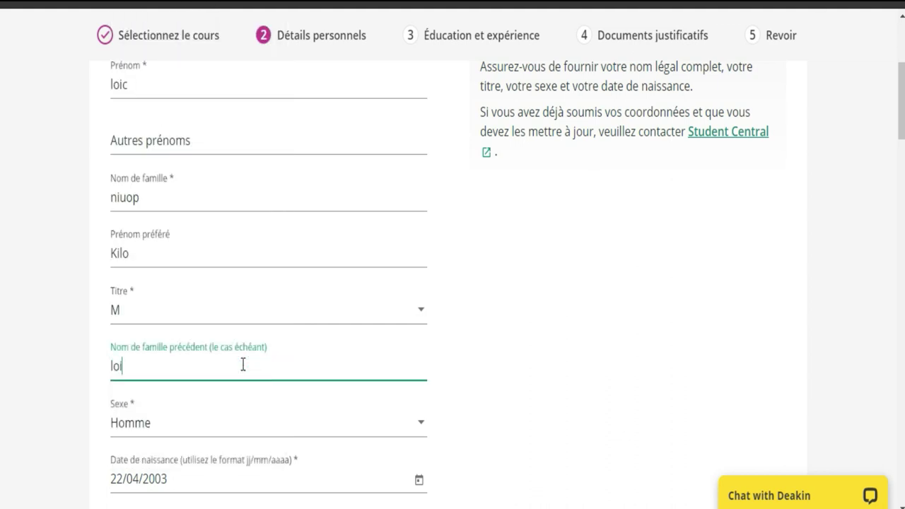
pyautogui.write('v')
pyautogui.scroll(-4, 1, 141)
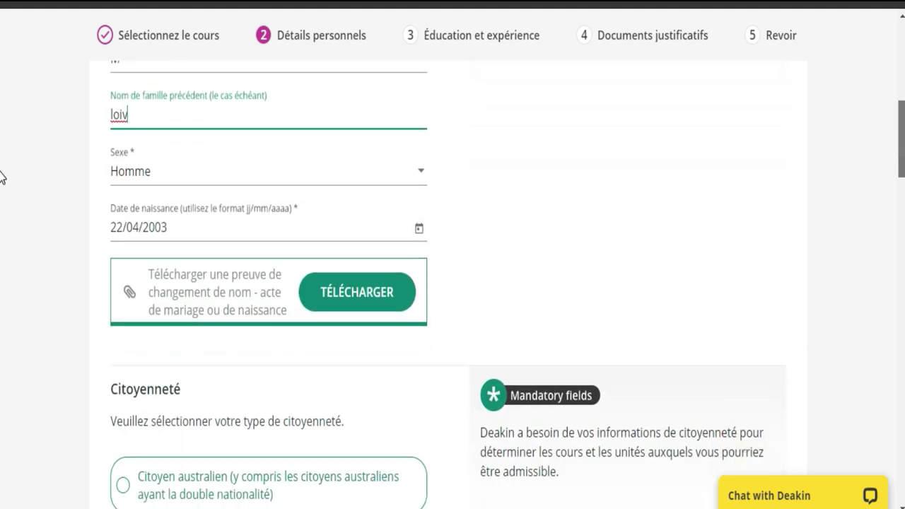
pyautogui.scroll(-7, 1, 178)
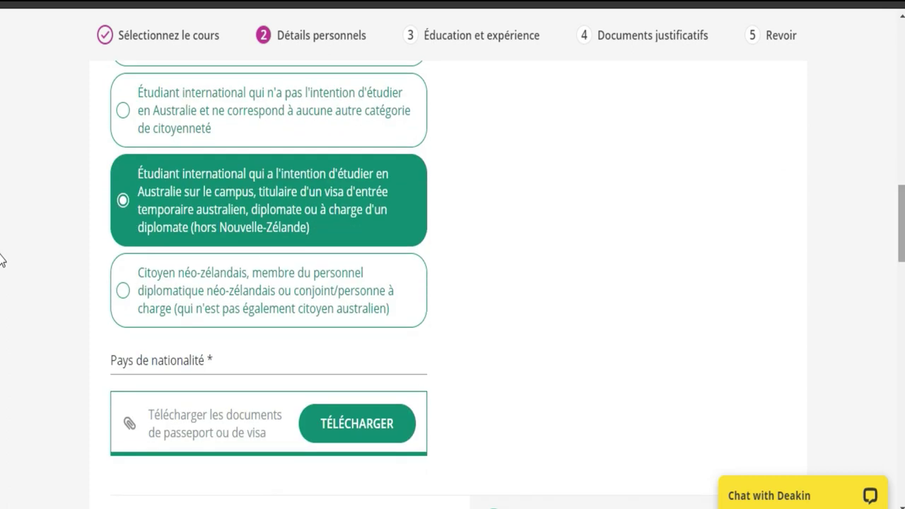
pyautogui.scroll(-13, 2, 318)
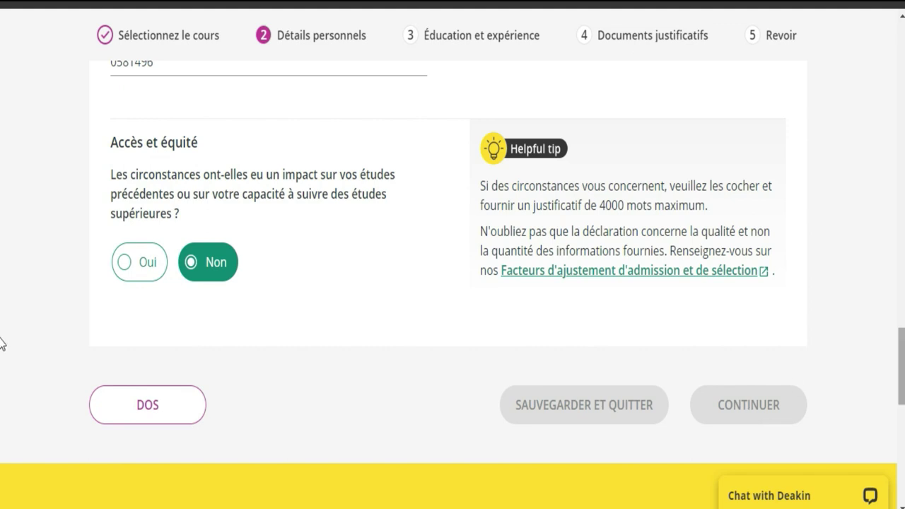
pyautogui.scroll(3, 2, 351)
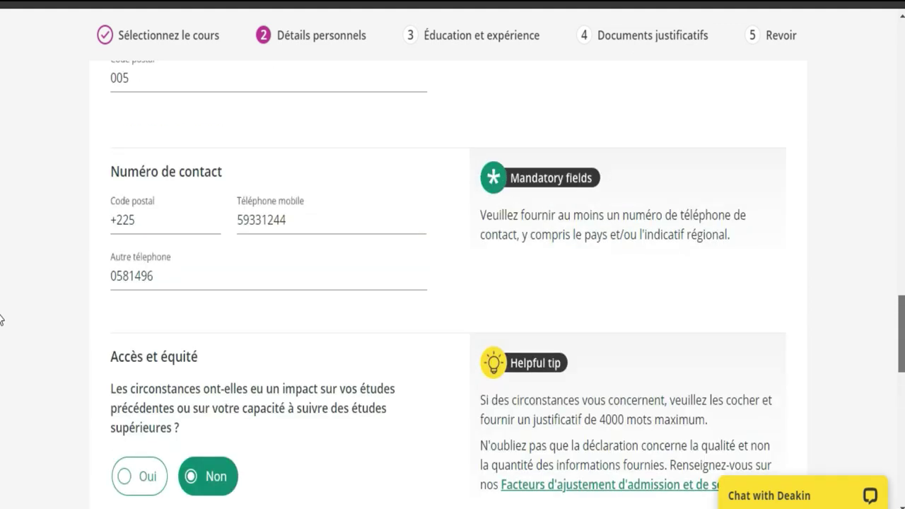
pyautogui.scroll(1, 1, 320)
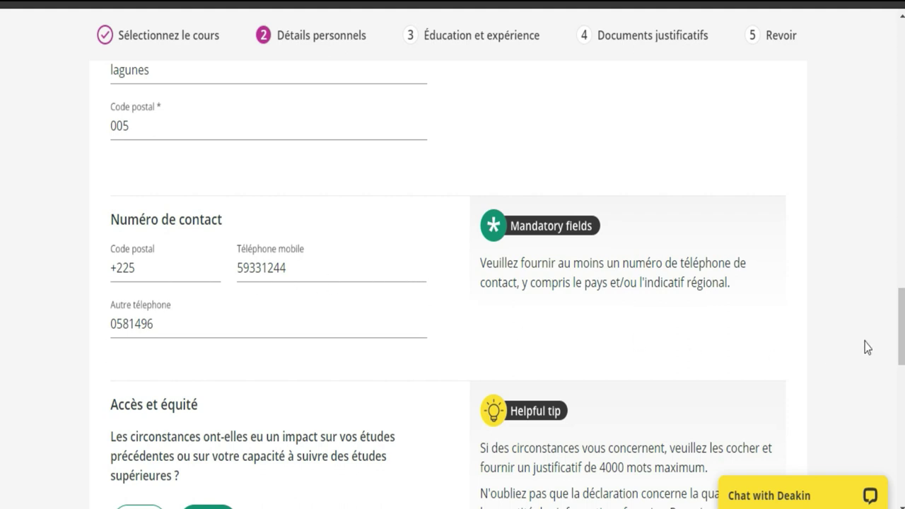
pyautogui.scroll(4, 2, 338)
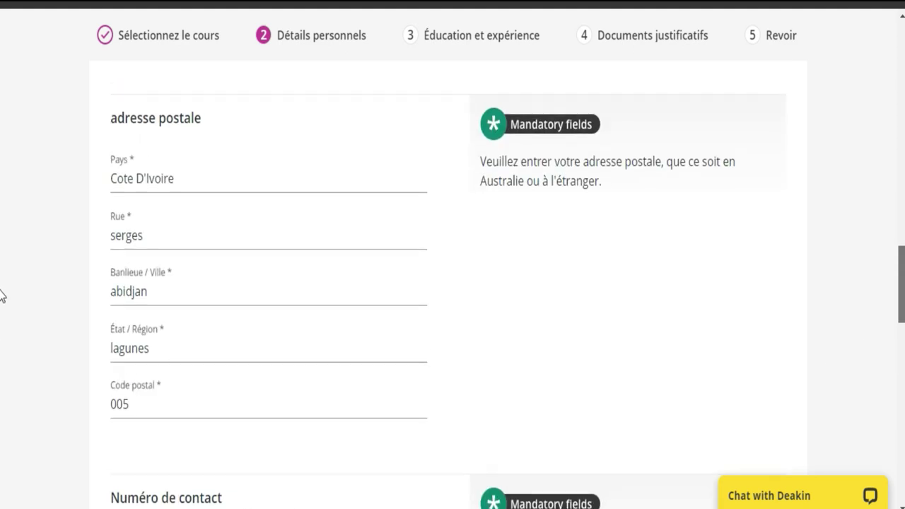
pyautogui.scroll(1, 1, 296)
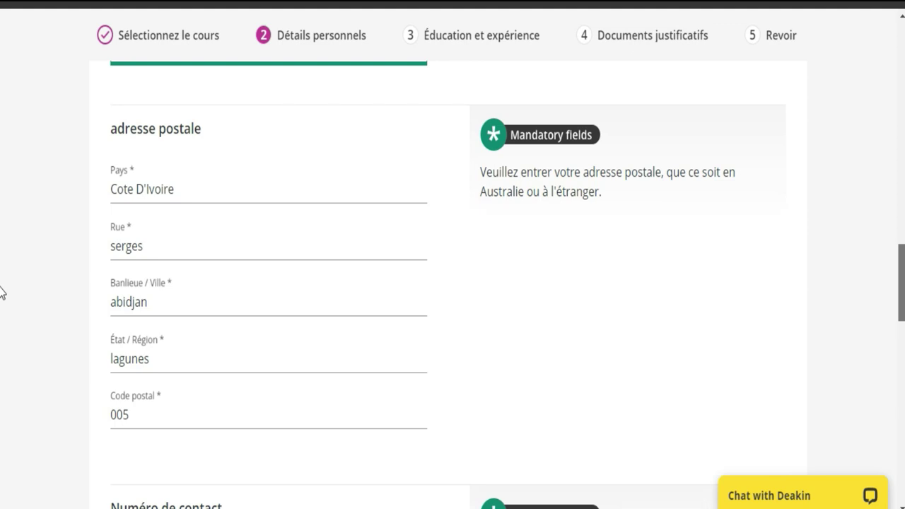
pyautogui.scroll(2, 2, 290)
pyautogui.scroll(1, 2, 265)
pyautogui.scroll(2, 2, 262)
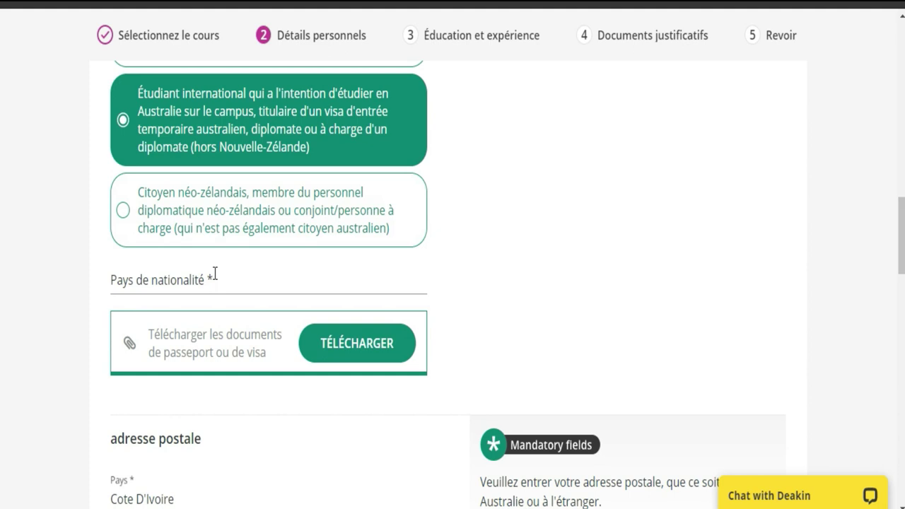
# Search 'cot' in Pays de nationalité and select Cote D'Ivoire
pyautogui.click(213, 279)
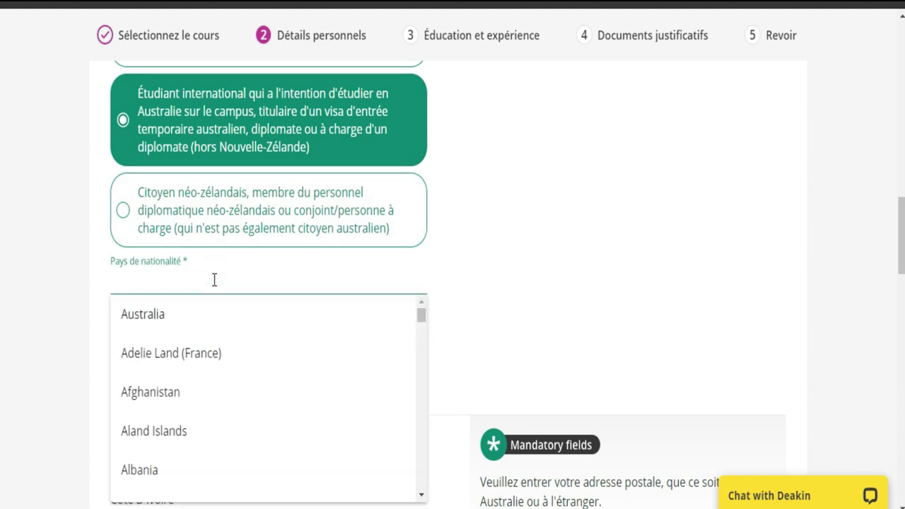
pyautogui.write('co')
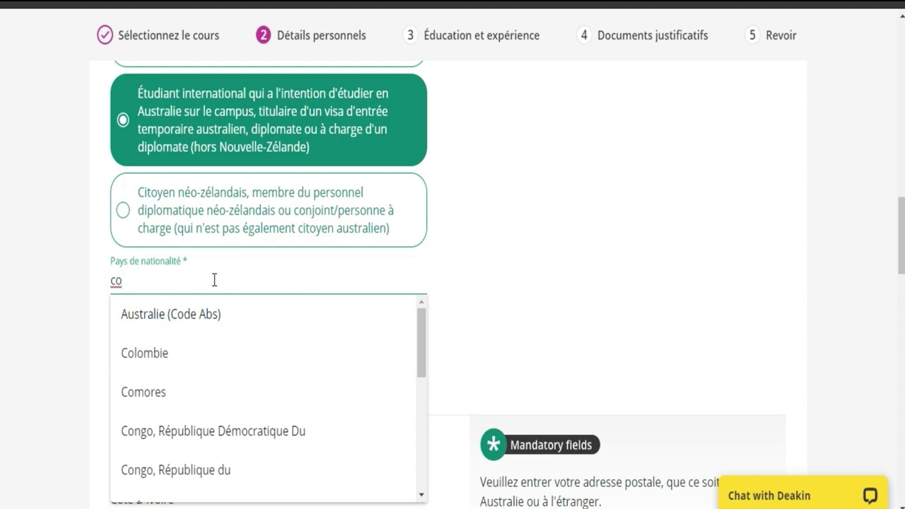
pyautogui.write('t')
pyautogui.click(197, 314)
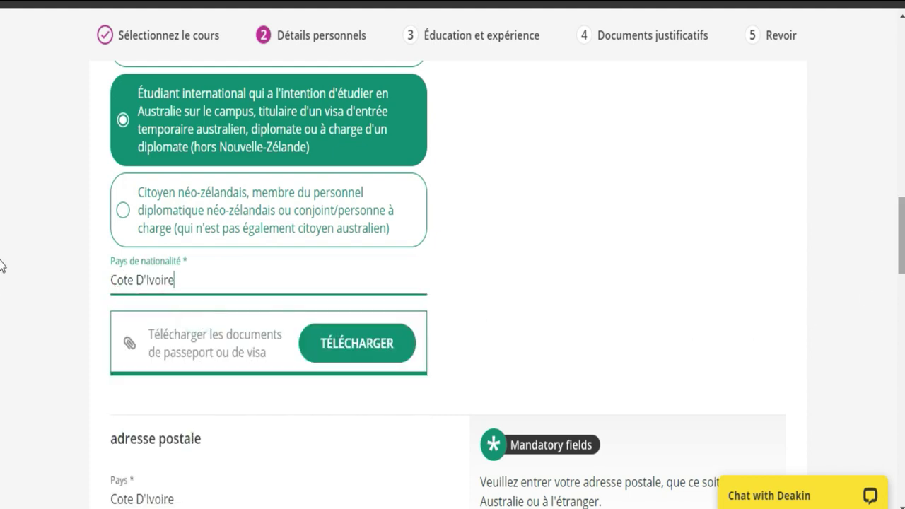
pyautogui.scroll(-15, 0, 262)
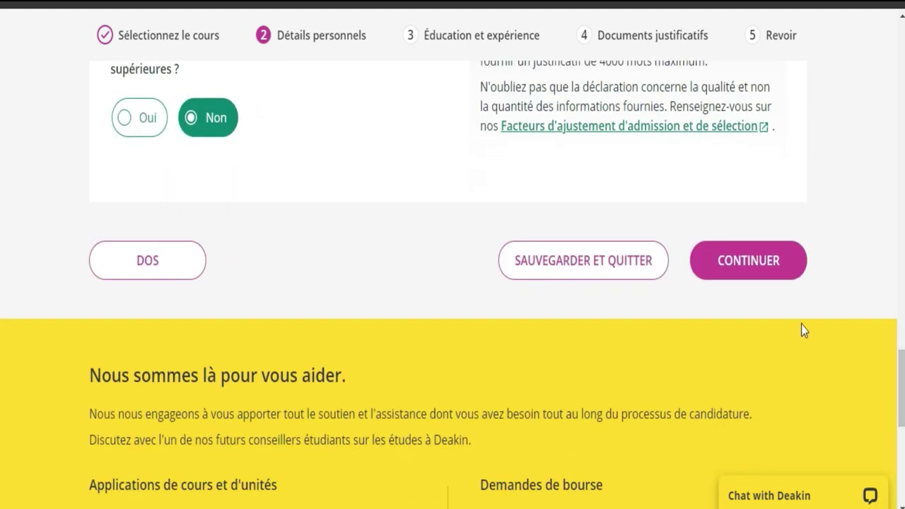
# Continue to Éducation et expérience and answer Non to having studied at Deakin before
pyautogui.click(751, 267)
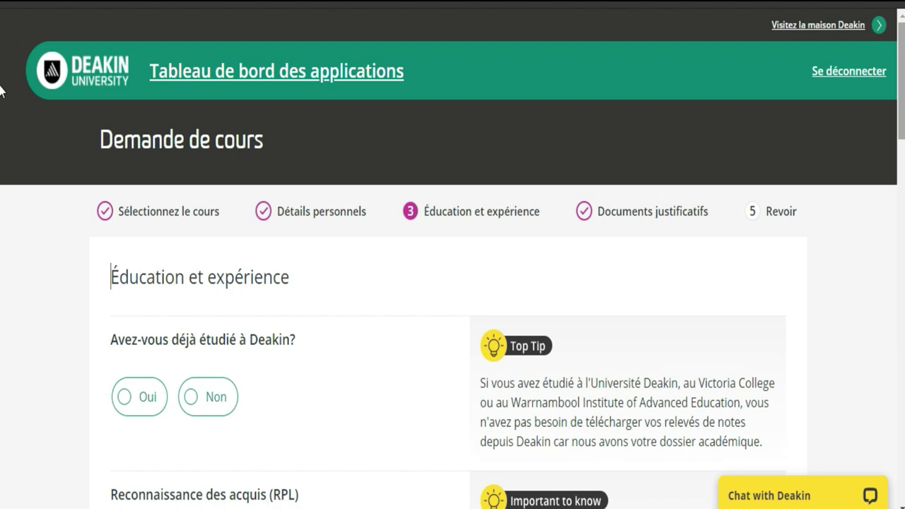
pyautogui.scroll(-1, 1, 99)
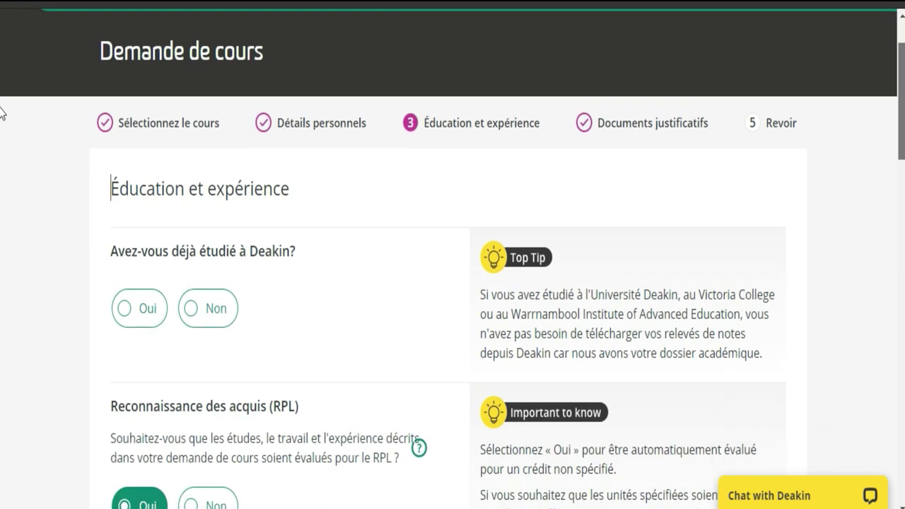
pyautogui.scroll(-1, 1, 113)
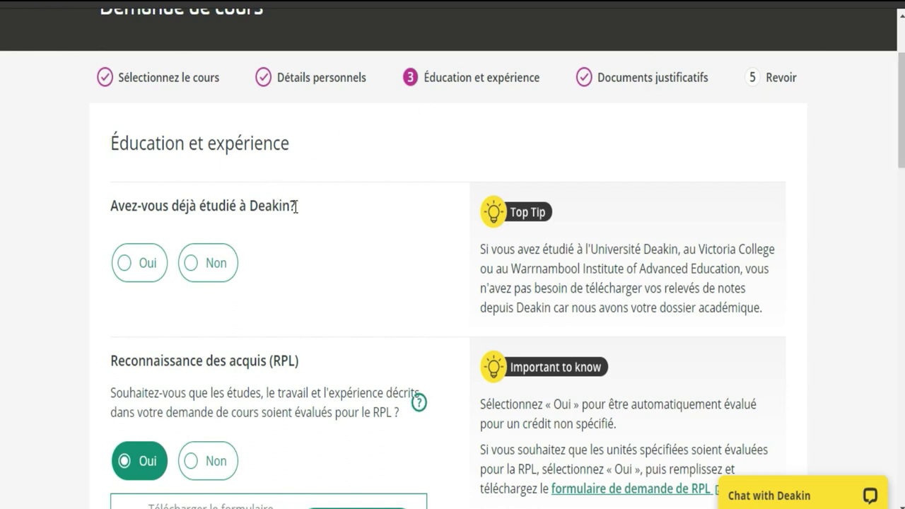
pyautogui.click(203, 278)
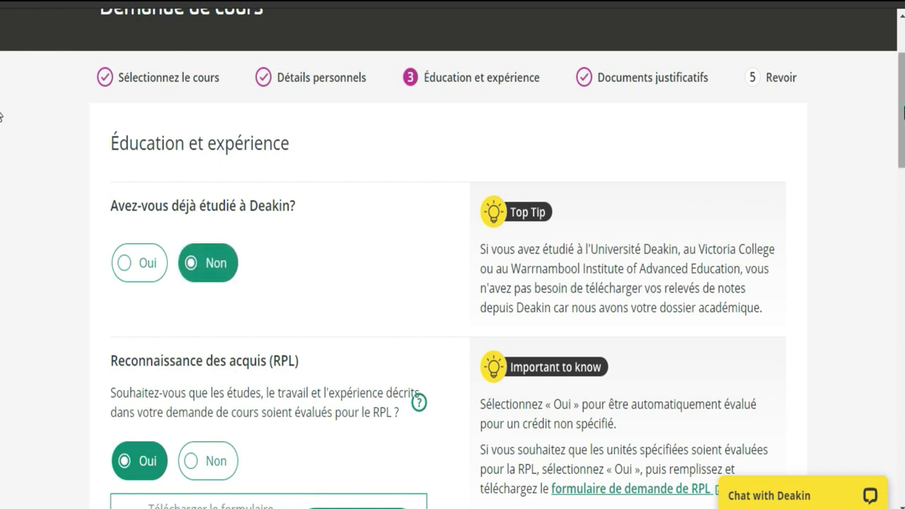
pyautogui.scroll(-3, 4, 141)
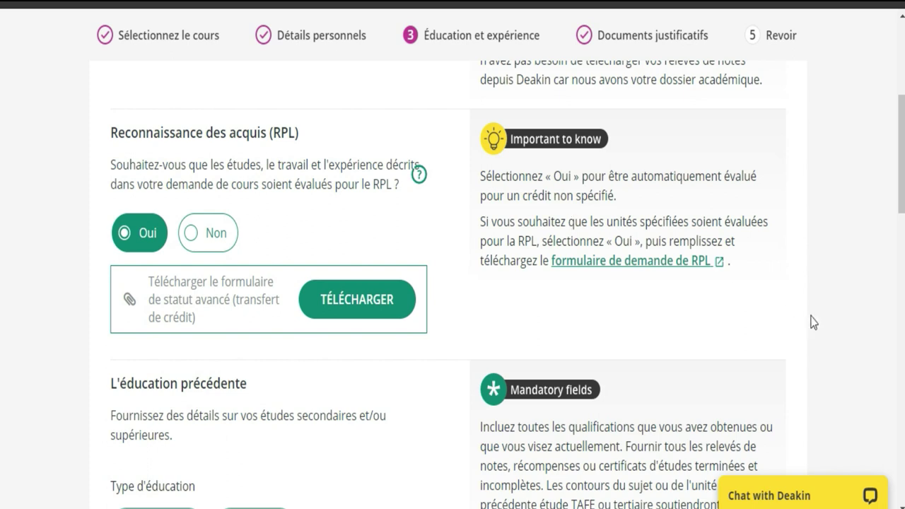
# Open the Recognition of Prior Learning request form PDF and read through both pages
pyautogui.click(681, 263)
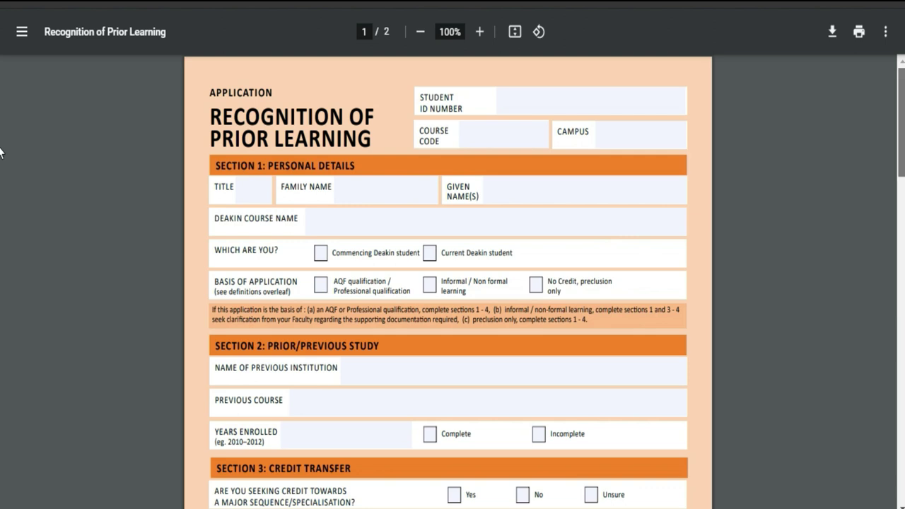
pyautogui.scroll(-8, 1, 152)
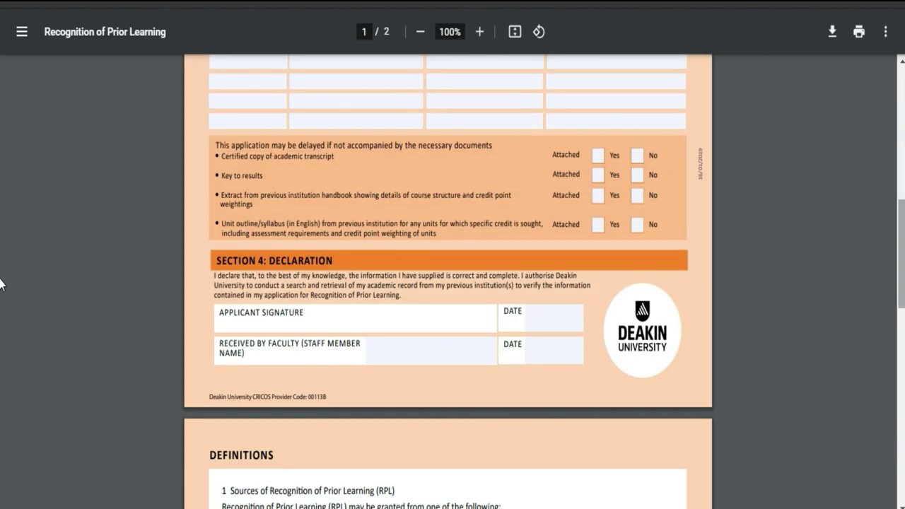
pyautogui.scroll(-9, 1, 283)
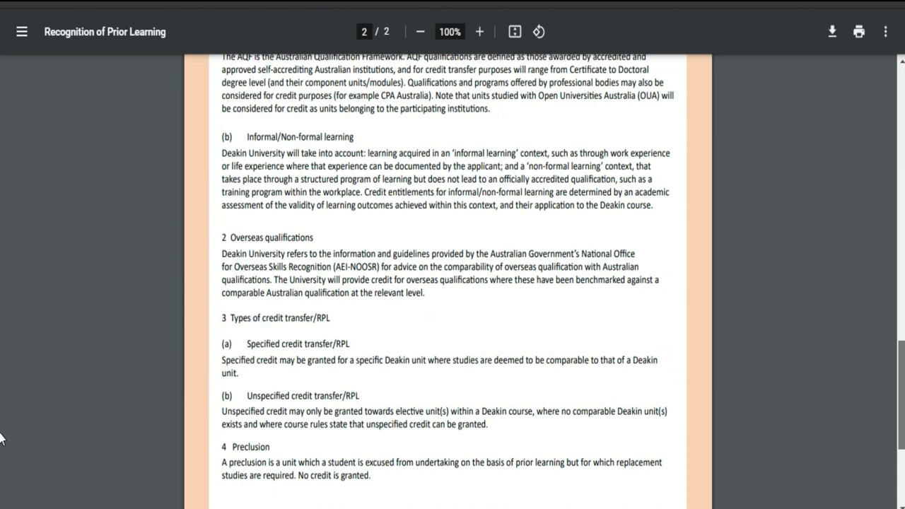
pyautogui.scroll(-2, 1, 485)
pyautogui.scroll(12, 1, 212)
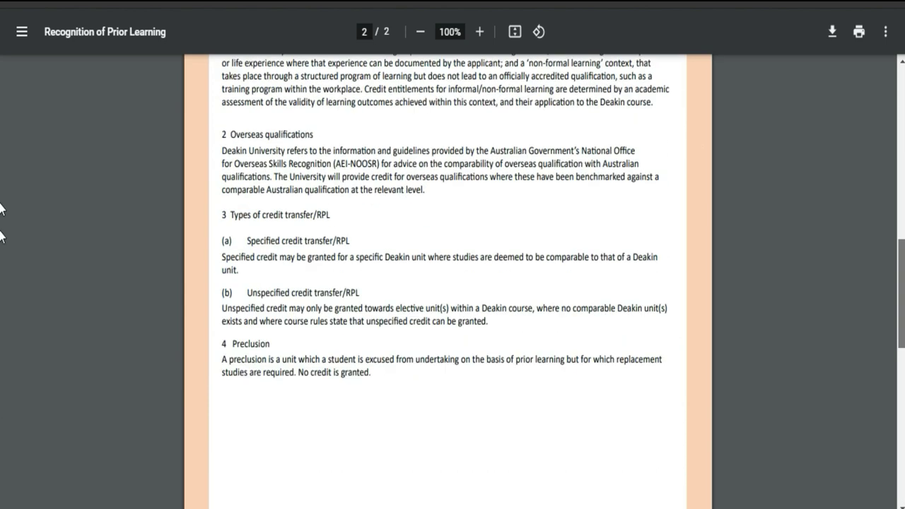
pyautogui.scroll(3, 2, 203)
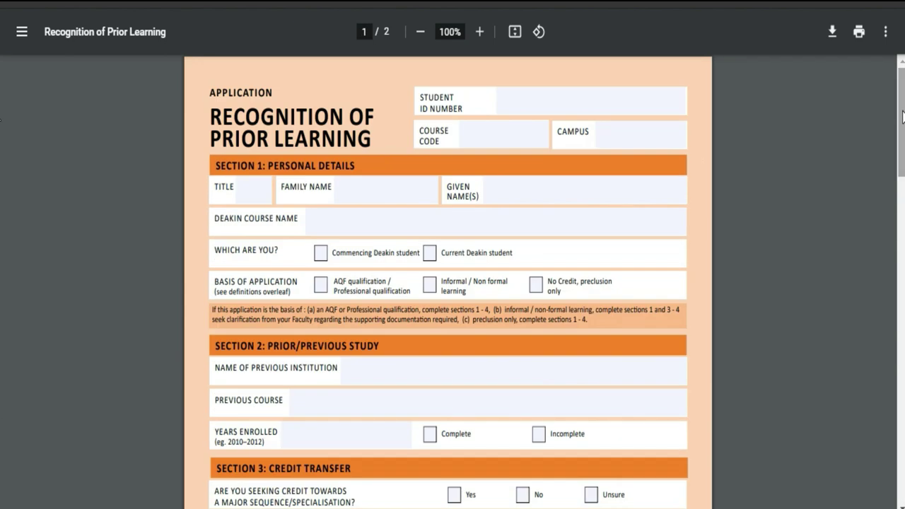
pyautogui.click(578, 107)
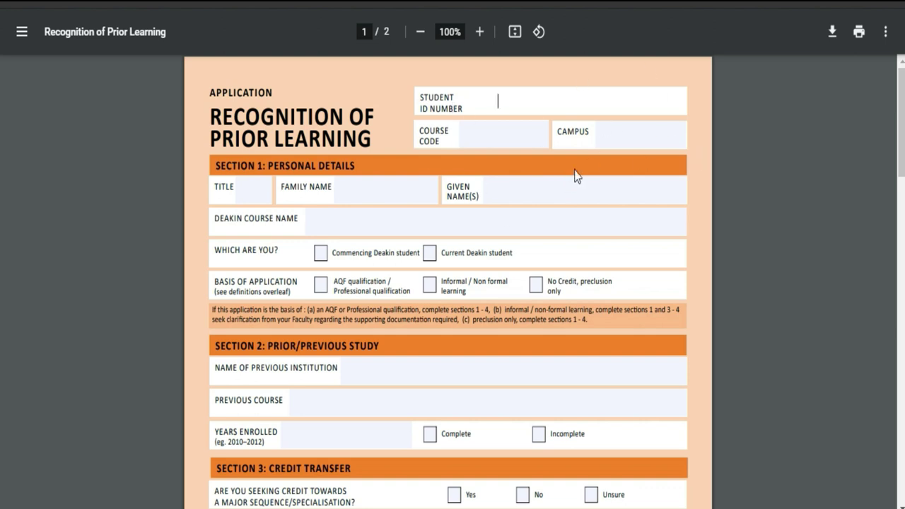
pyautogui.scroll(-6, 1, 149)
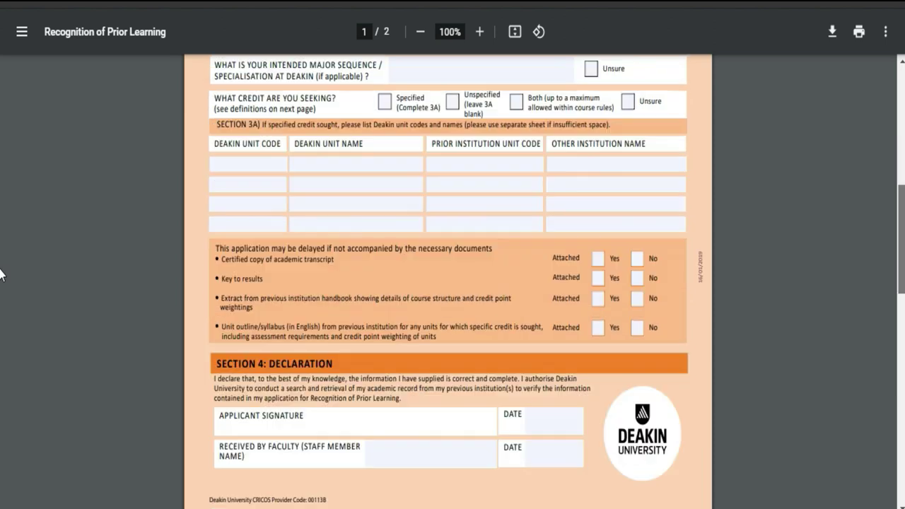
pyautogui.scroll(-1, 1, 274)
pyautogui.scroll(-7, 1, 297)
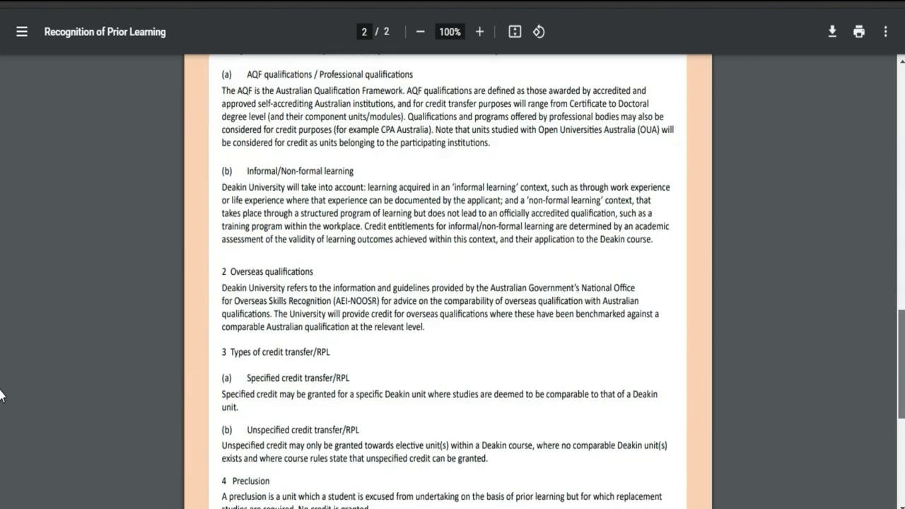
pyautogui.scroll(10, 2, 124)
pyautogui.scroll(4, 2, 113)
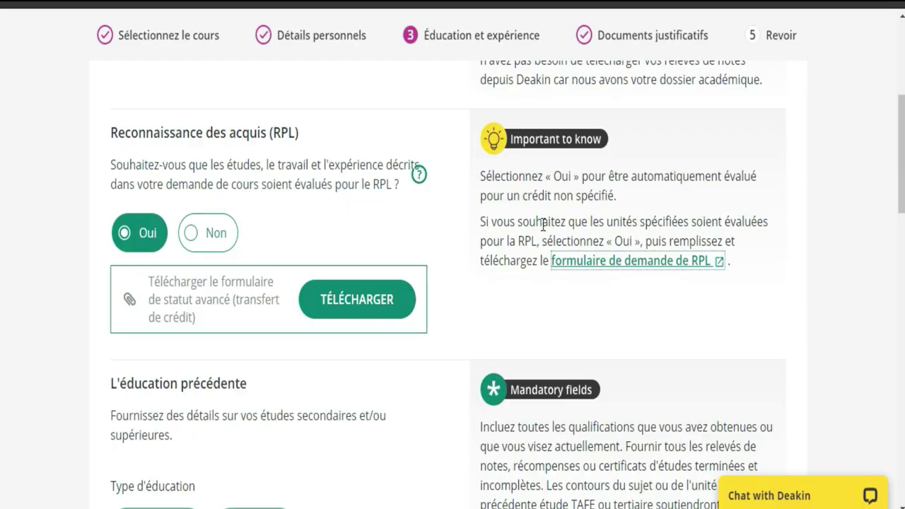
# Answer Non under Reconnaissance des acquis (RPL) so the form upload box disappears
pyautogui.scroll(2, 1, 149)
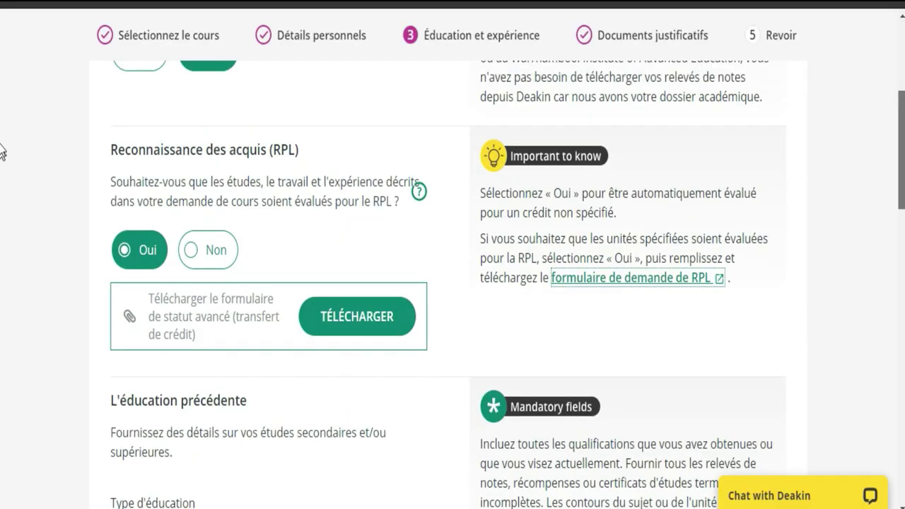
pyautogui.scroll(-1, 2, 141)
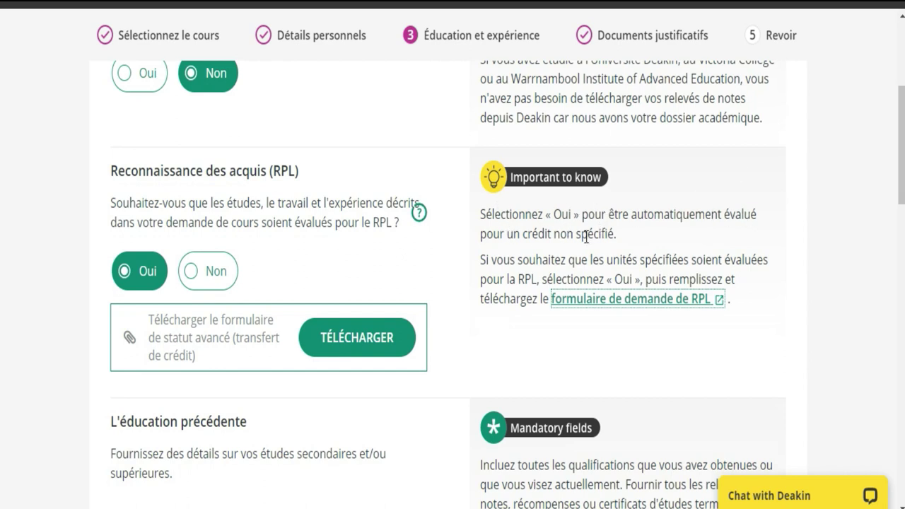
pyautogui.click(191, 280)
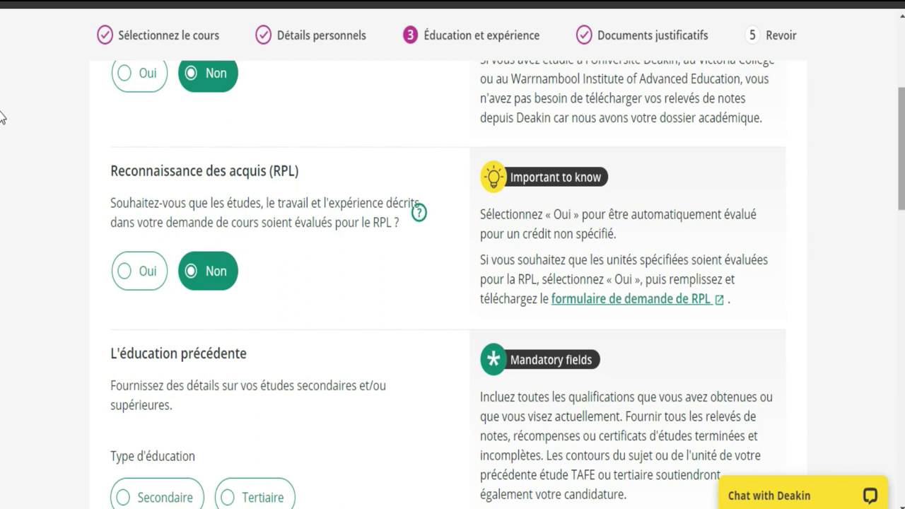
pyautogui.scroll(-1, 1, 128)
pyautogui.scroll(-3, 2, 127)
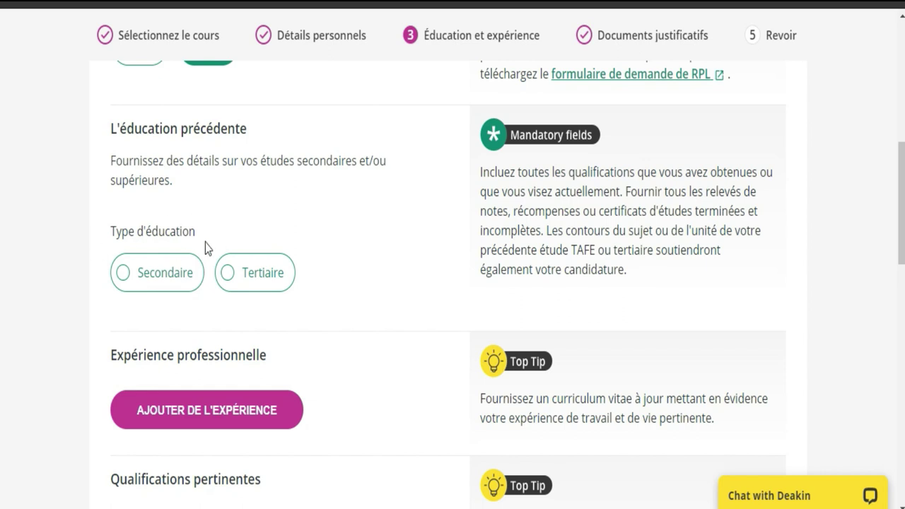
# Choose Secondaire as the education type and scroll through the new school and results fields
pyautogui.click(123, 276)
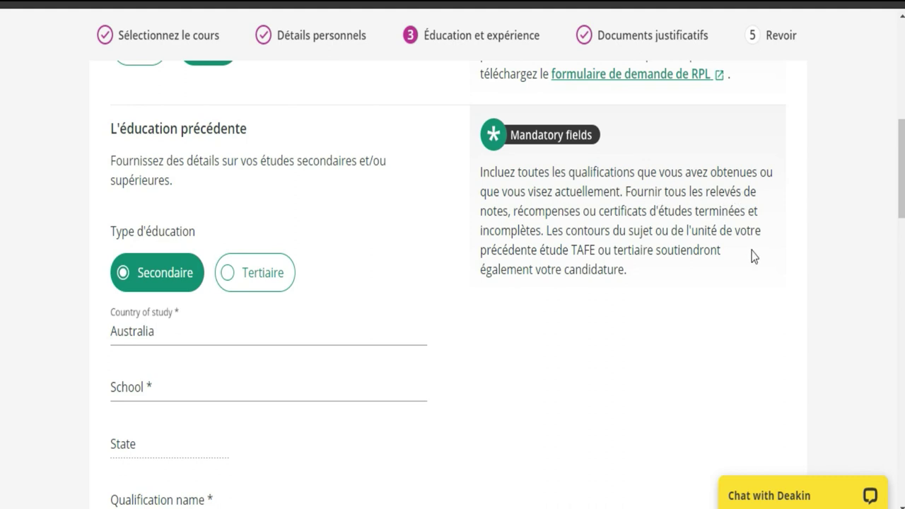
pyautogui.scroll(-4, 1, 235)
pyautogui.scroll(-5, 1, 235)
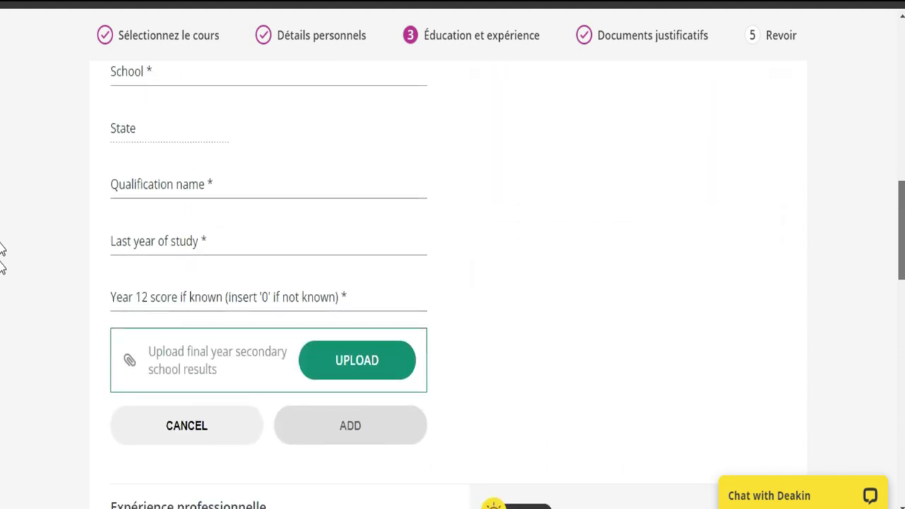
pyautogui.moveTo(901, 298); pyautogui.dragTo(903, 157)
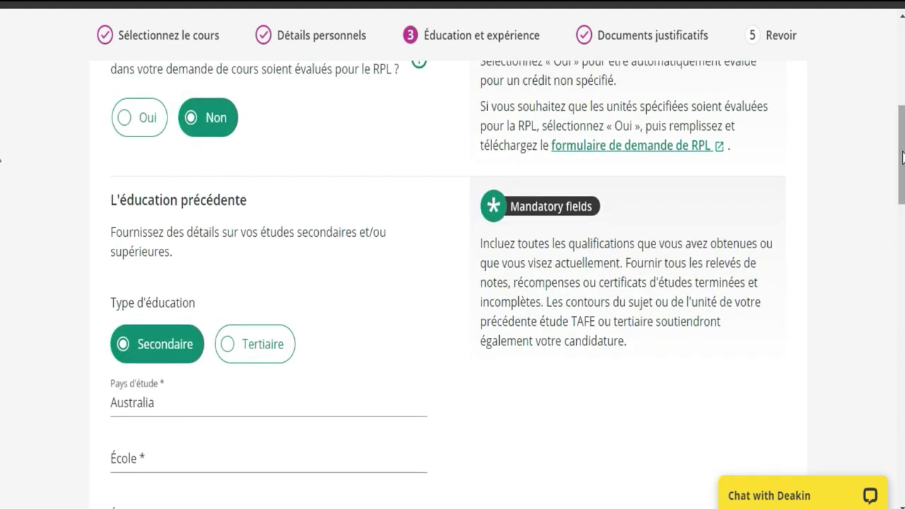
# Try filling the country of study with the Côte d'Ivoire autofill suggestion after typing 'c'
pyautogui.scroll(-2, 903, 157)
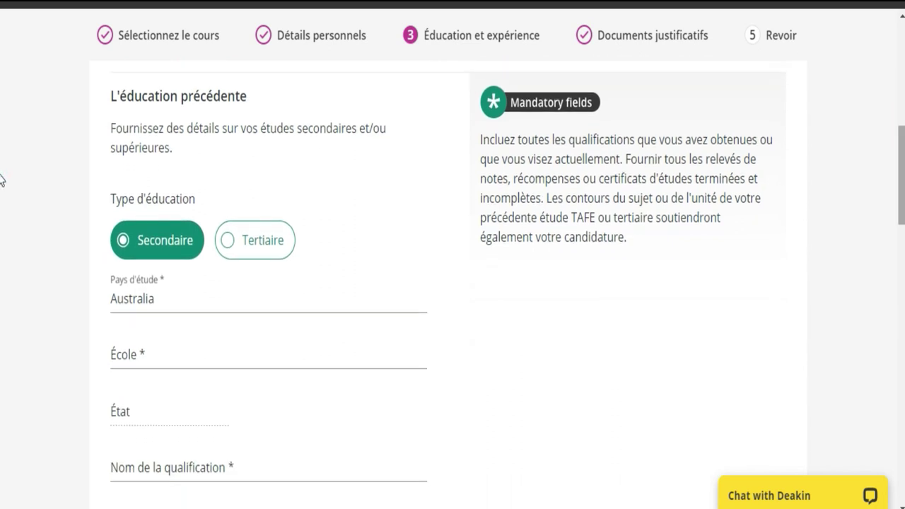
pyautogui.click(197, 303)
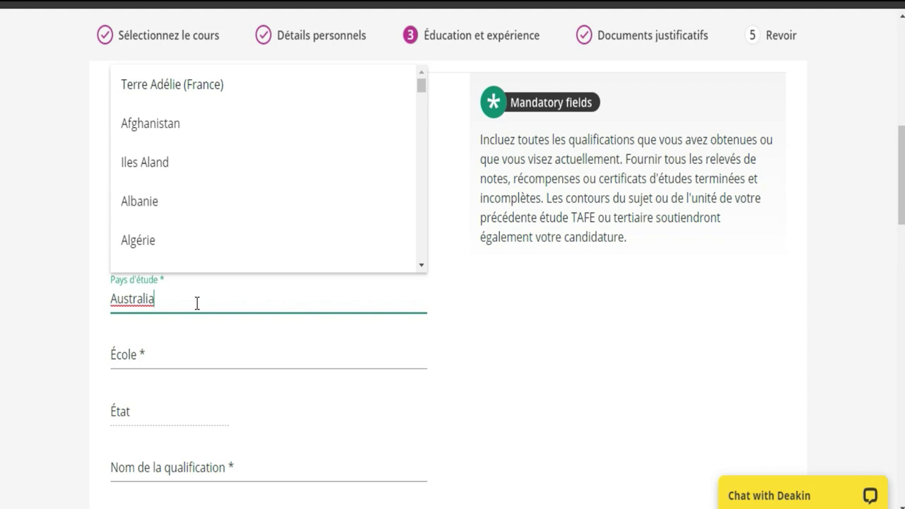
pyautogui.press('BackSpace')
pyautogui.press('BackSpace')
pyautogui.press('BackSpace')
pyautogui.press('BackSpace')
pyautogui.press('BackSpace')
pyautogui.press('BackSpace')
pyautogui.press('BackSpace')
pyautogui.press('BackSpace')
pyautogui.press('BackSpace')
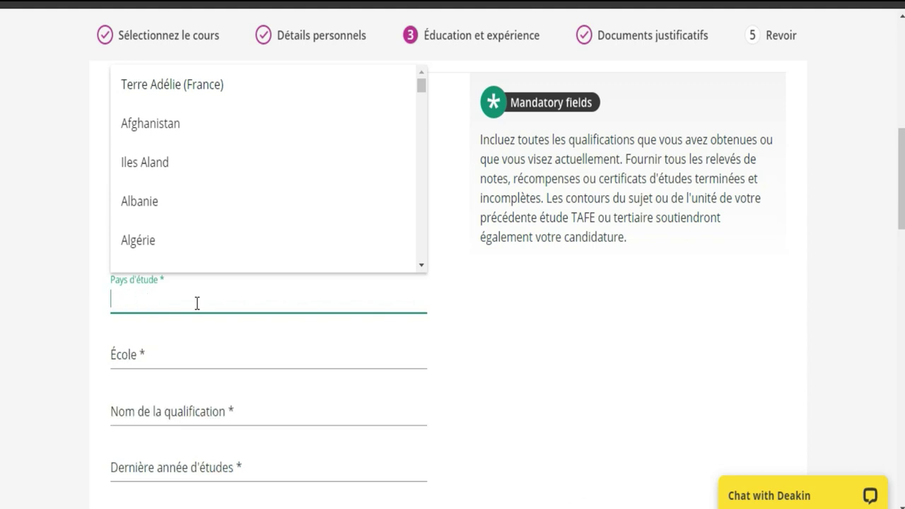
pyautogui.write('c')
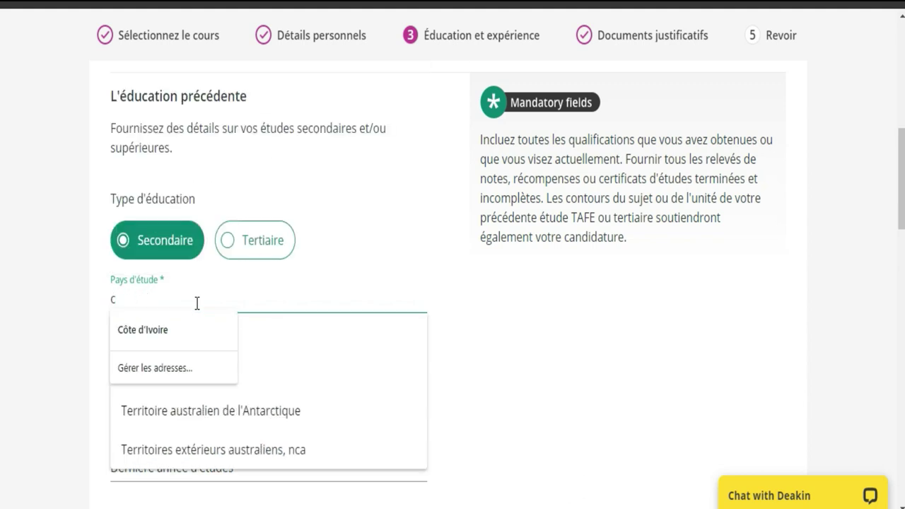
pyautogui.click(178, 331)
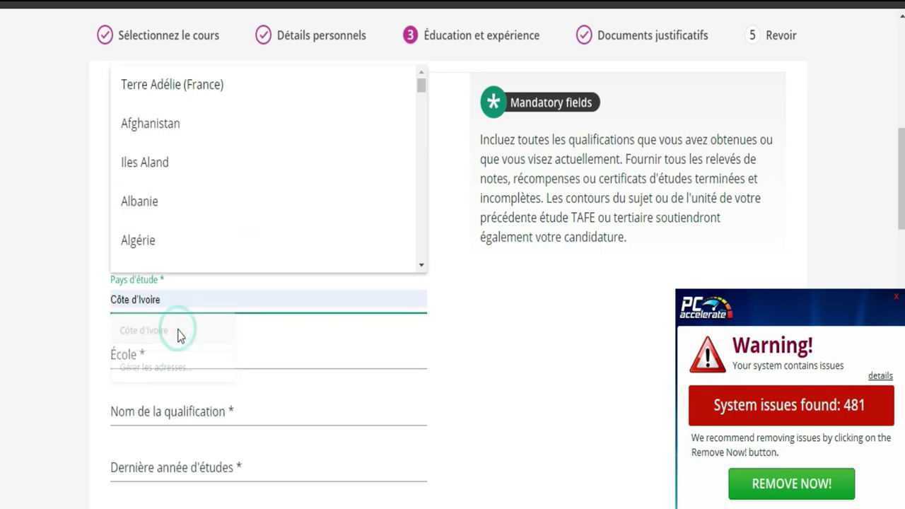
pyautogui.click(896, 298)
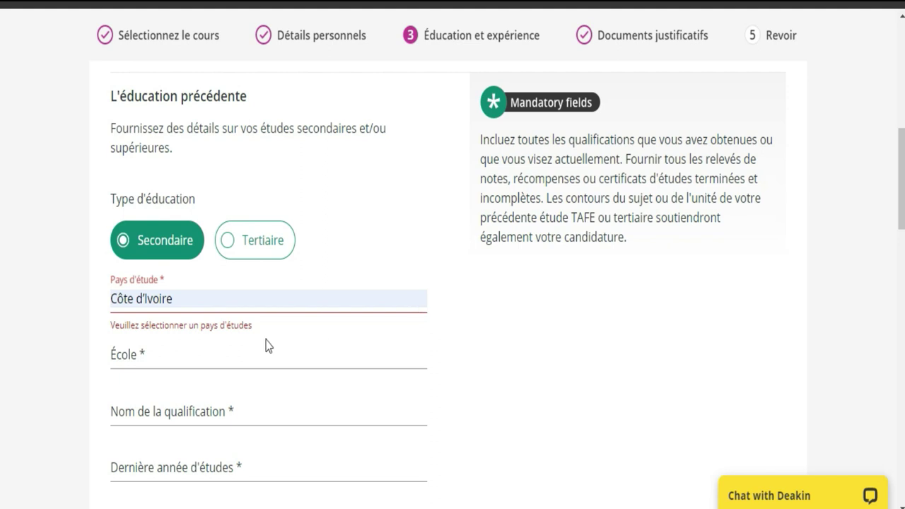
pyautogui.click(201, 295)
pyautogui.click(179, 329)
pyautogui.click(164, 354)
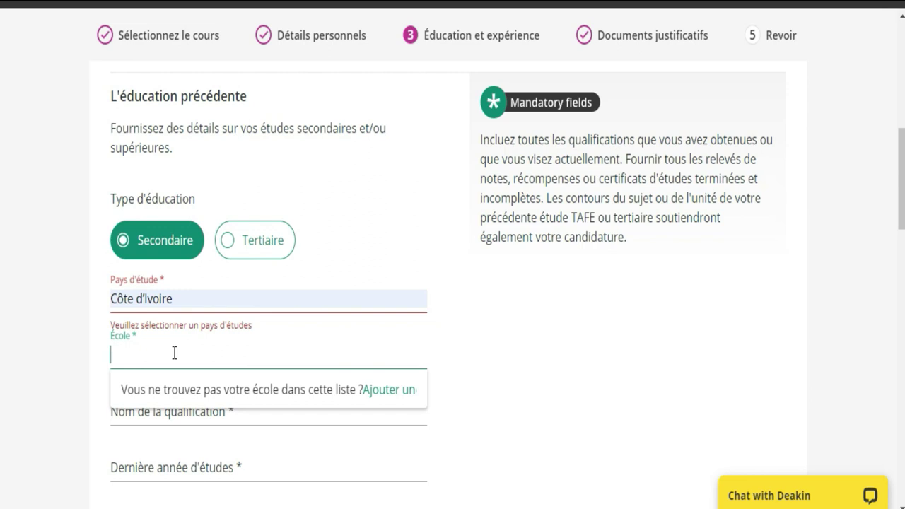
# Clear the autofilled entry and pick Côte d'Ivoire from the scrolled country of study list
pyautogui.click(185, 297)
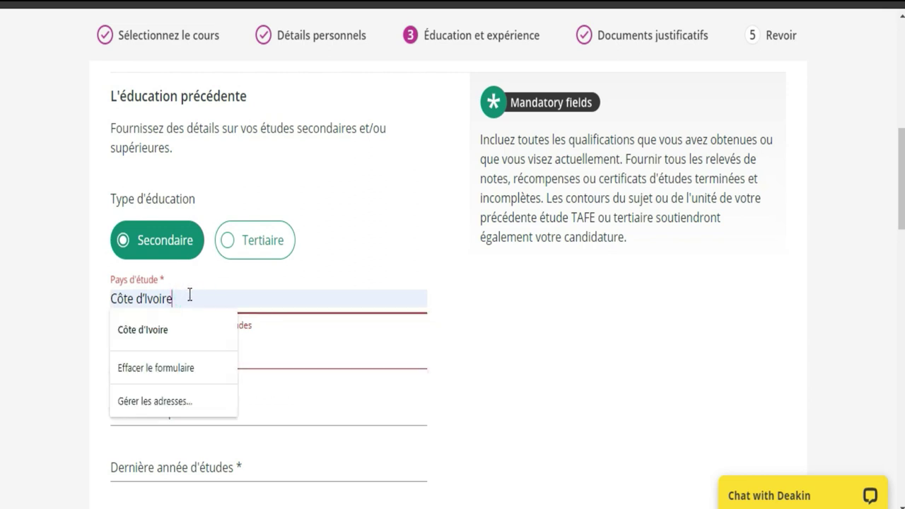
pyautogui.press('BackSpace')
pyautogui.press('BackSpace')
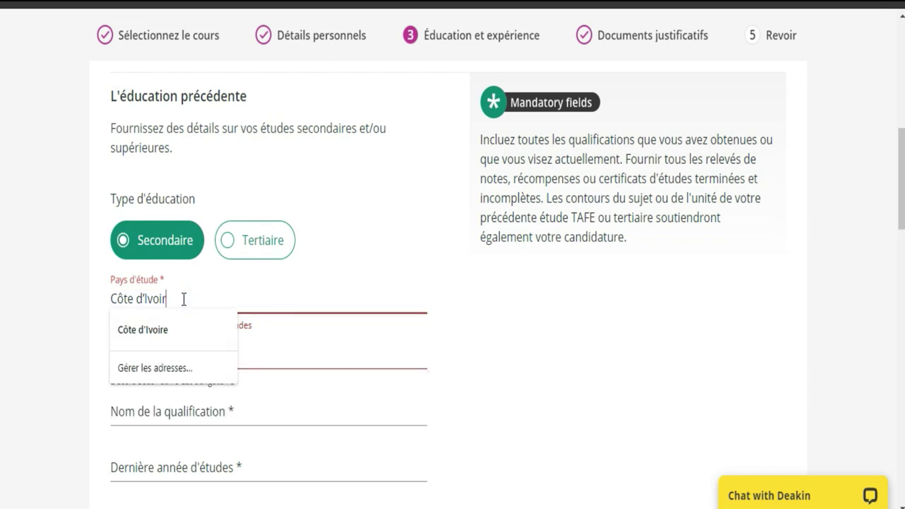
pyautogui.scroll(-5, 3, 232)
pyautogui.scroll(5, 3, 168)
pyautogui.scroll(-1, 2, 172)
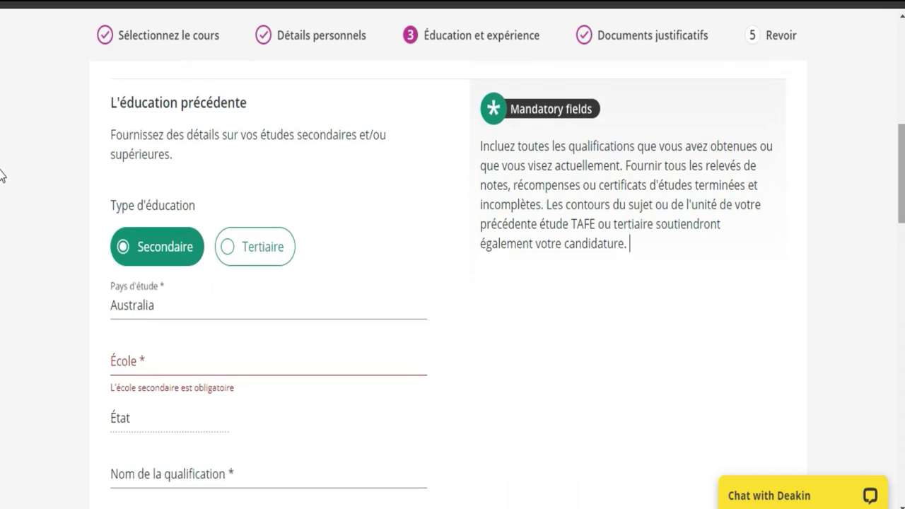
pyautogui.click(283, 296)
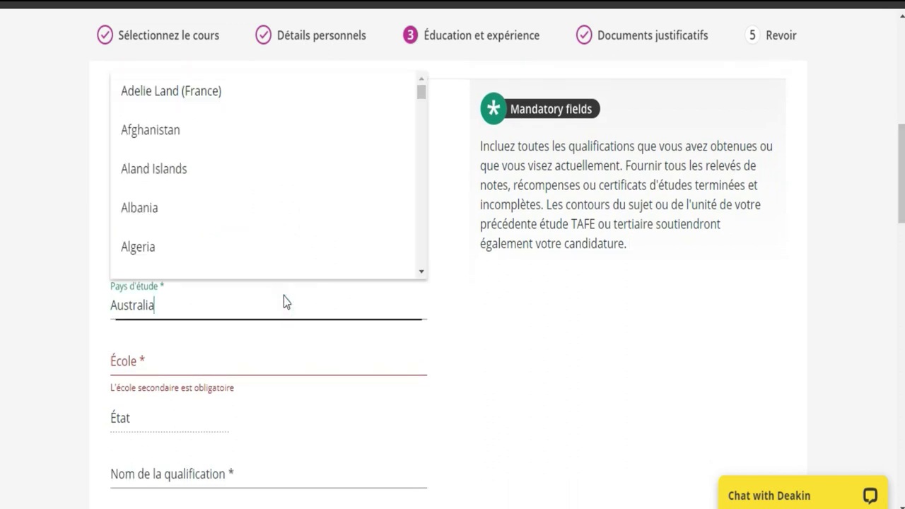
pyautogui.click(424, 175)
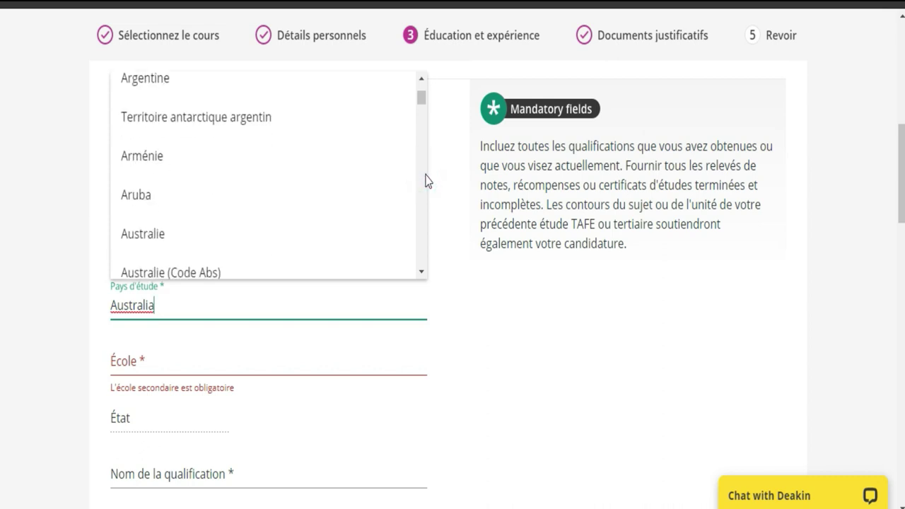
pyautogui.click(421, 145)
pyautogui.click(421, 147)
pyautogui.click(421, 147)
pyautogui.click(421, 147)
pyautogui.click(420, 147)
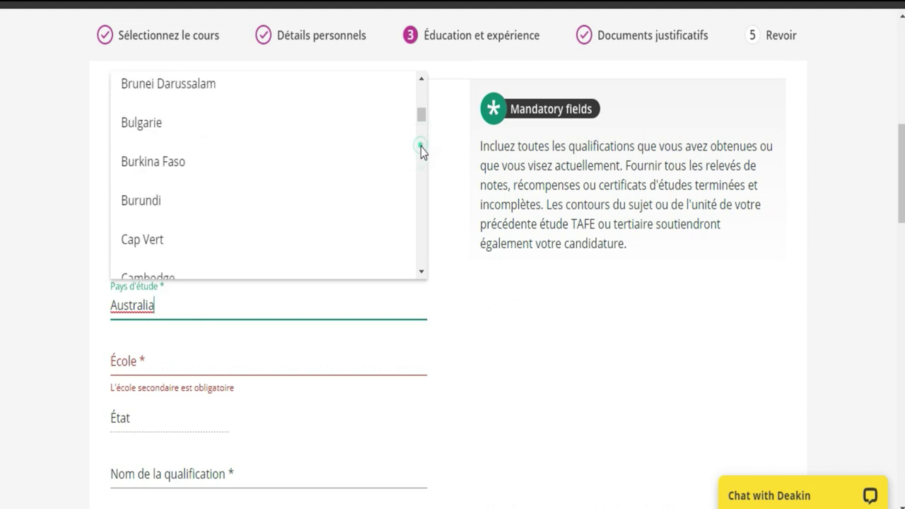
pyautogui.click(421, 147)
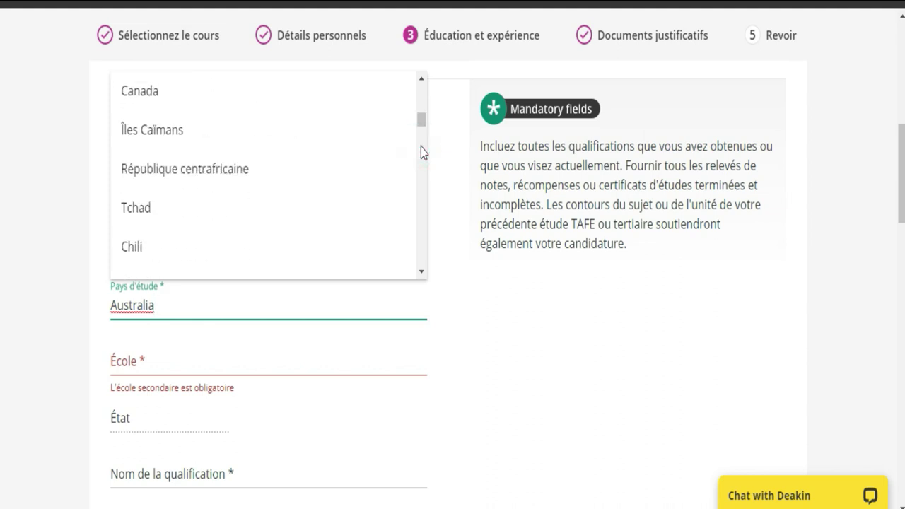
pyautogui.click(421, 148)
pyautogui.click(421, 147)
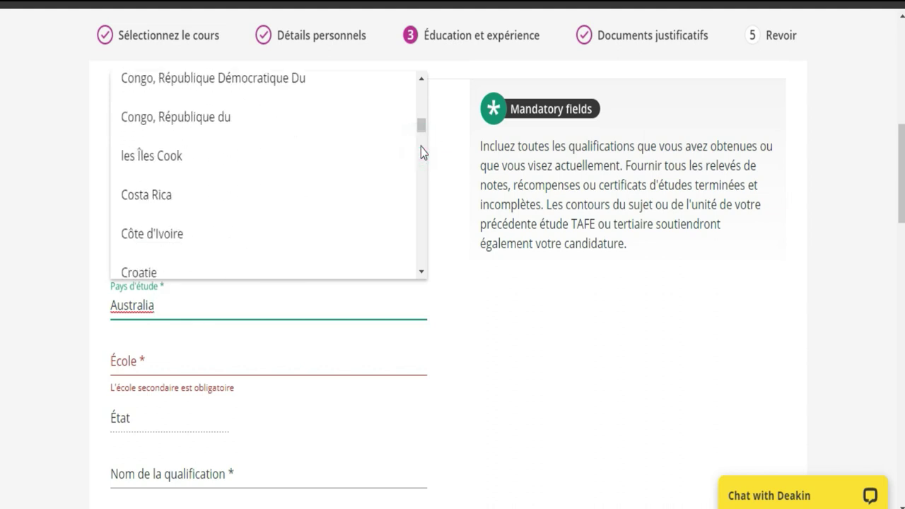
pyautogui.click(201, 241)
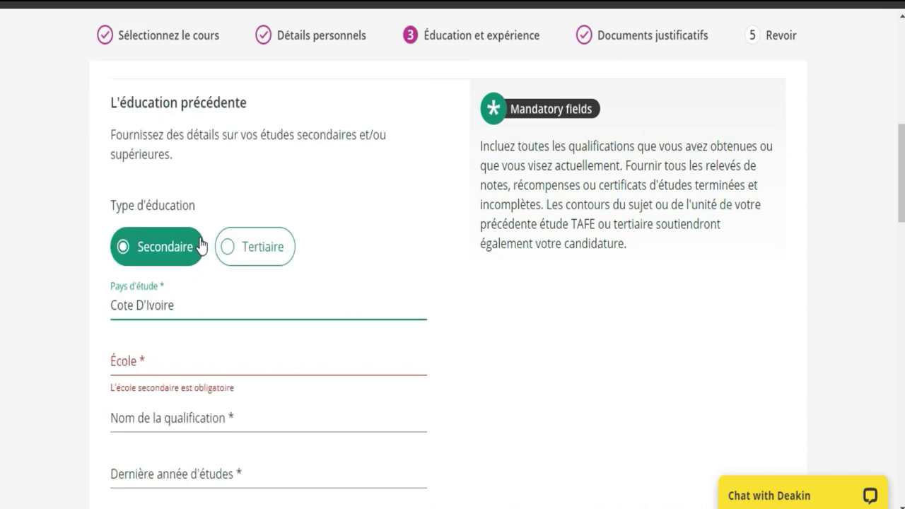
pyautogui.click(202, 355)
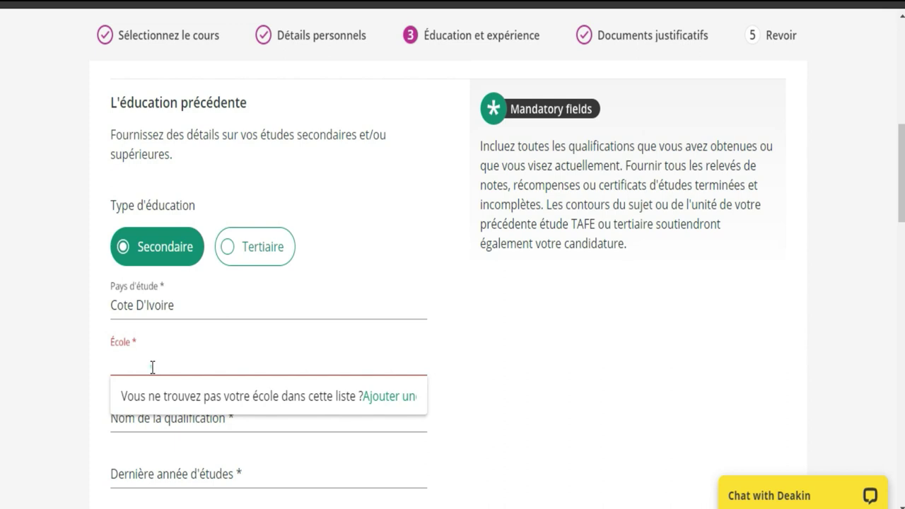
# Enter 'lycee moderne' as the school name
pyautogui.write('lycee')
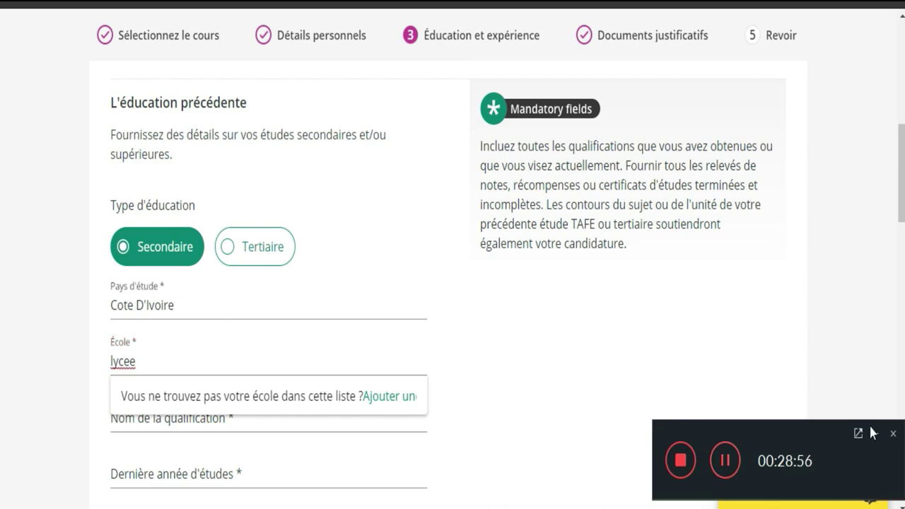
pyautogui.click(875, 433)
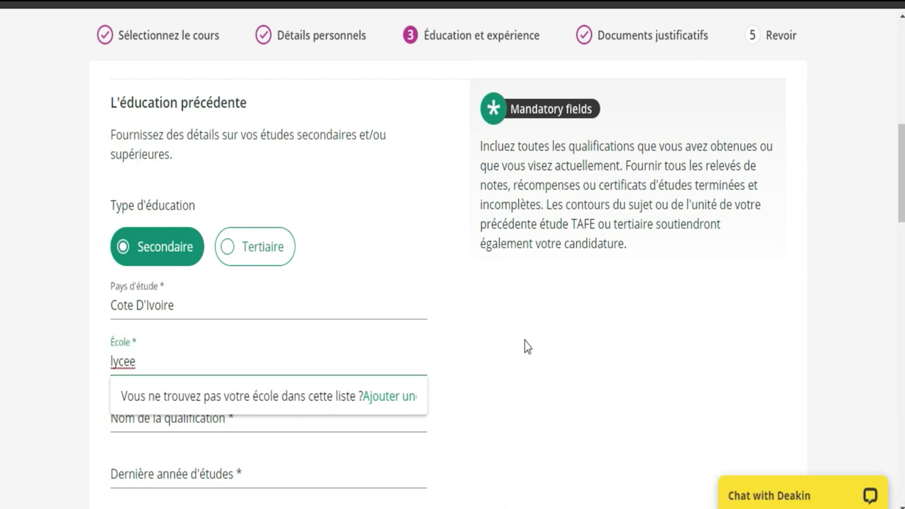
pyautogui.write('mode')
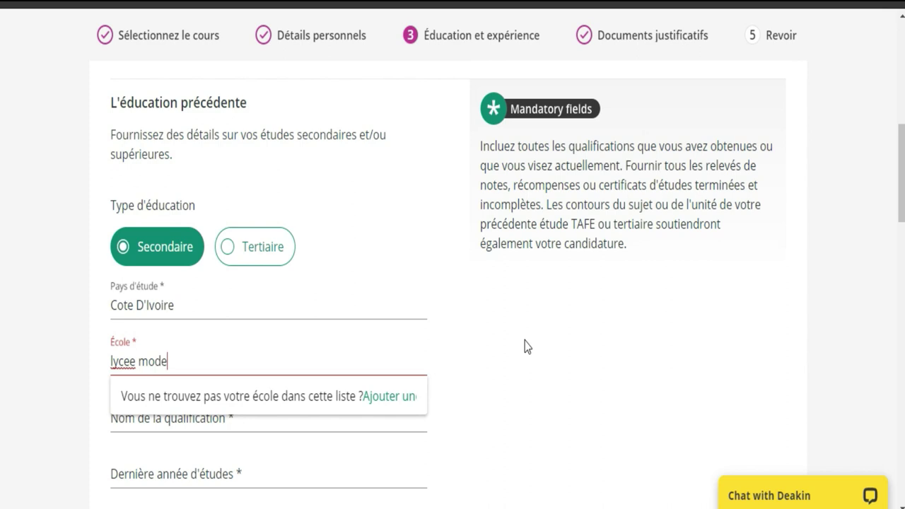
pyautogui.write('rne')
pyautogui.click(567, 391)
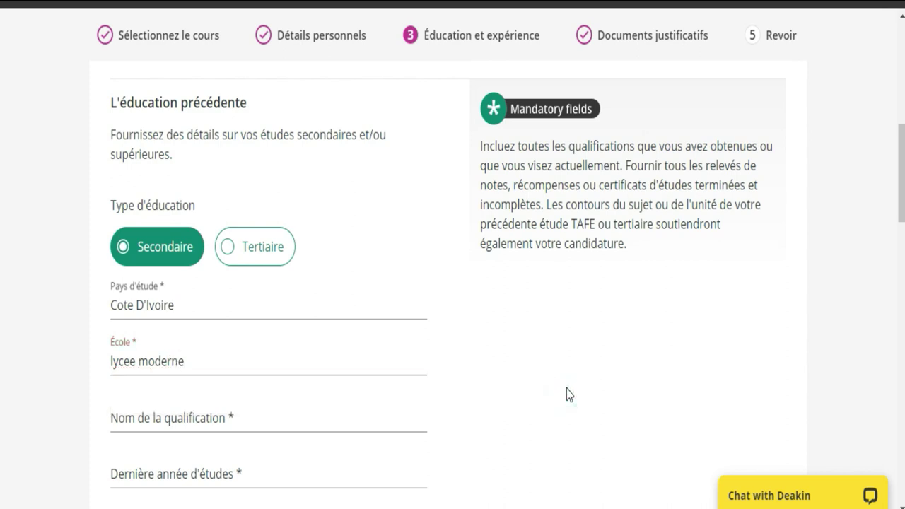
# Select INTERNATIONAL BACCALAUREATE DIPLOMA as the qualification name
pyautogui.click(233, 418)
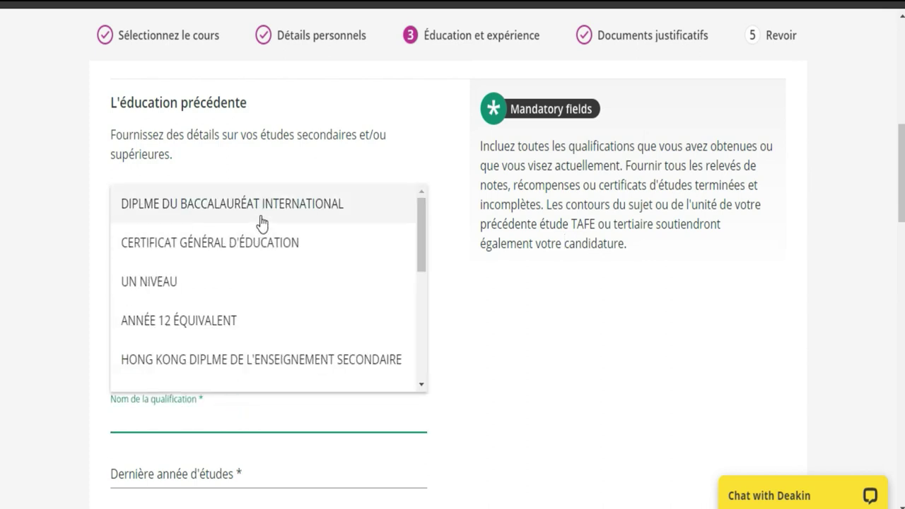
pyautogui.moveTo(422, 256); pyautogui.dragTo(398, 222)
pyautogui.click(338, 212)
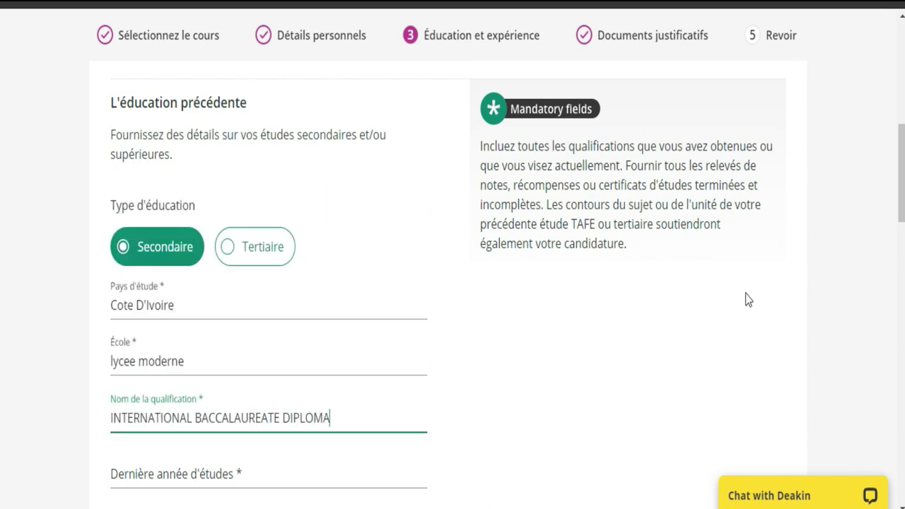
# Enter 2020 as the Dernière année d'études and 0 as the Year 12 score
pyautogui.scroll(-3, 752, 224)
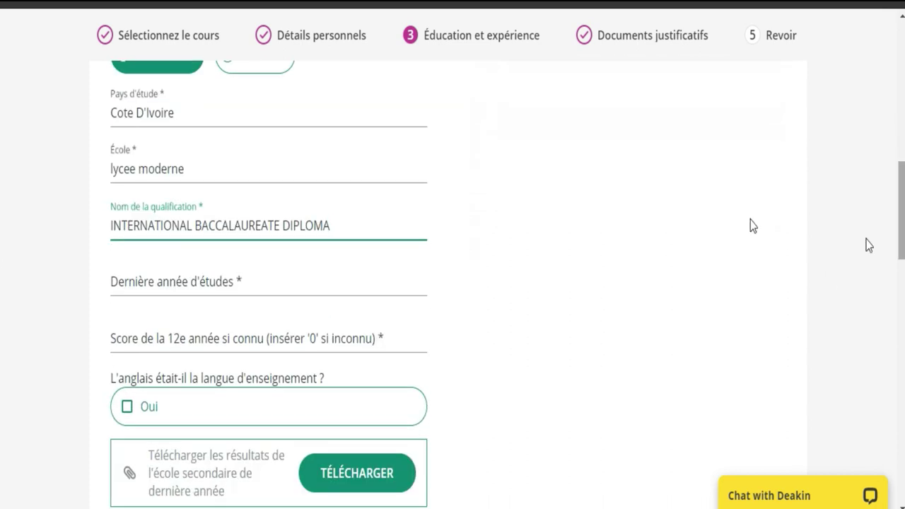
pyautogui.click(317, 288)
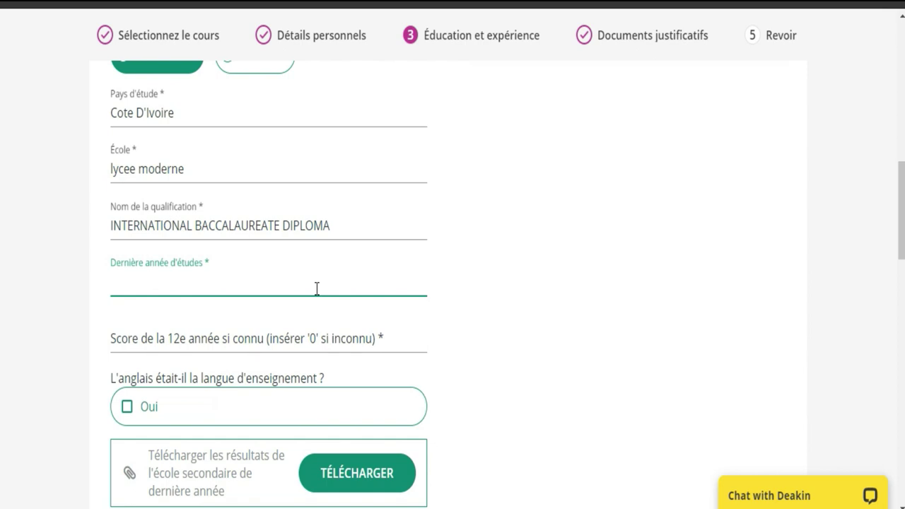
pyautogui.write('2020')
pyautogui.click(242, 342)
pyautogui.write('0')
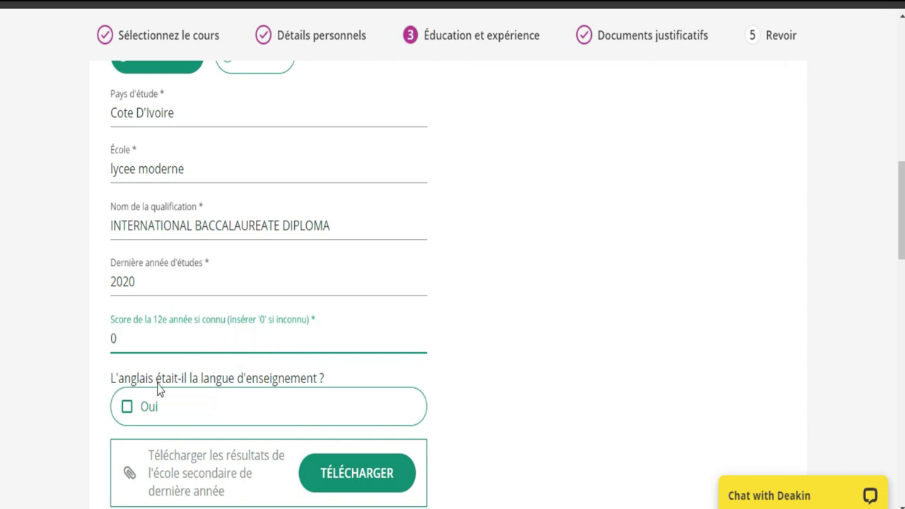
pyautogui.click(246, 396)
pyautogui.scroll(-2, 704, 213)
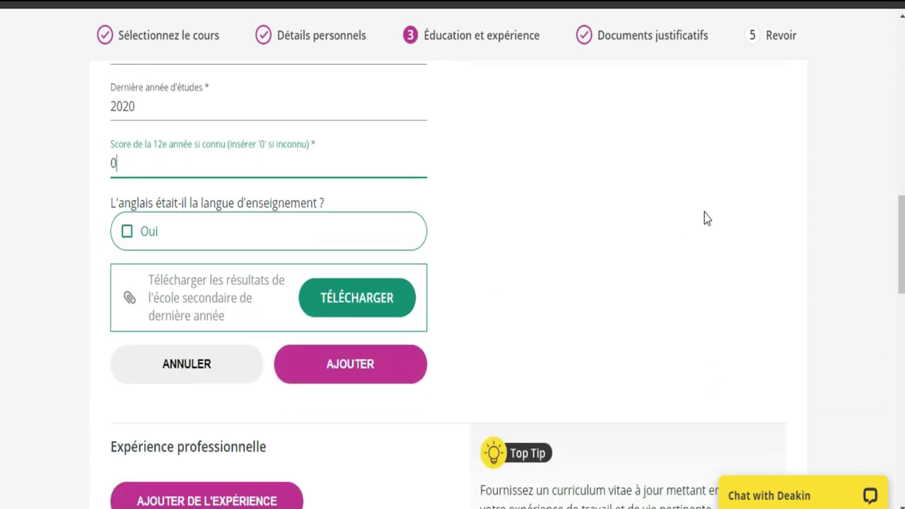
# Upload RELEVE BAC.jpg as the final-year school results and dismiss the Succès popup
pyautogui.click(369, 300)
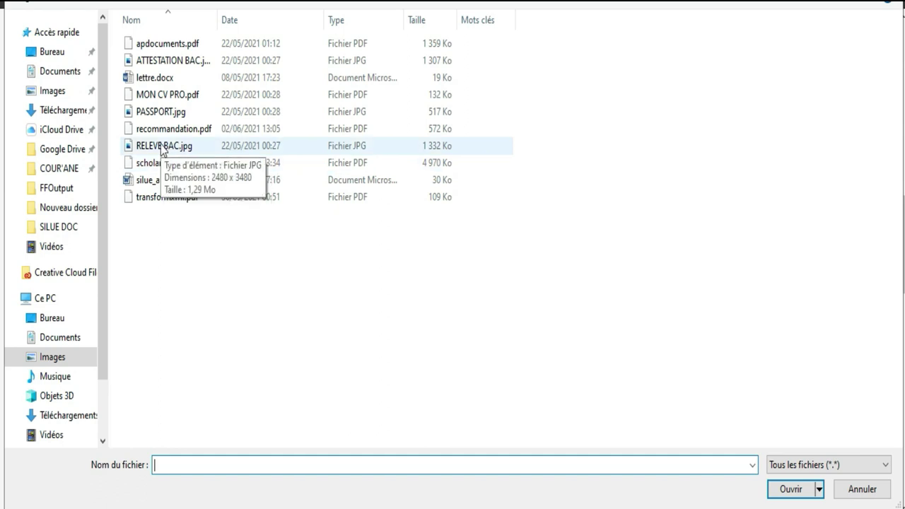
pyautogui.doubleClick(161, 146)
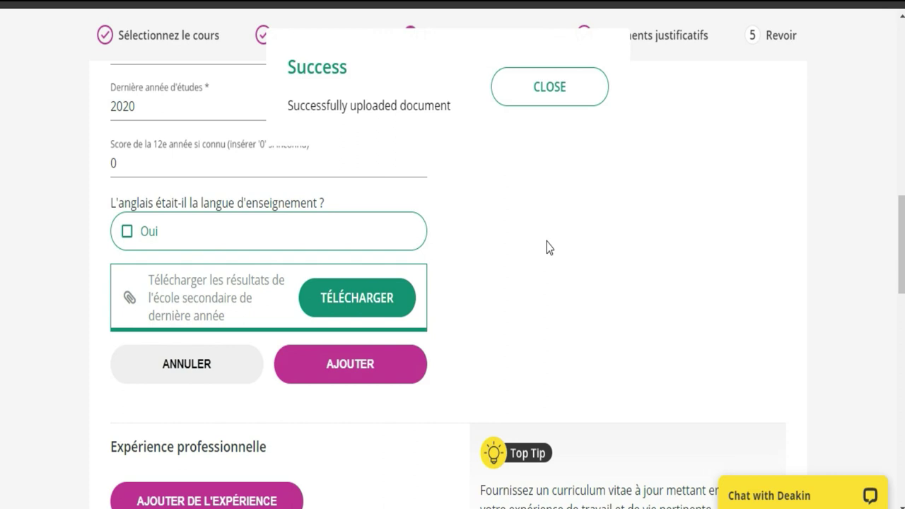
pyautogui.click(570, 88)
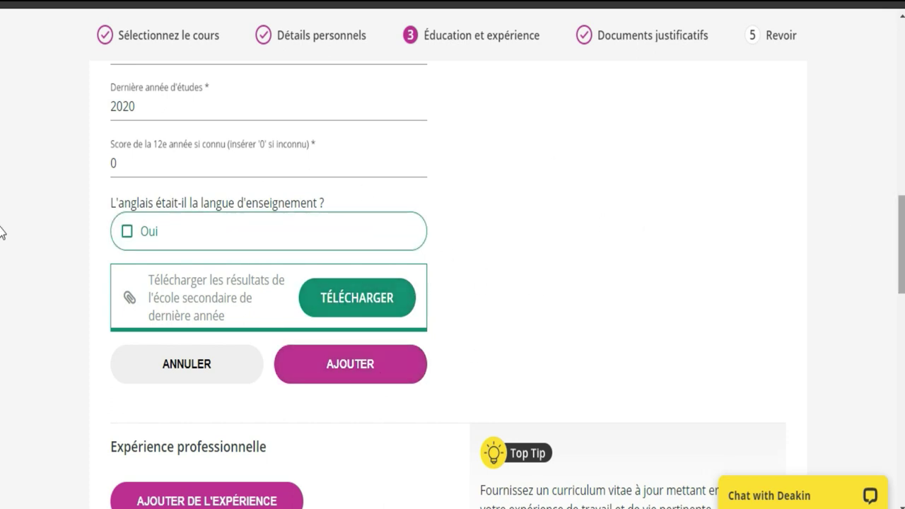
pyautogui.scroll(-4, 1, 240)
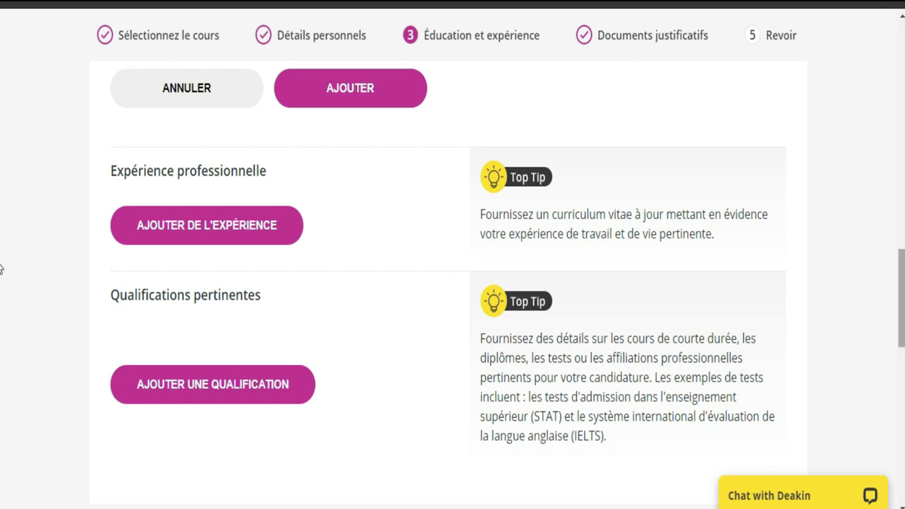
pyautogui.scroll(-2, 1, 276)
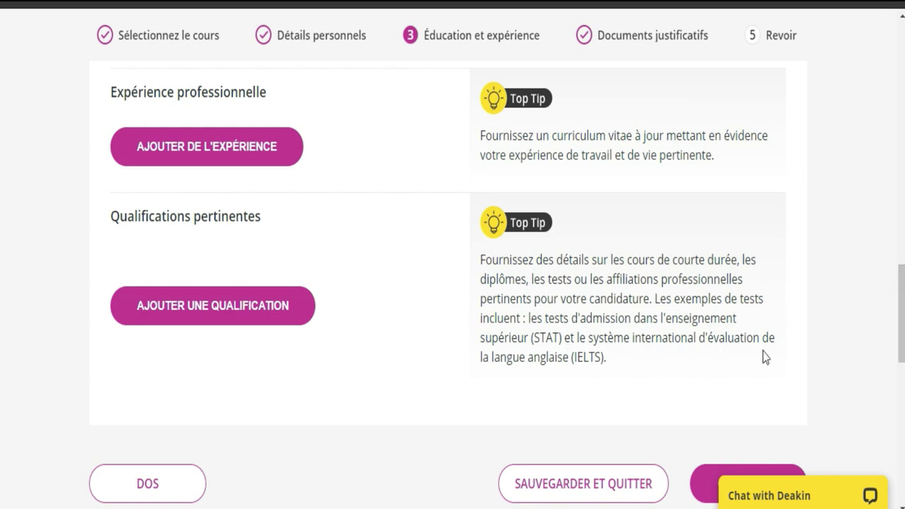
pyautogui.scroll(-2, 2, 283)
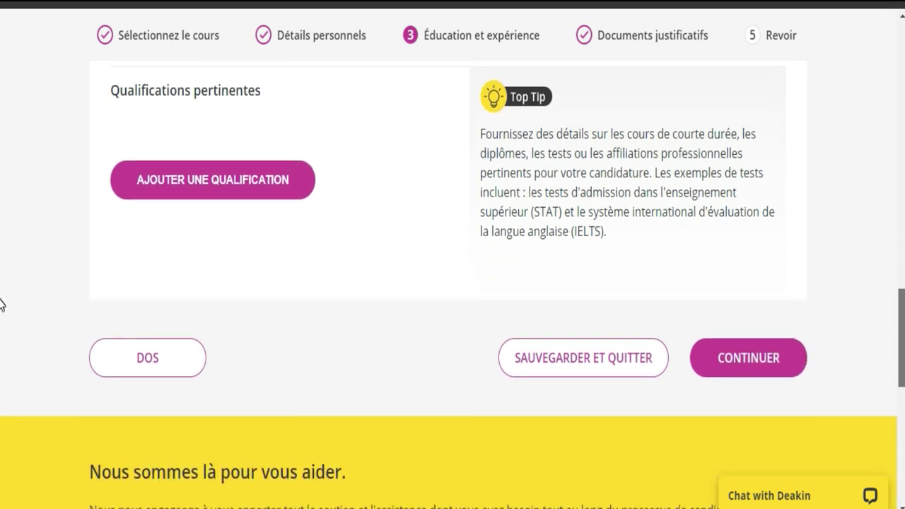
pyautogui.scroll(-1, 1, 304)
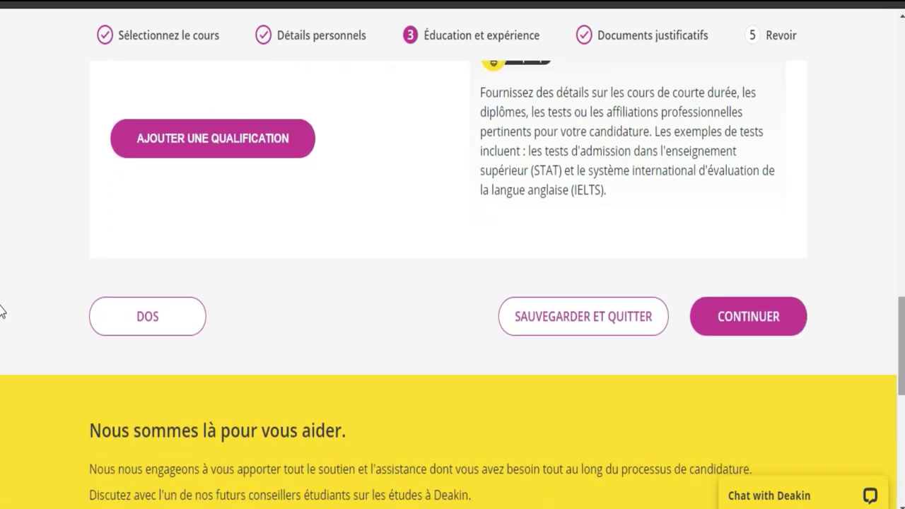
# Continue to step 4, Documents justificatifs, and scroll down through its page
pyautogui.click(764, 329)
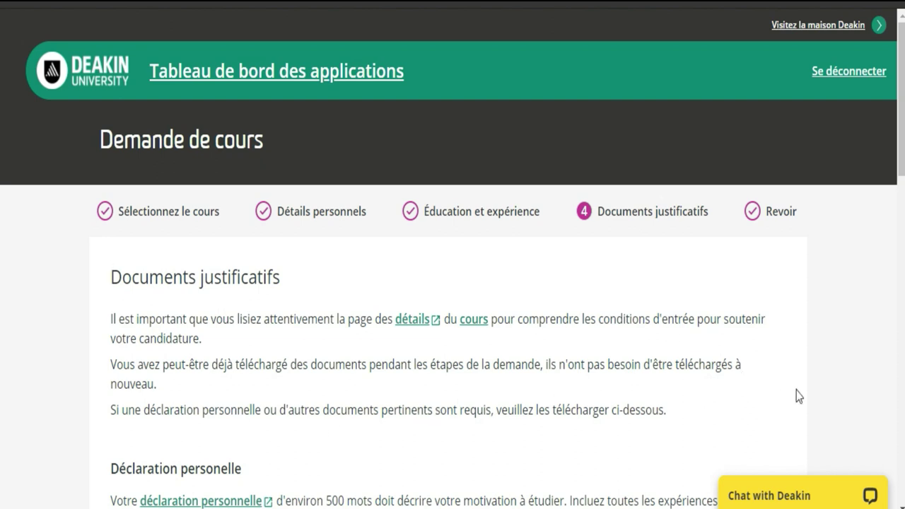
pyautogui.scroll(-2, 2, 195)
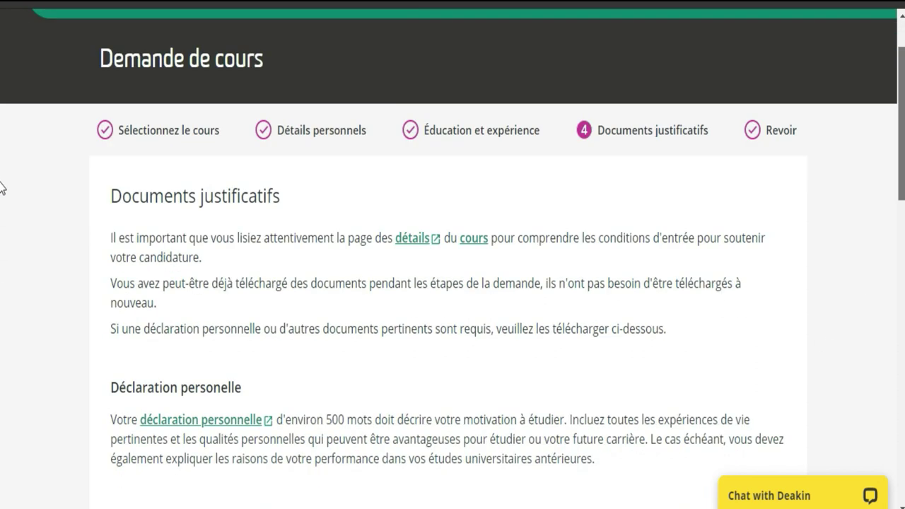
pyautogui.scroll(-2, 2, 205)
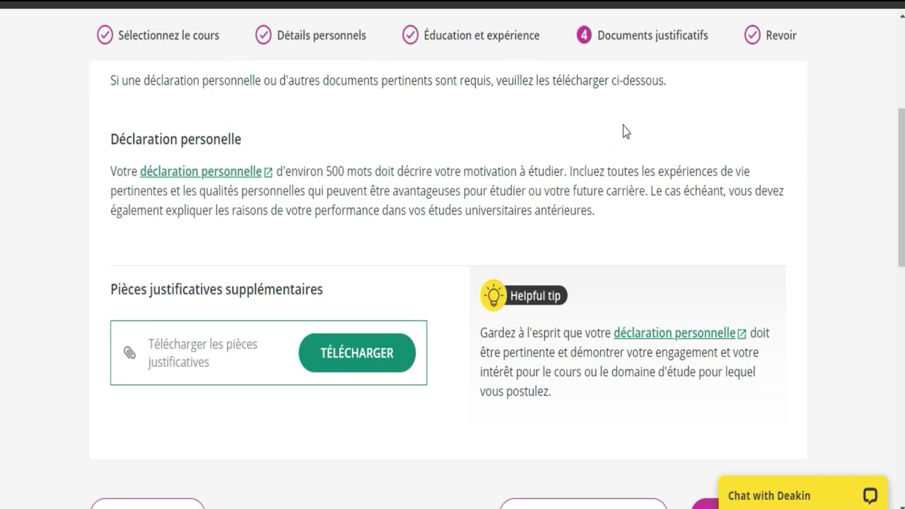